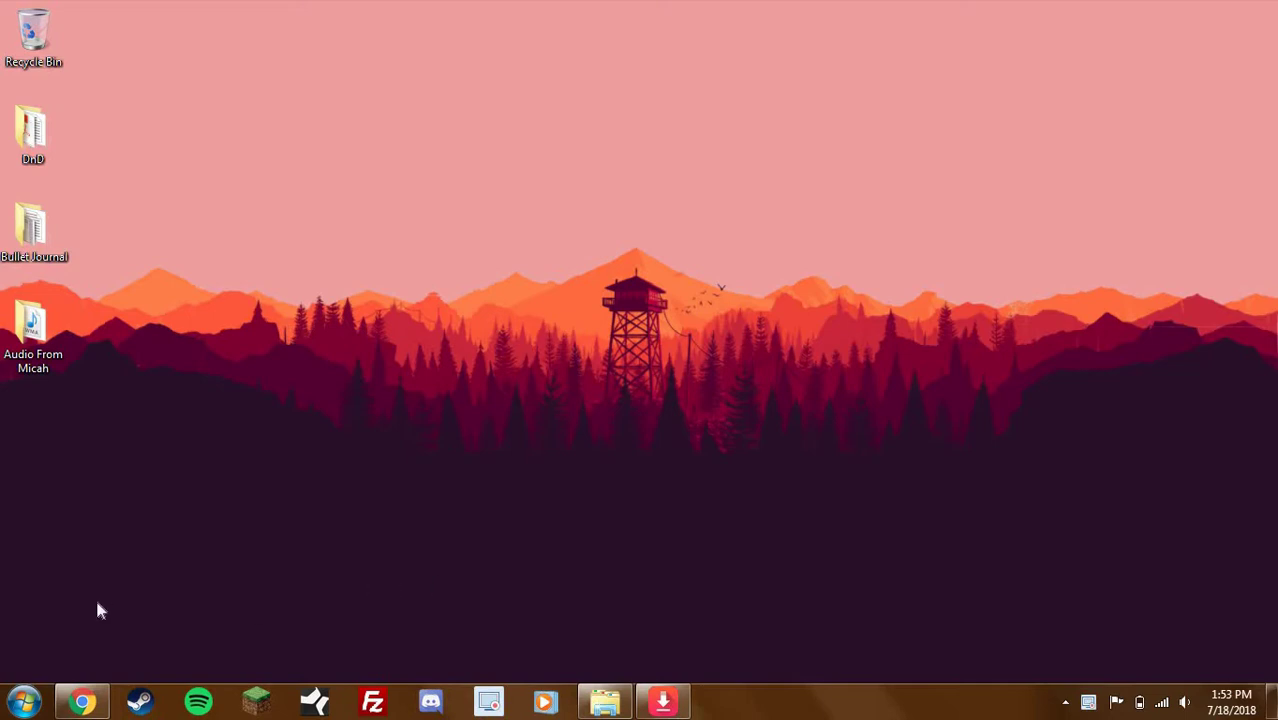
# Switch to Chrome and open the additional features page from the YouTube account settings
pyautogui.click(83, 697)
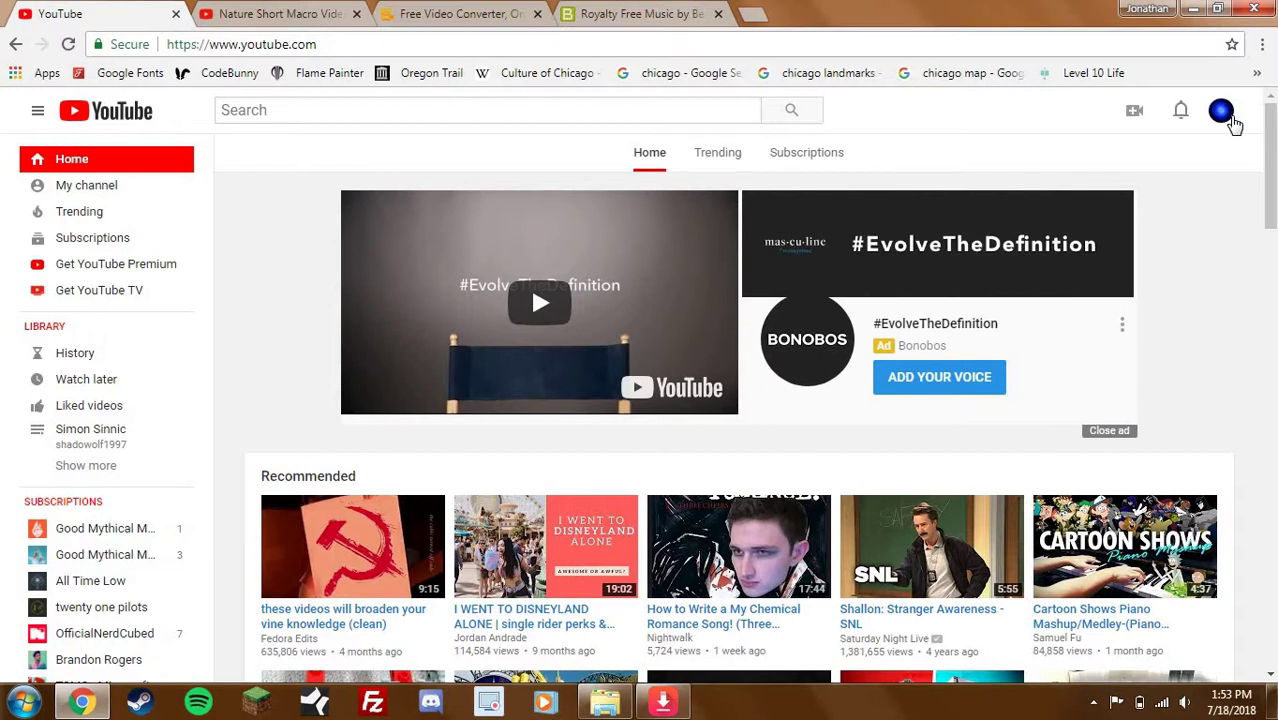
pyautogui.click(1222, 112)
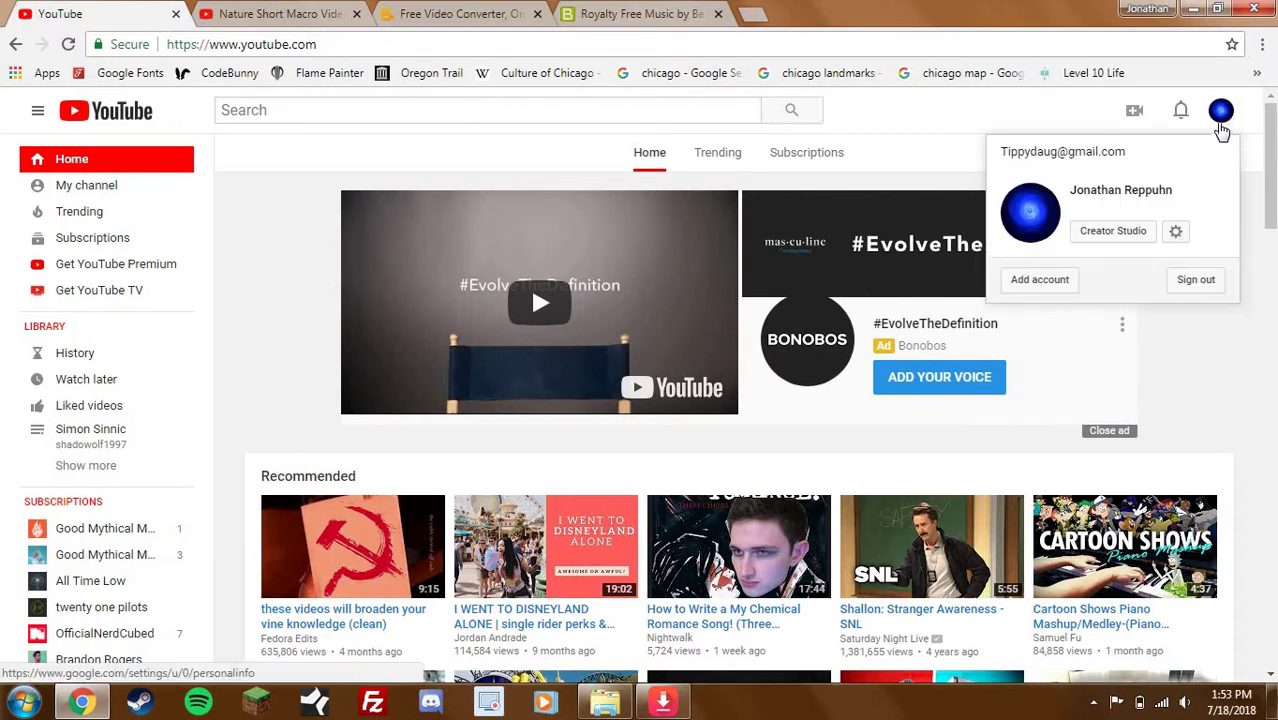
pyautogui.click(1175, 232)
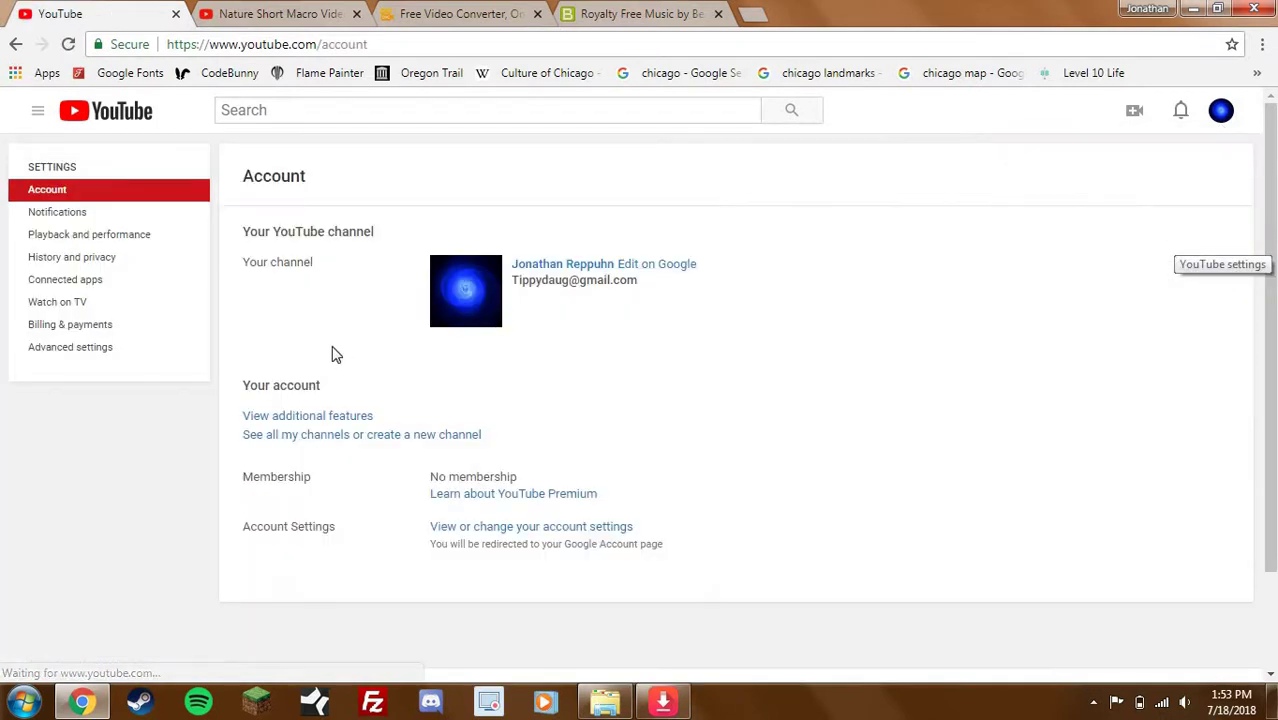
pyautogui.click(305, 422)
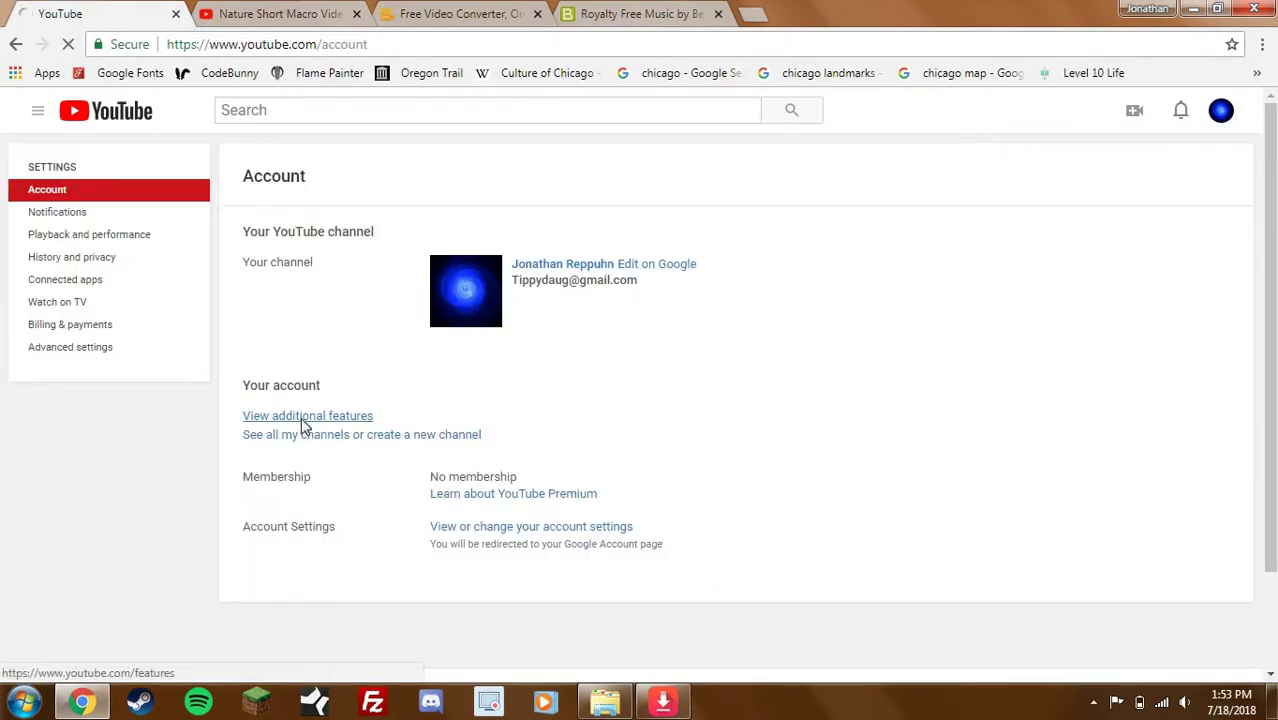
# Examine the channel's verification, copyright and community guidelines status, and the eligibility of features such as monetization, longer videos and custom thumbnails
pyautogui.scroll(-4, 276, 342)
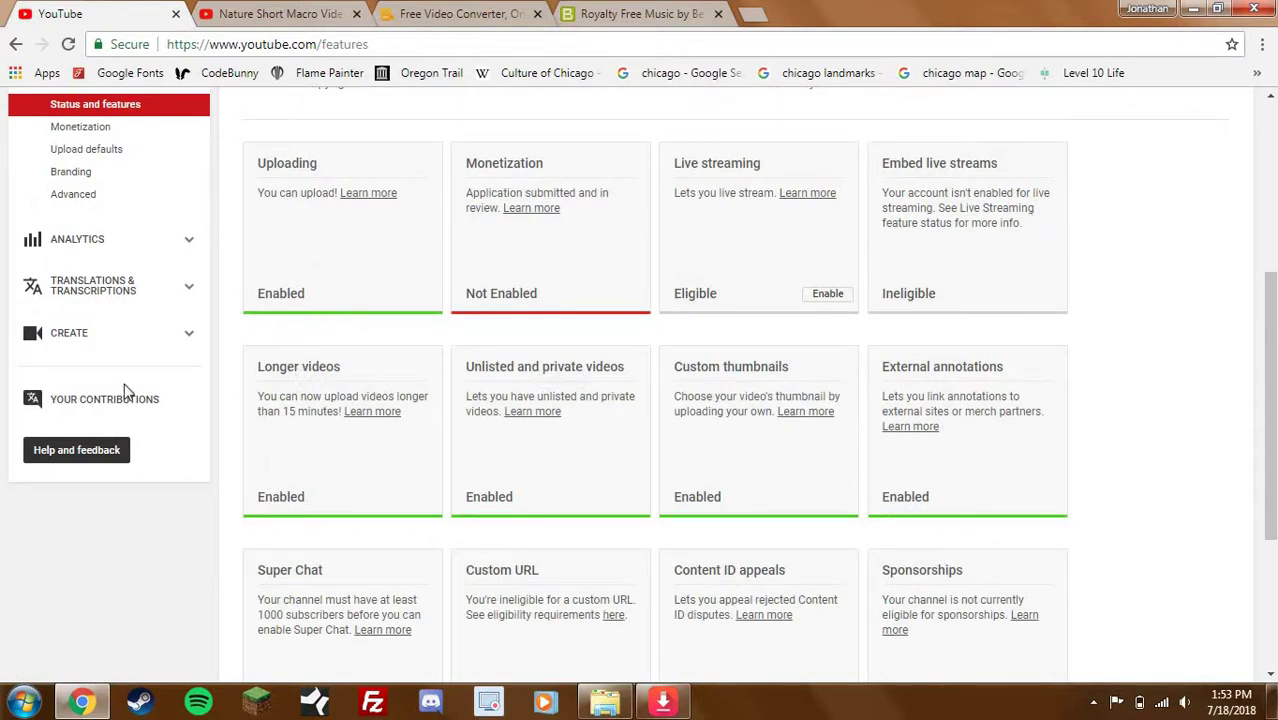
pyautogui.scroll(4, 365, 399)
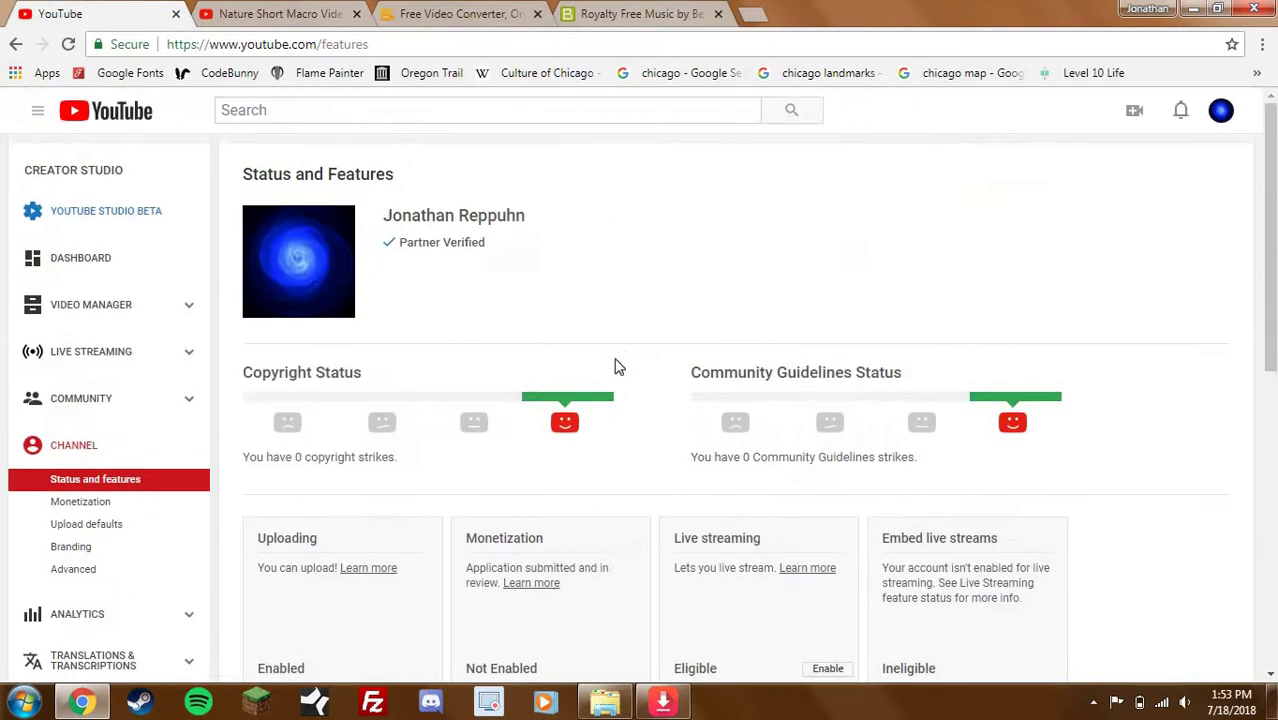
pyautogui.moveTo(414, 251); pyautogui.dragTo(414, 257)
pyautogui.click(485, 257)
pyautogui.scroll(-4, 485, 257)
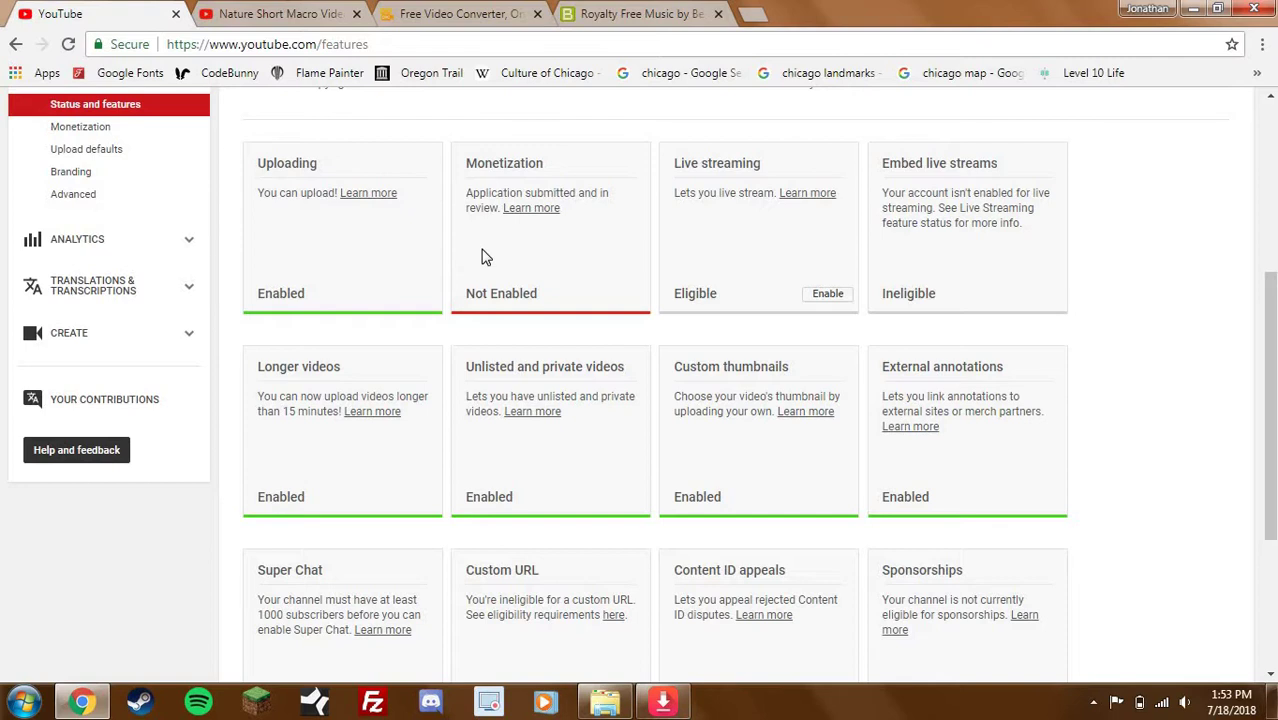
pyautogui.scroll(3, 500, 268)
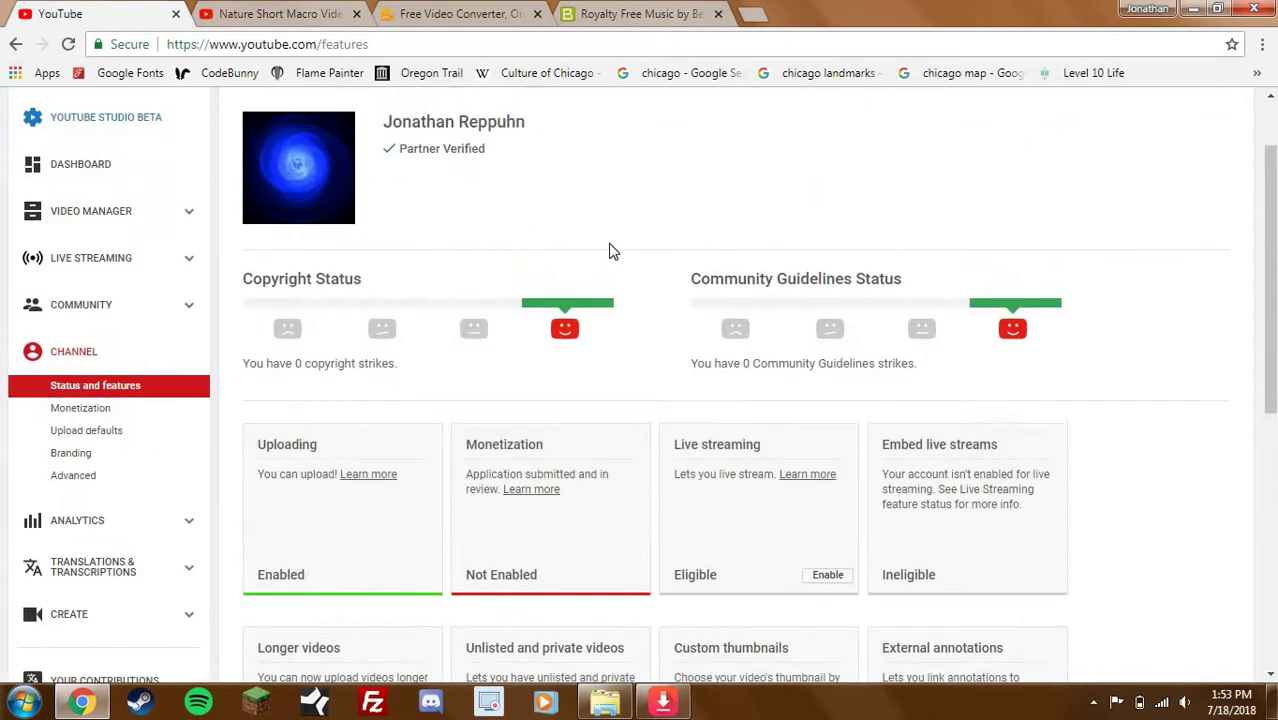
pyautogui.scroll(-1, 1108, 364)
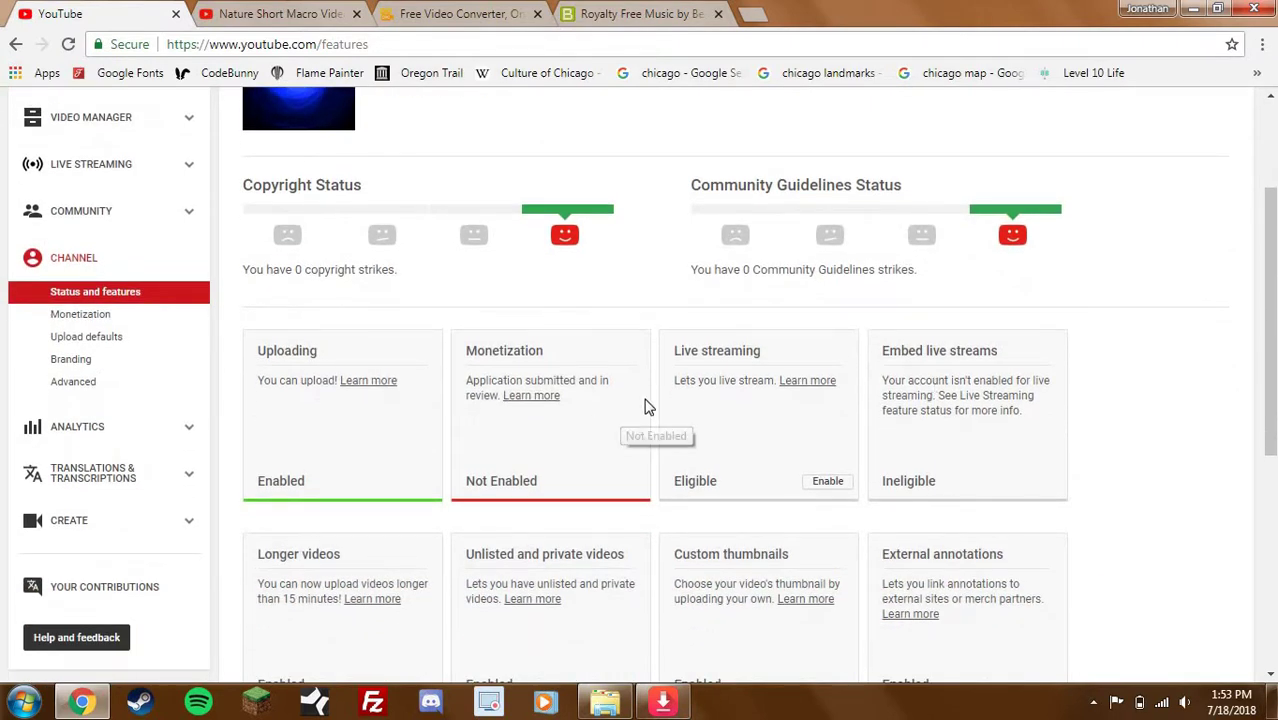
pyautogui.scroll(-1, 648, 405)
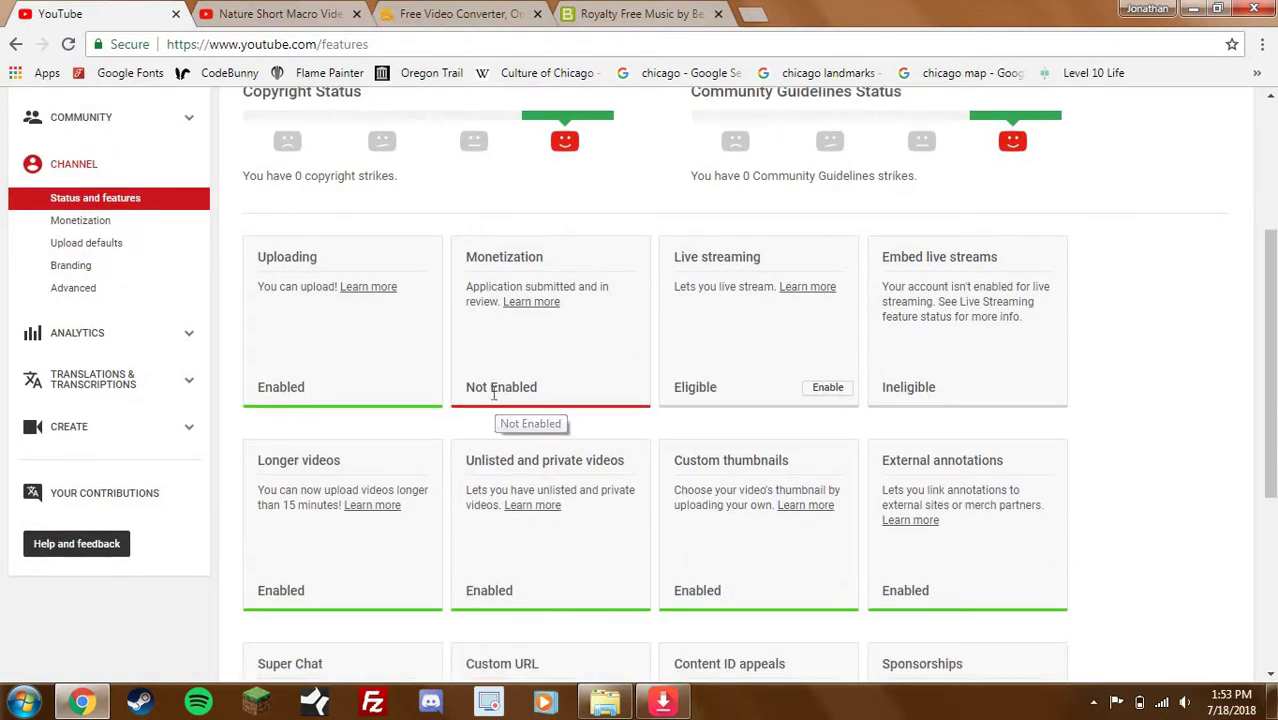
pyautogui.scroll(-1, 500, 395)
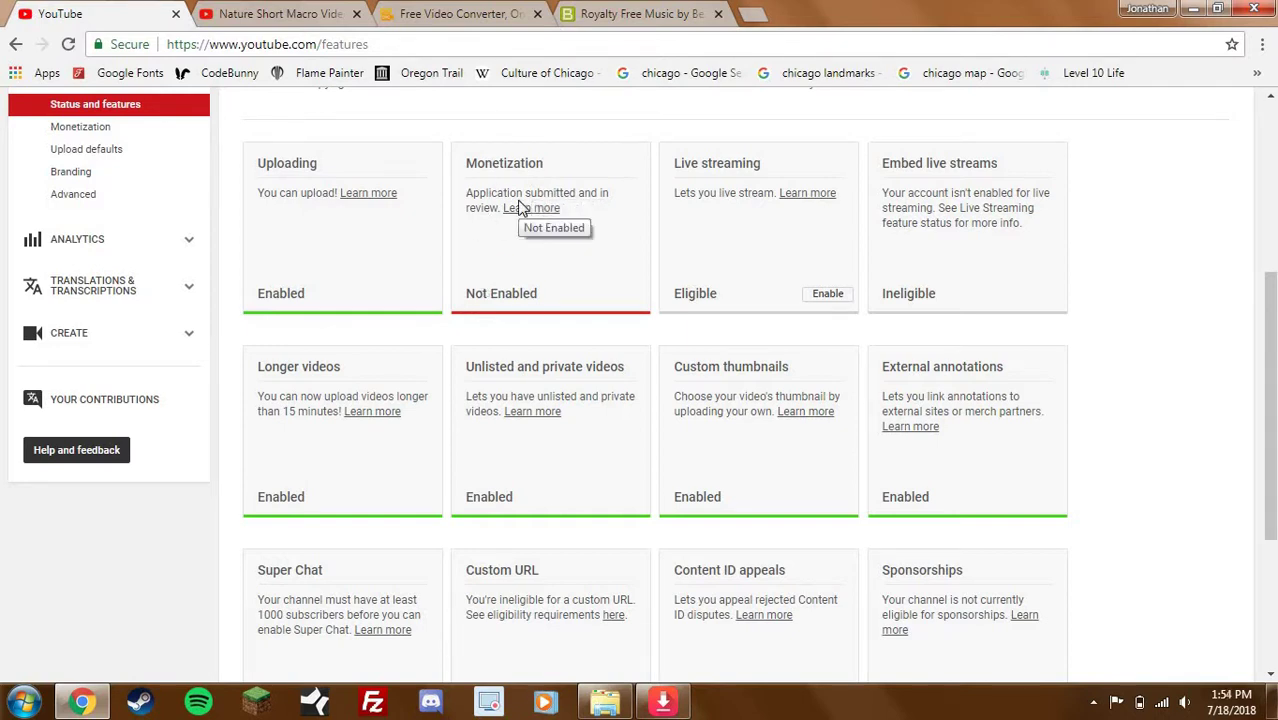
pyautogui.scroll(1, 522, 230)
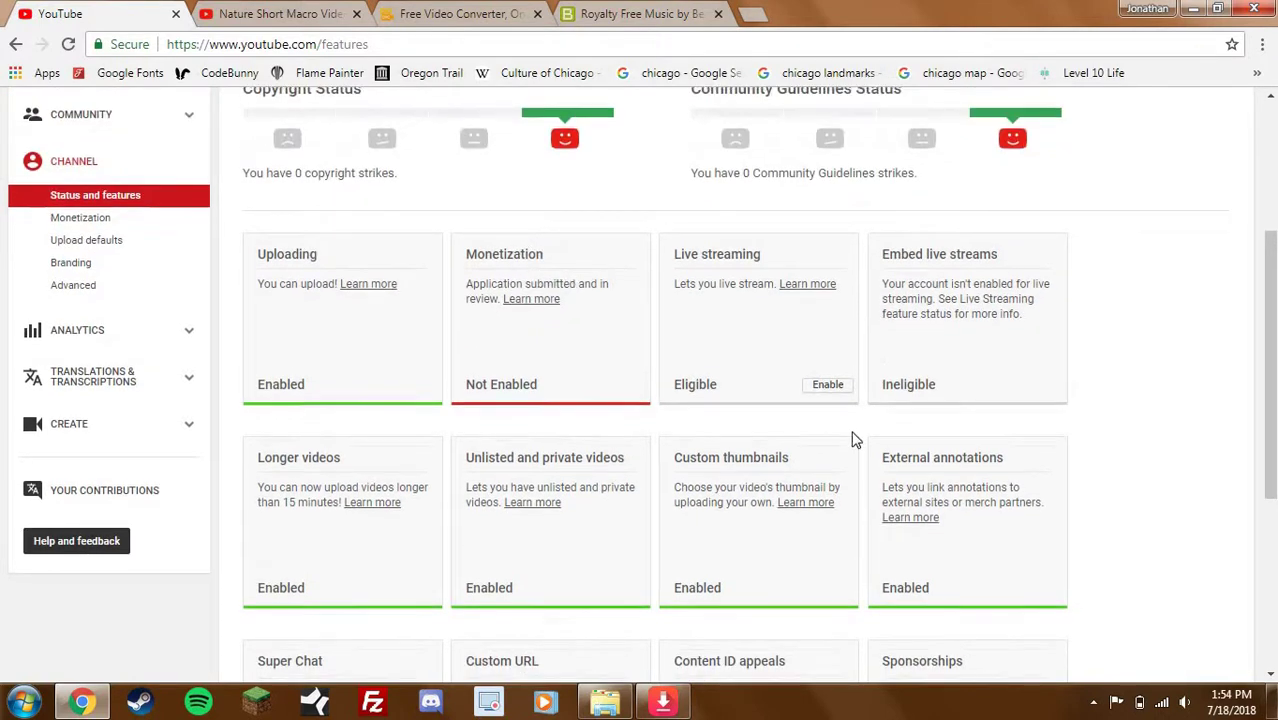
pyautogui.scroll(-3, 944, 468)
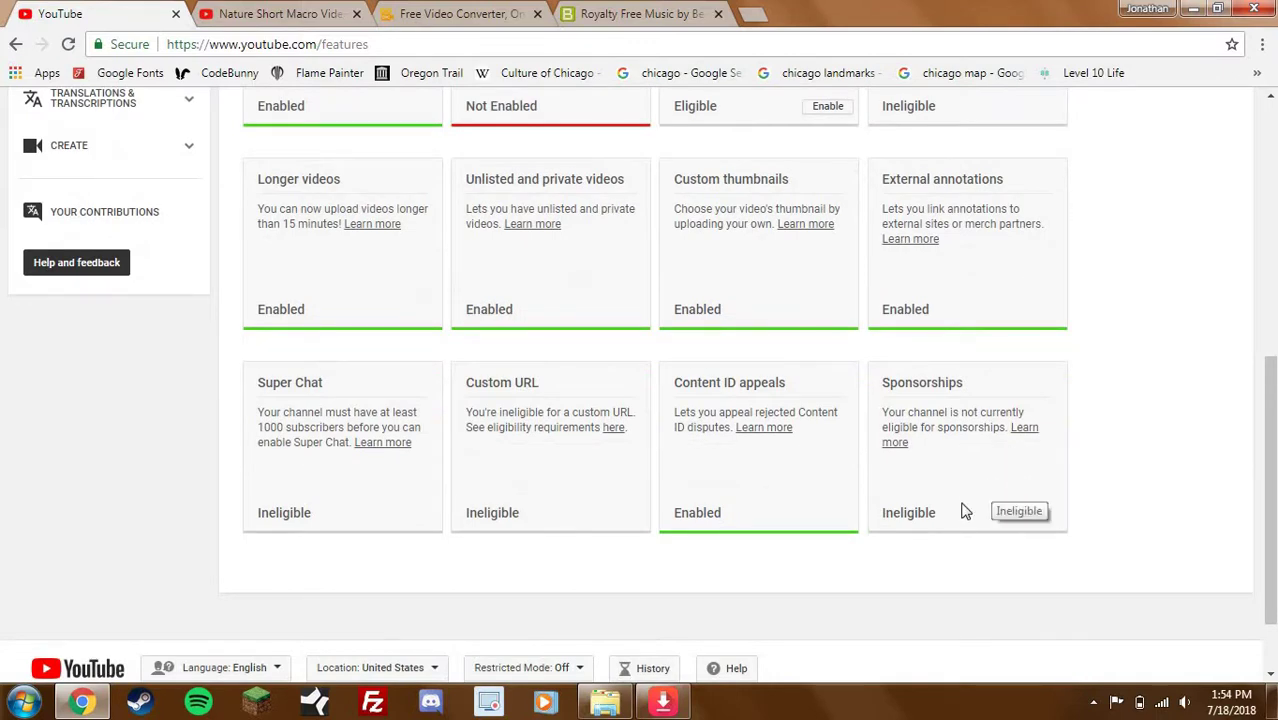
pyautogui.scroll(3, 1113, 334)
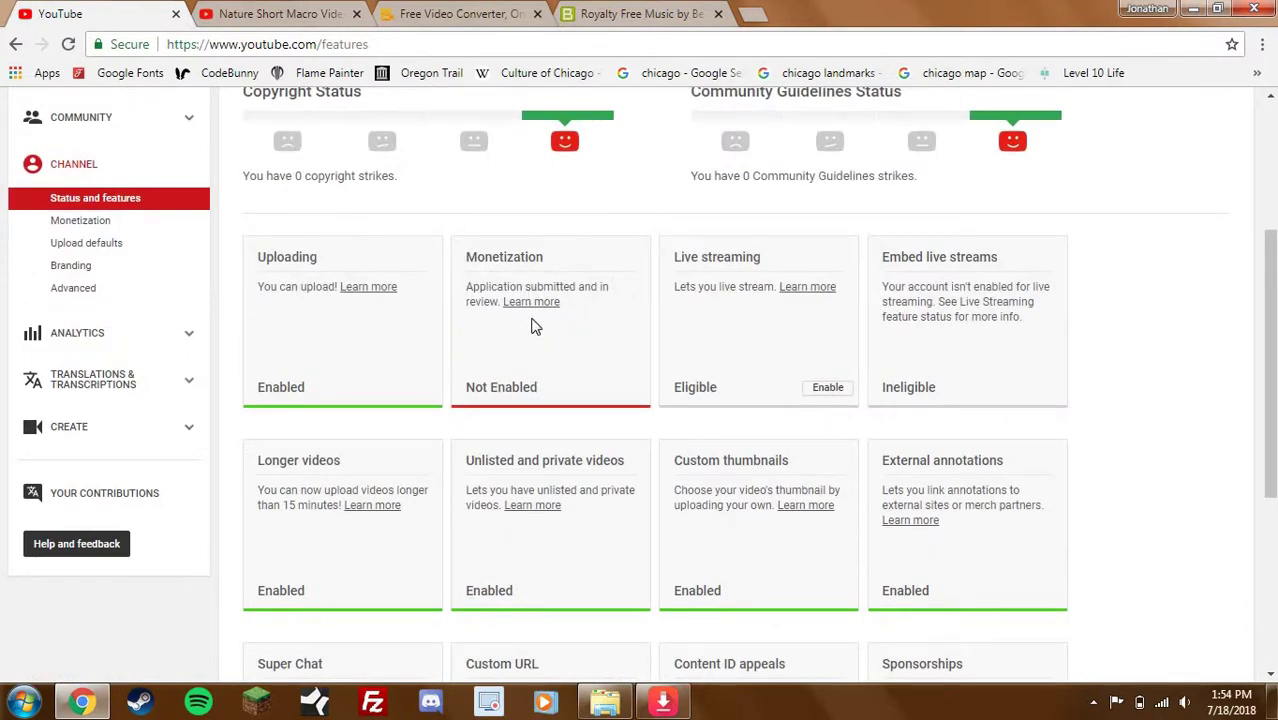
pyautogui.scroll(-2, 1053, 471)
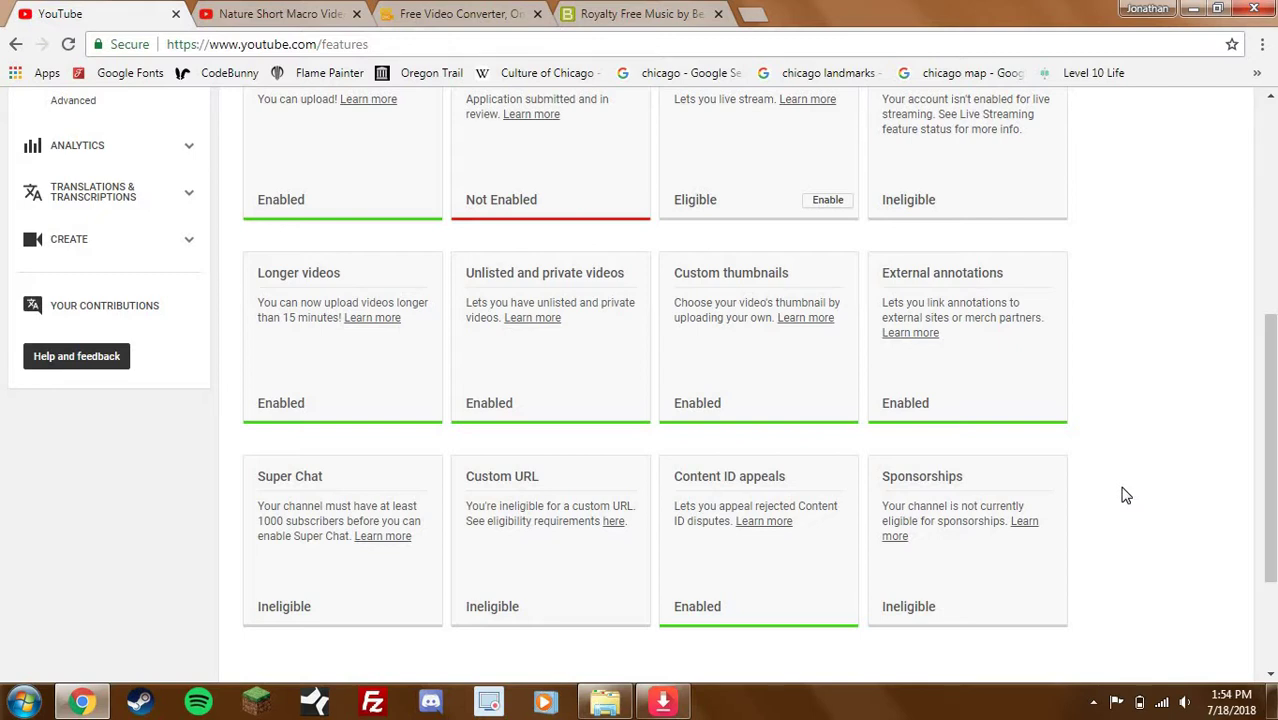
pyautogui.scroll(2, 1135, 403)
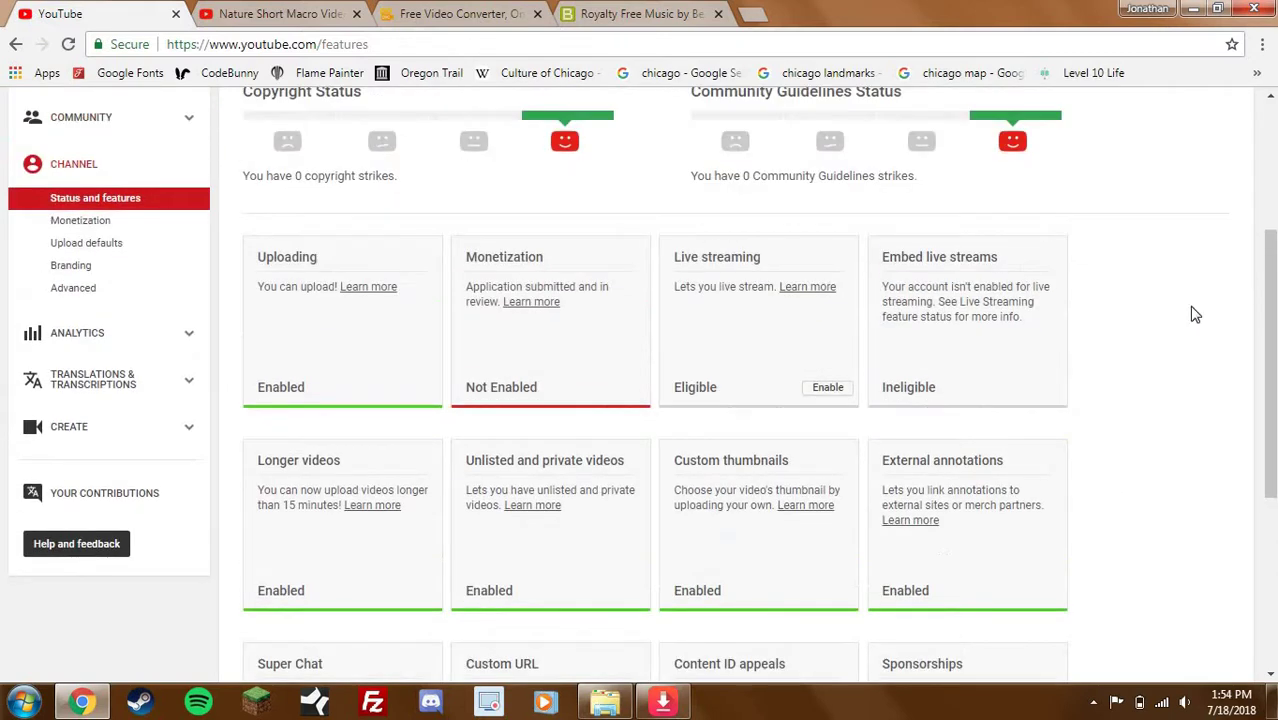
pyautogui.scroll(3, 1195, 314)
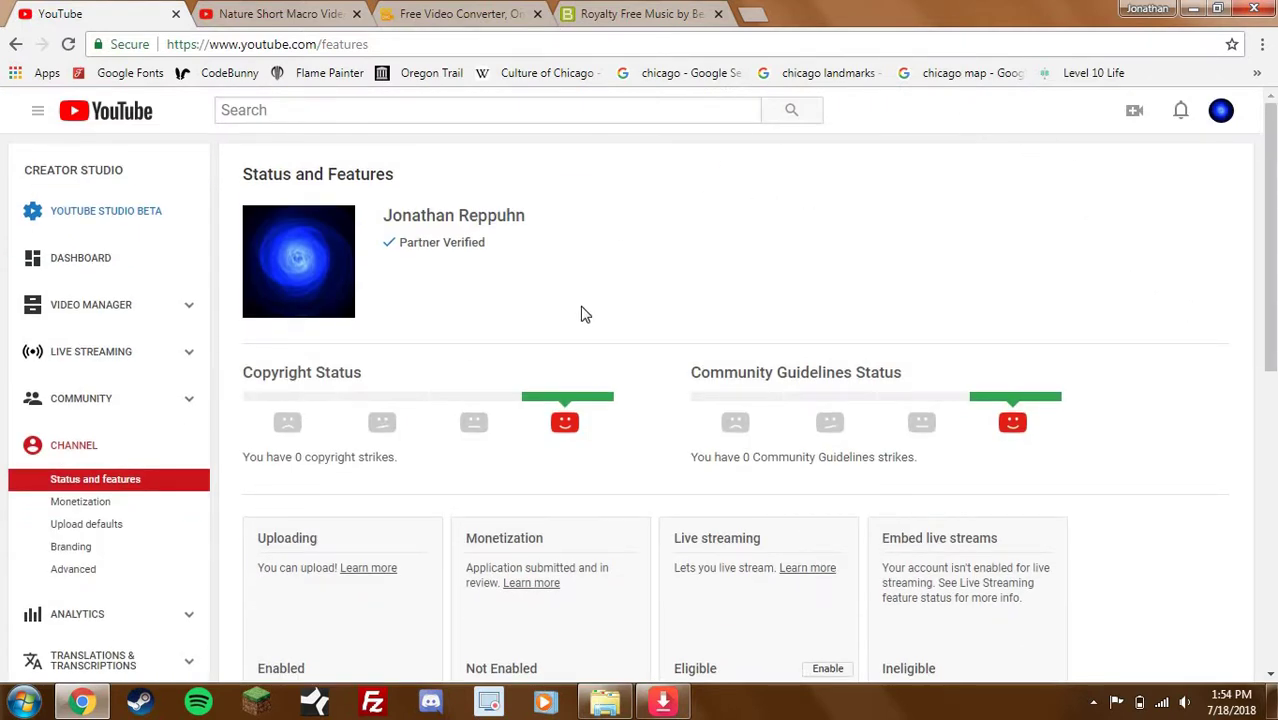
# Launch VideoPad Video Editor from the Video Editing folder, dismiss its welcome dialog and maximize the window
pyautogui.click(604, 705)
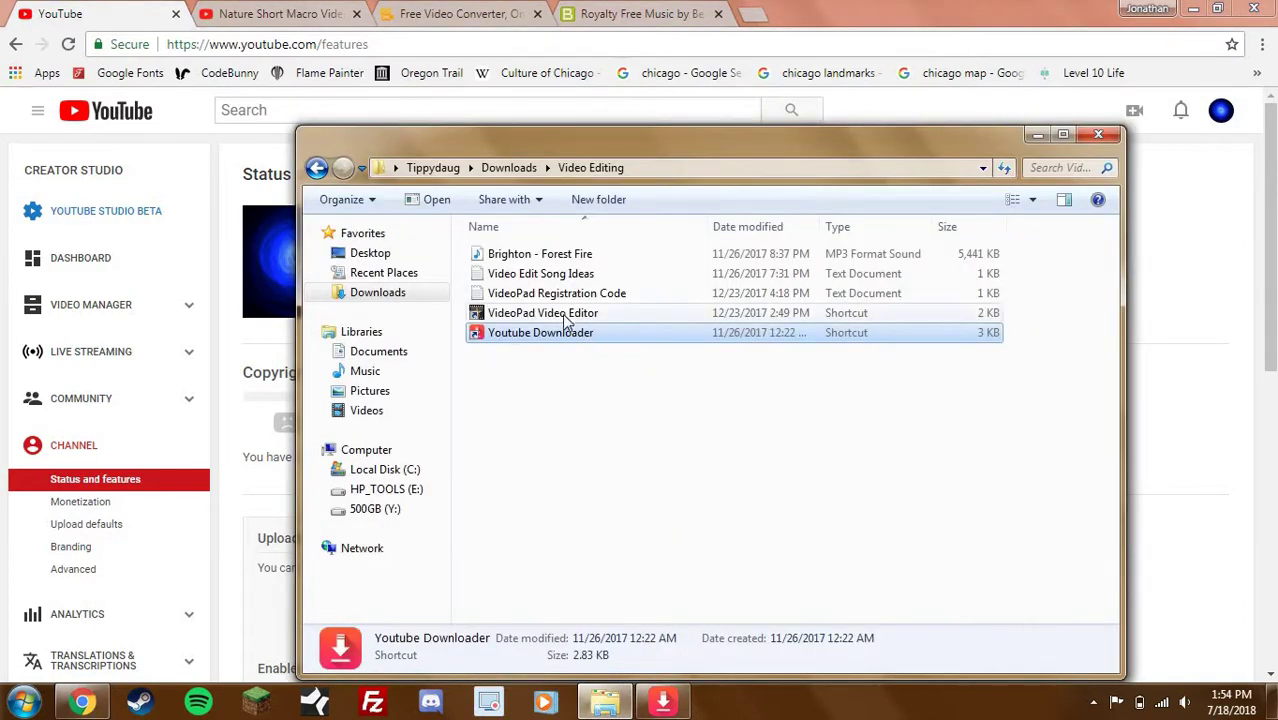
pyautogui.doubleClick(565, 318)
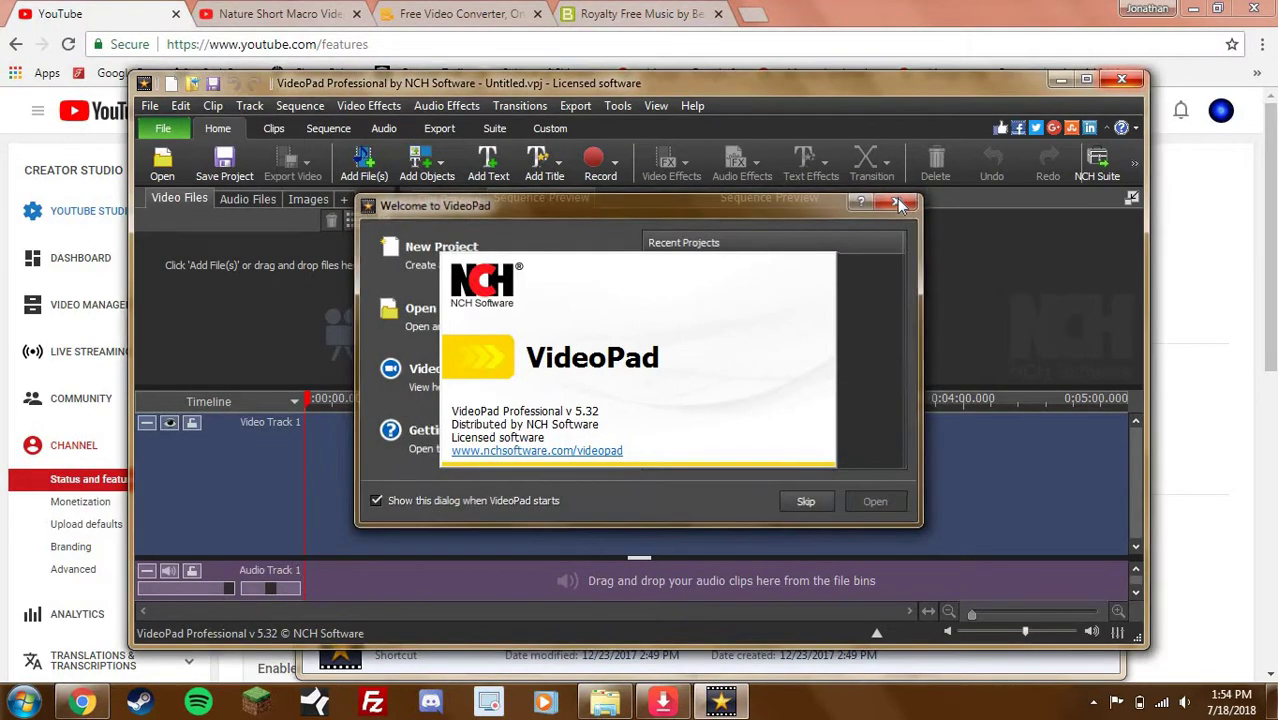
pyautogui.click(898, 199)
pyautogui.click(1086, 79)
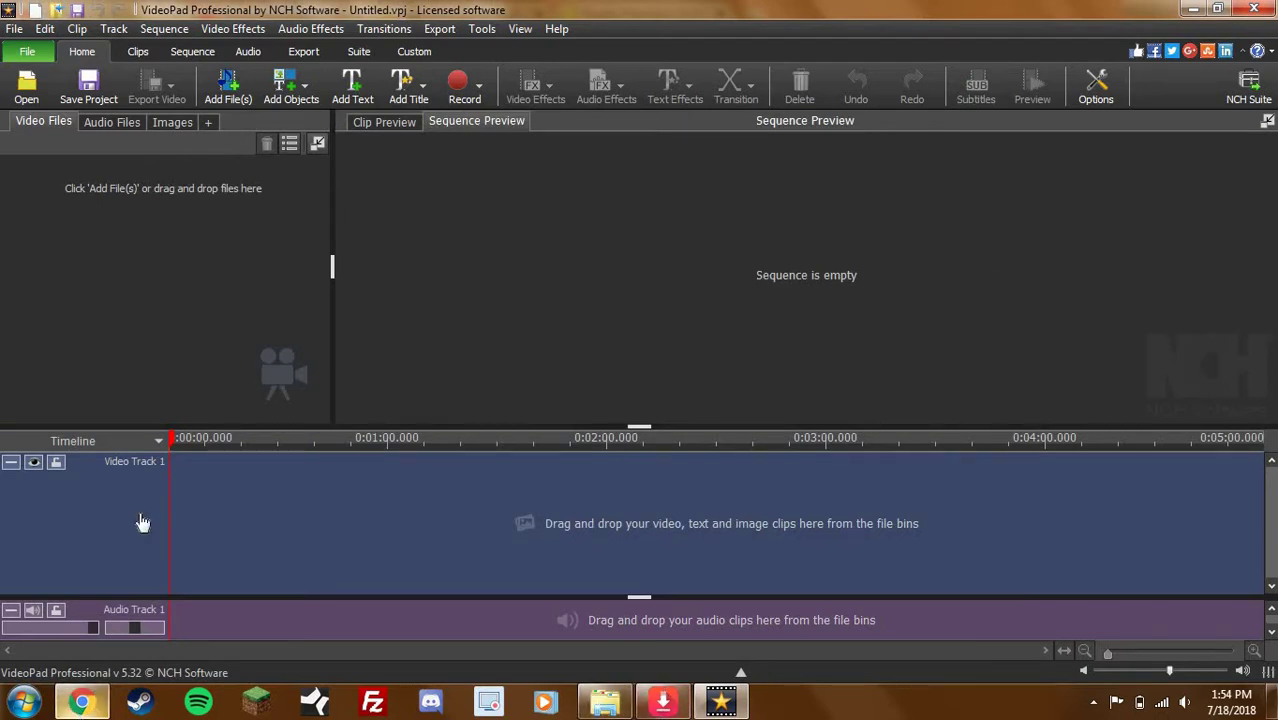
# Switch back to Chrome and read the description and license of the Nature Short Macro Video on YouTube
pyautogui.click(82, 701)
pyautogui.click(293, 12)
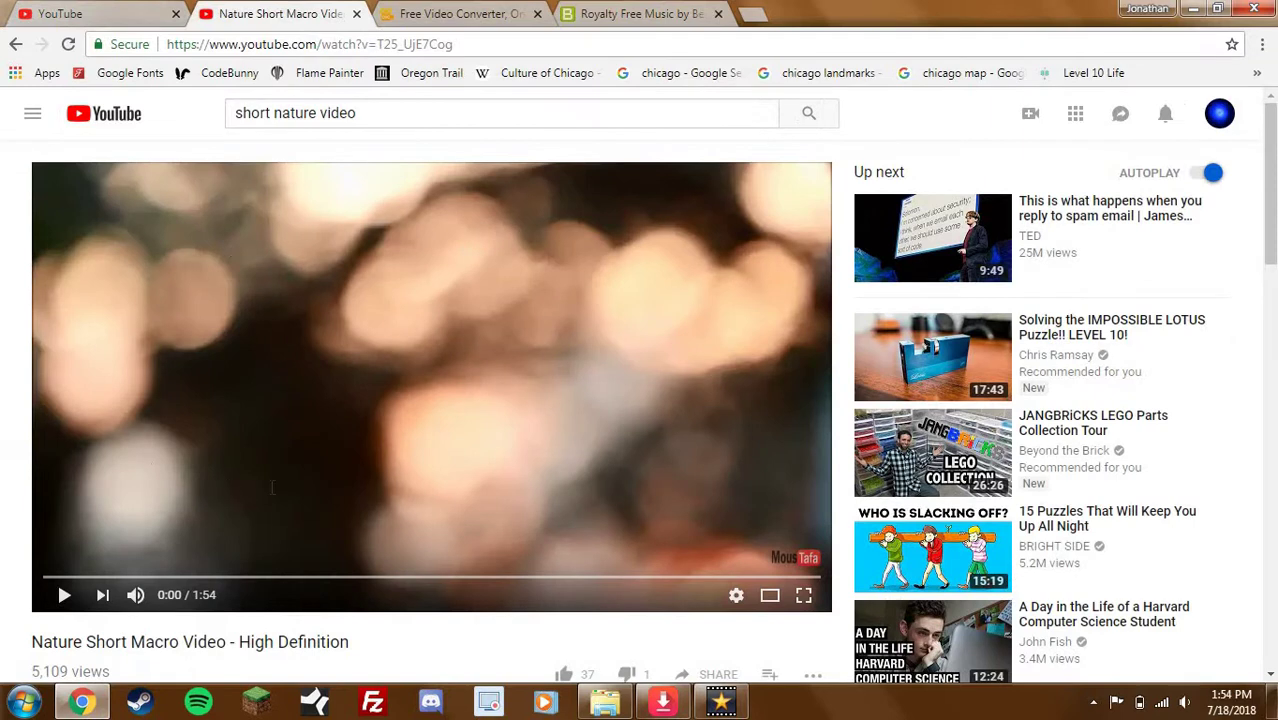
pyautogui.scroll(-2, 271, 487)
pyautogui.scroll(2, 275, 465)
pyautogui.scroll(-5, 456, 228)
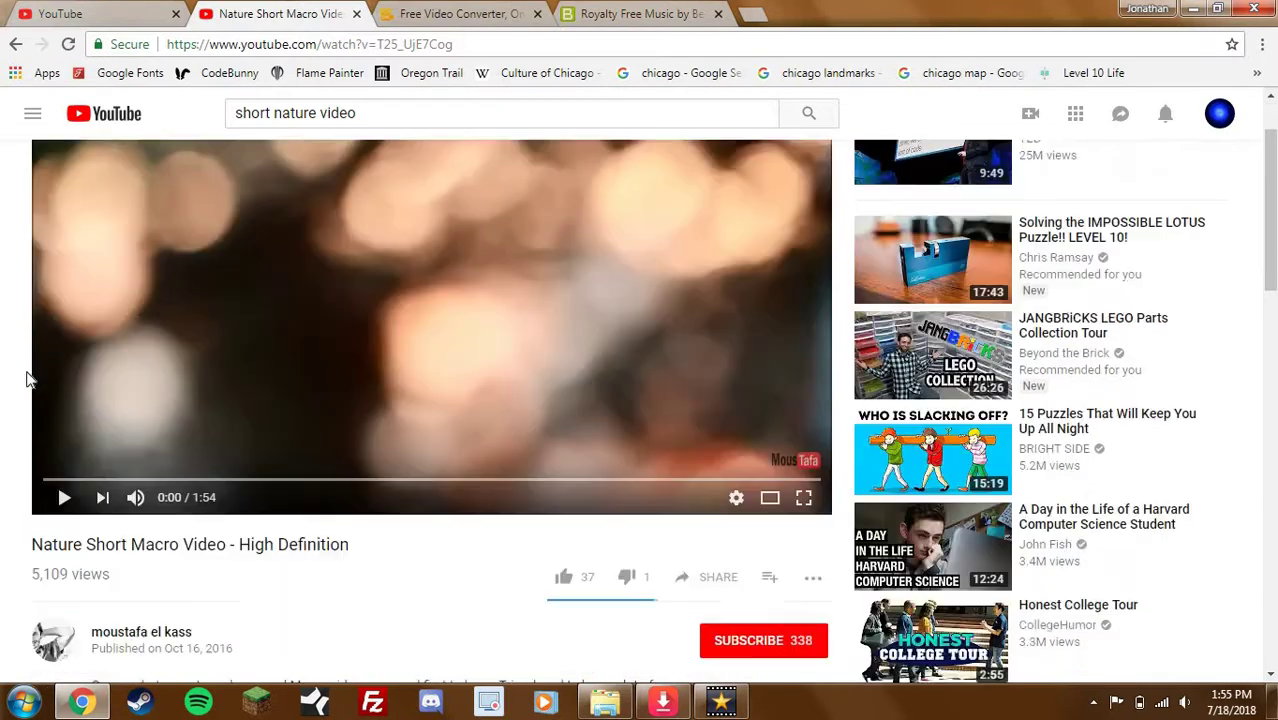
pyautogui.click(126, 378)
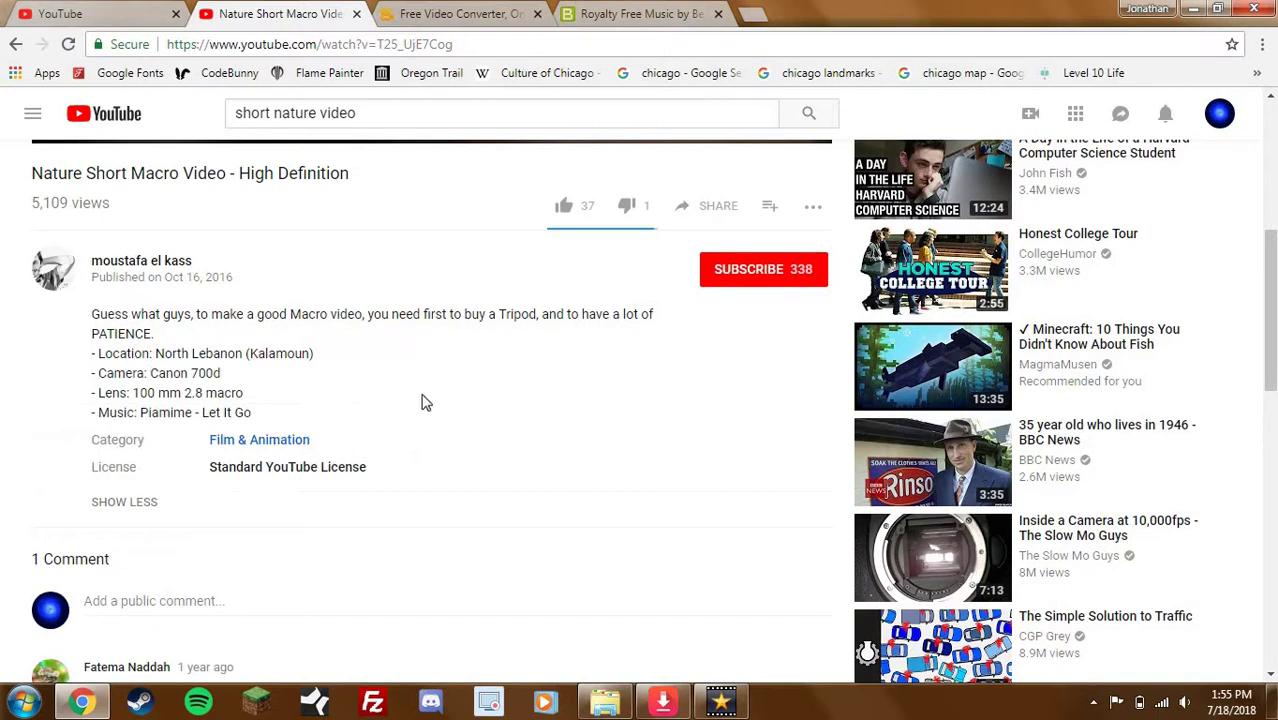
pyautogui.scroll(5, 428, 405)
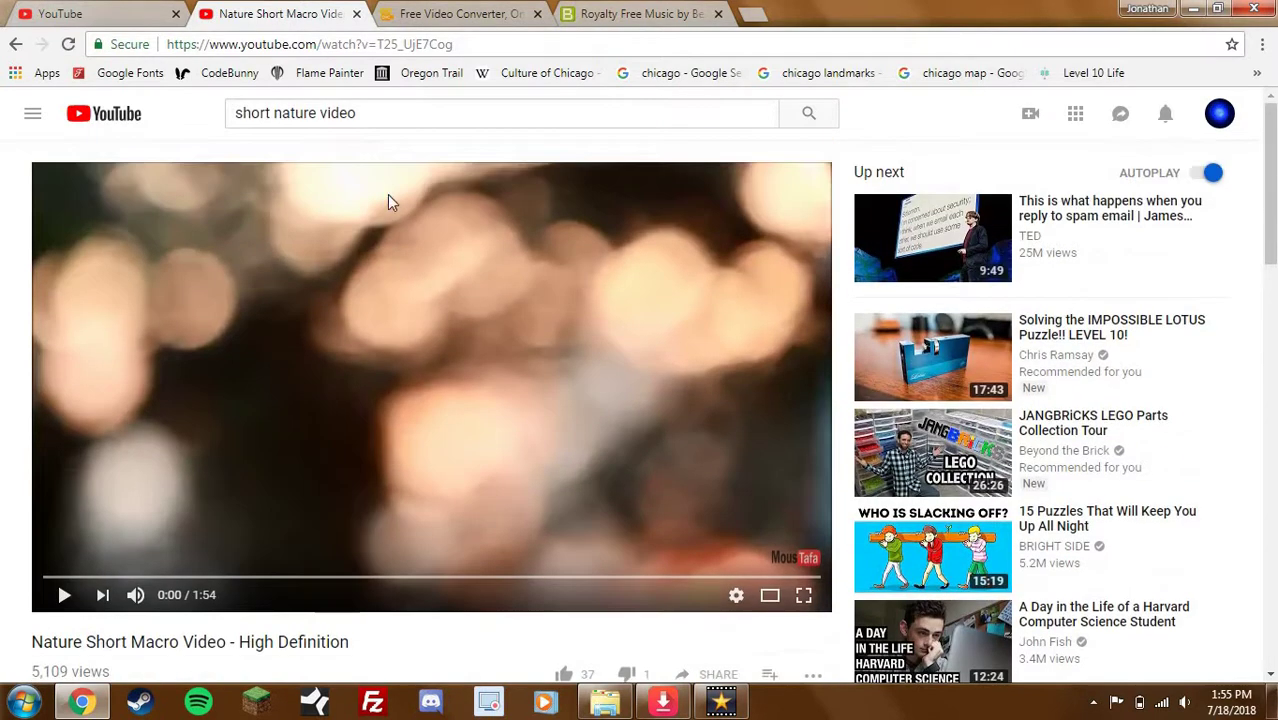
# Copy the link of the Nature Short Macro Video and take a brief look at the y2mate.com downloader
pyautogui.click(428, 45)
pyautogui.hotkey('ctrl', 'c')
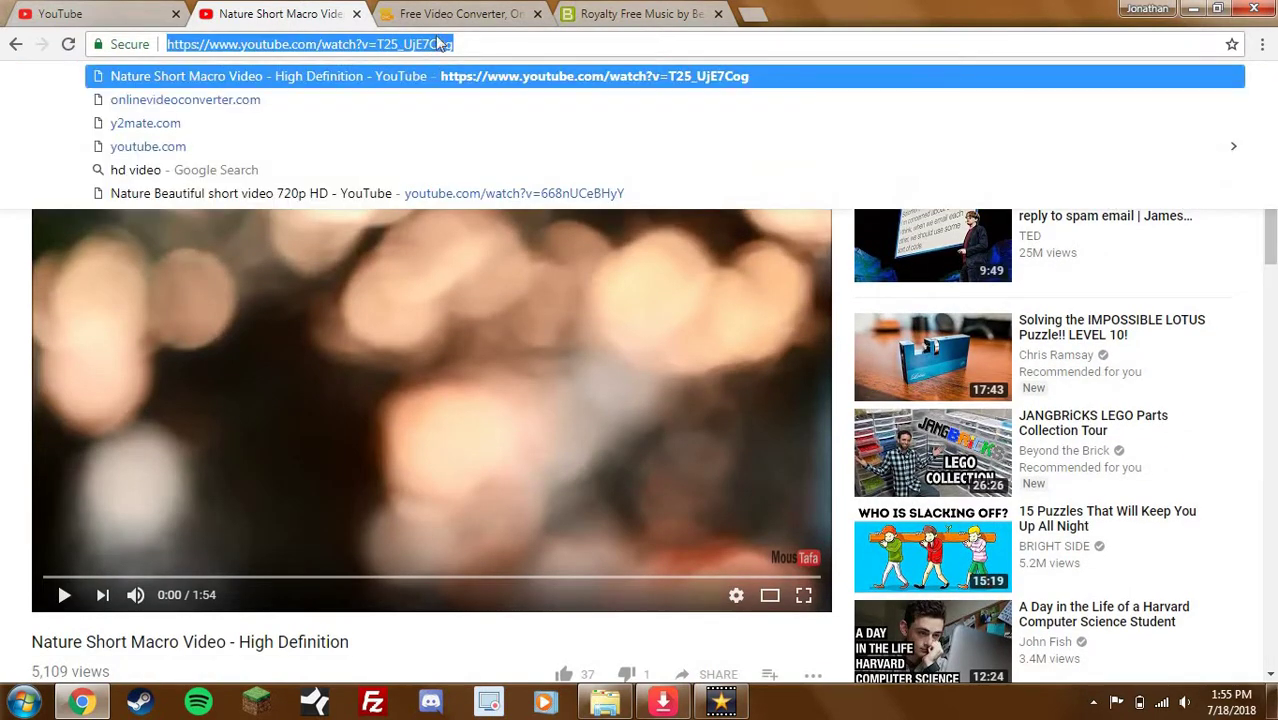
pyautogui.click(597, 632)
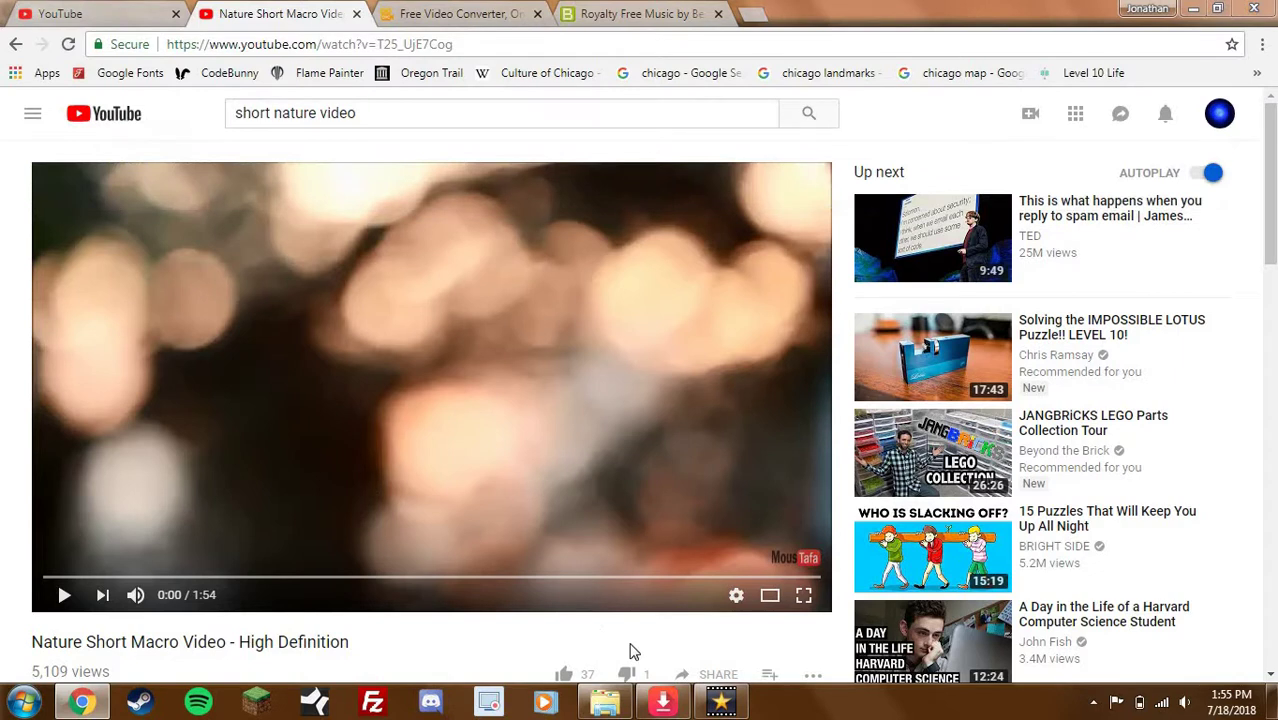
pyautogui.click(662, 702)
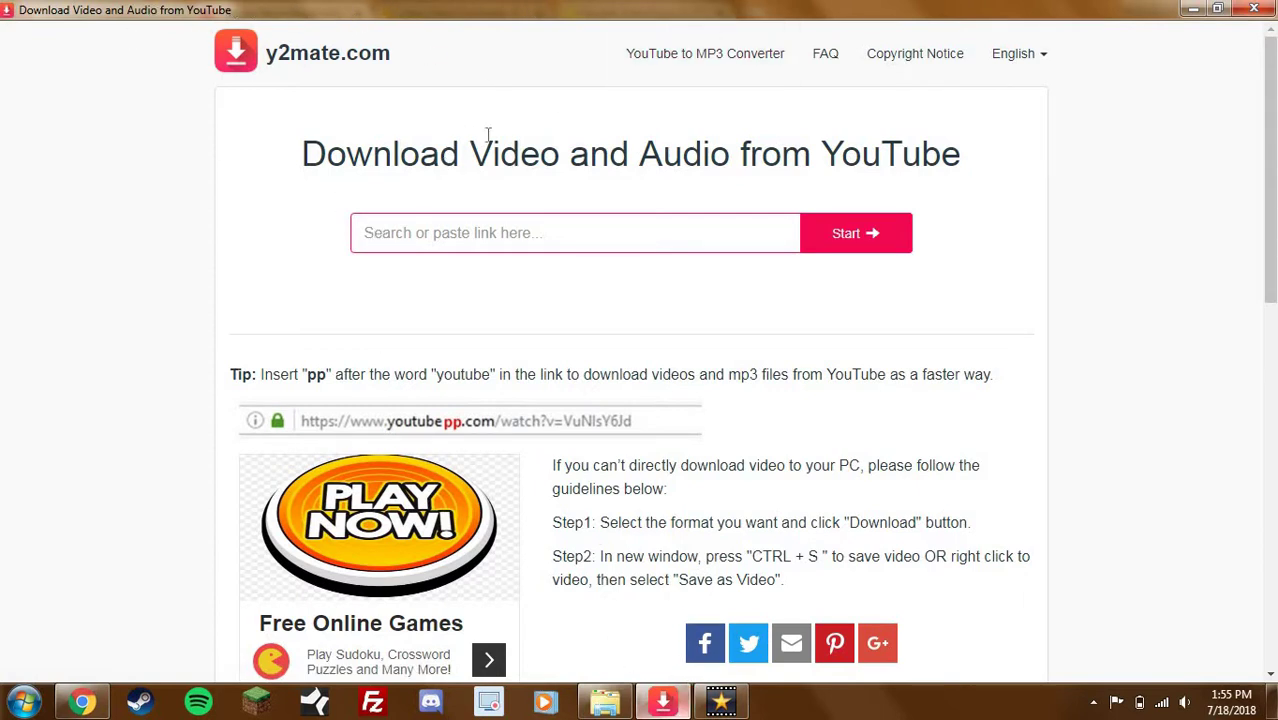
pyautogui.click(668, 707)
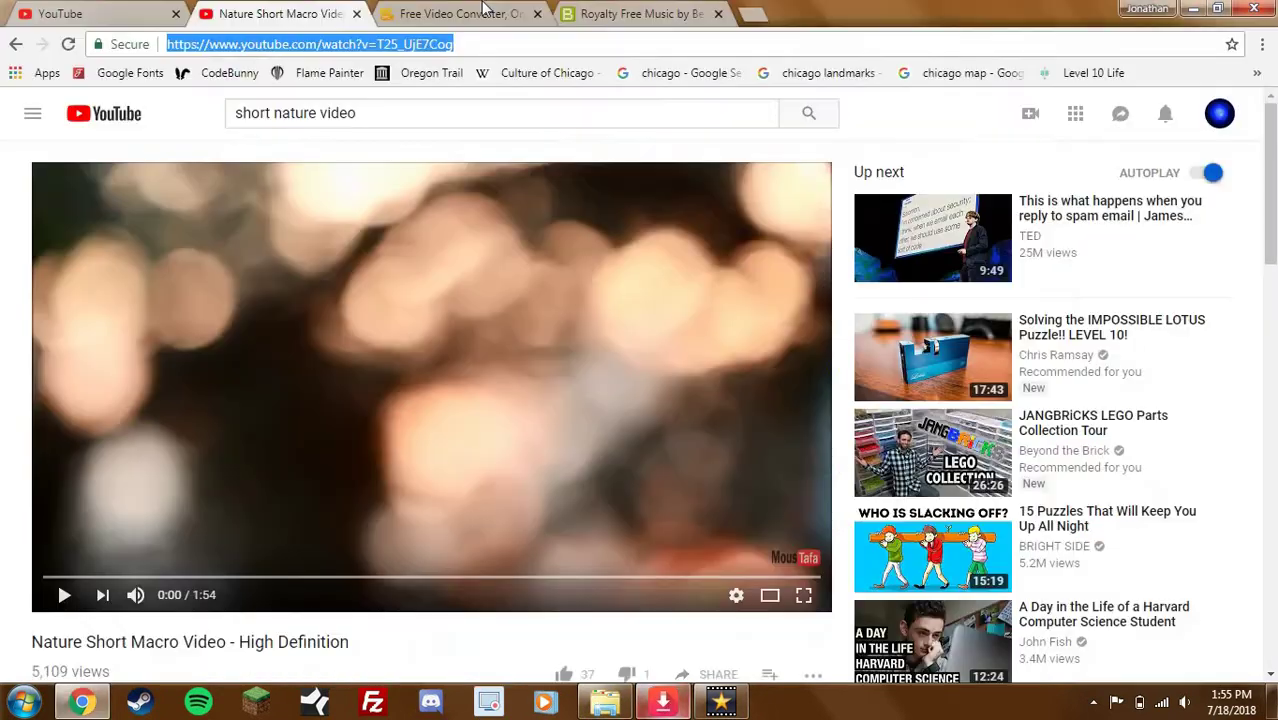
# View the video or audio file converter on onlinevideoconverter.com, including its file selection, without choosing a file
pyautogui.click(480, 44)
pyautogui.click(485, 94)
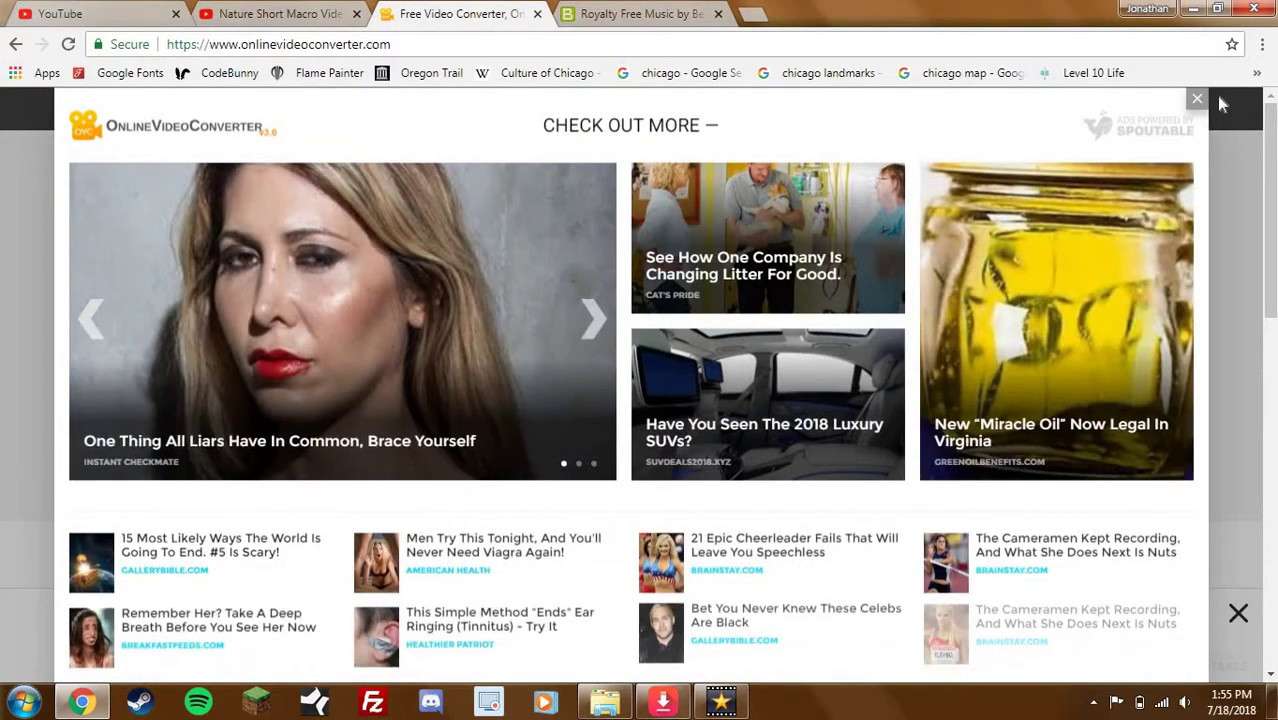
pyautogui.click(1197, 98)
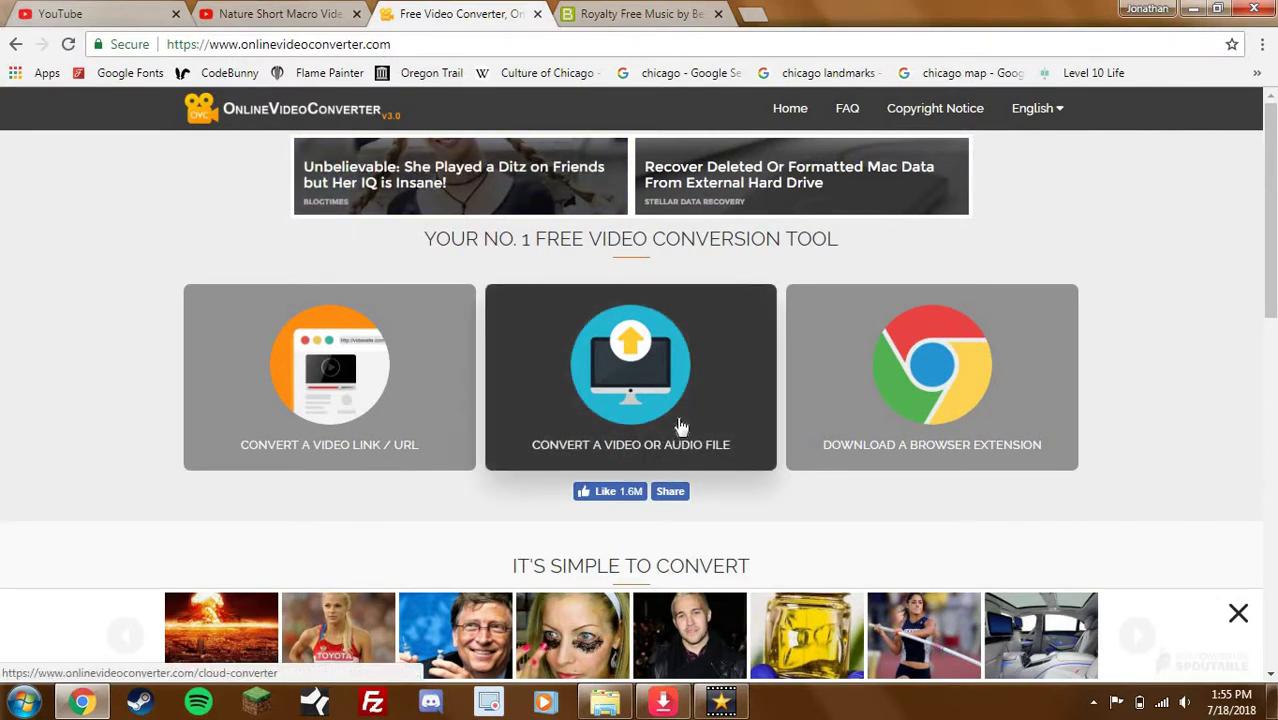
pyautogui.click(668, 372)
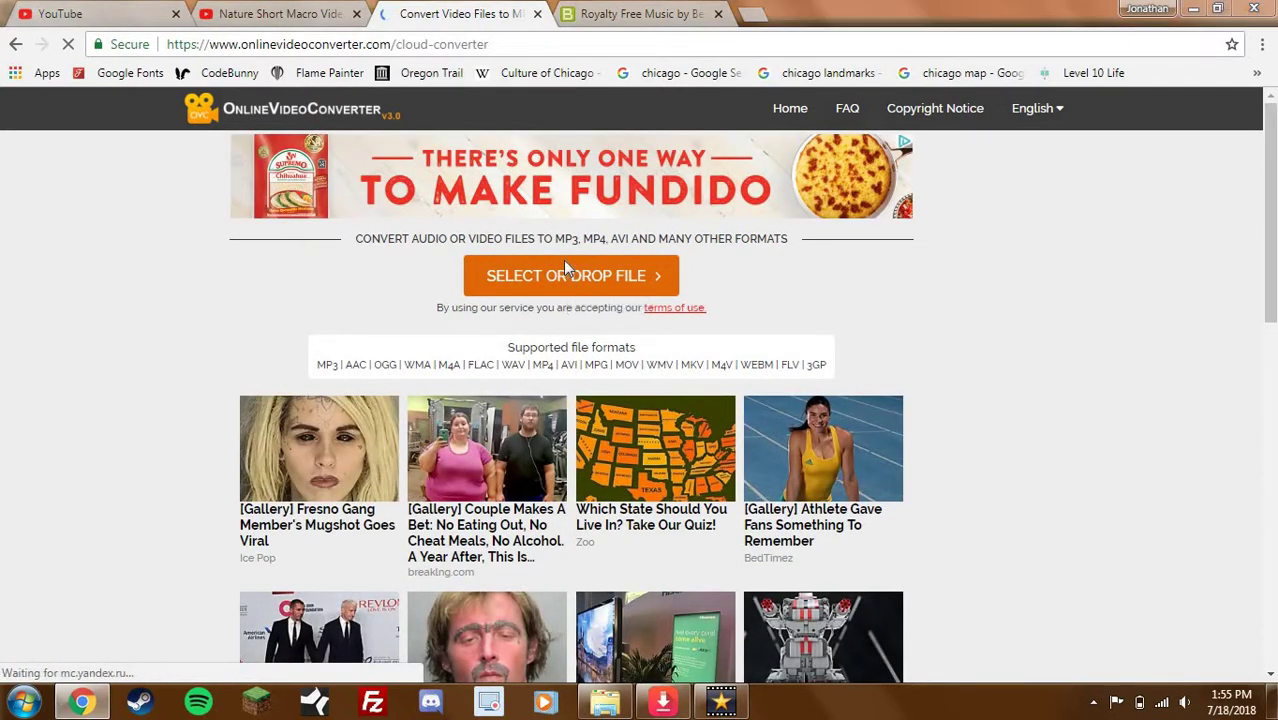
pyautogui.click(566, 272)
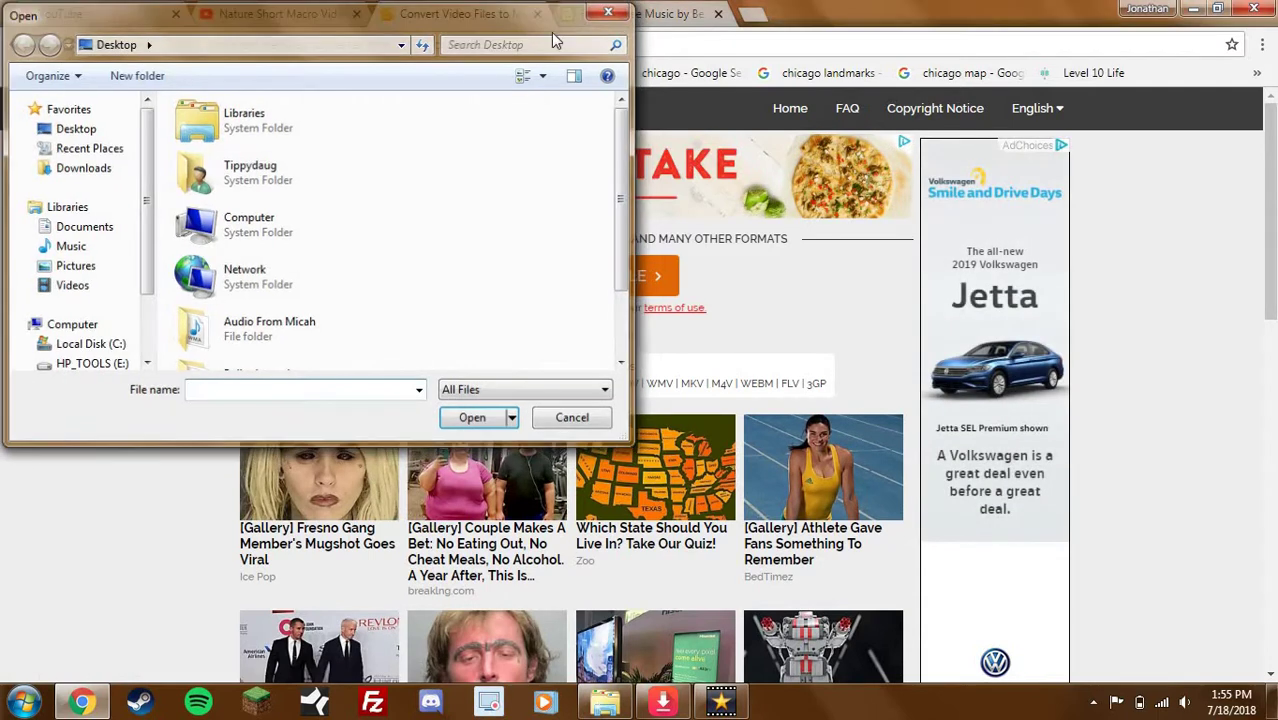
pyautogui.press('Escape')
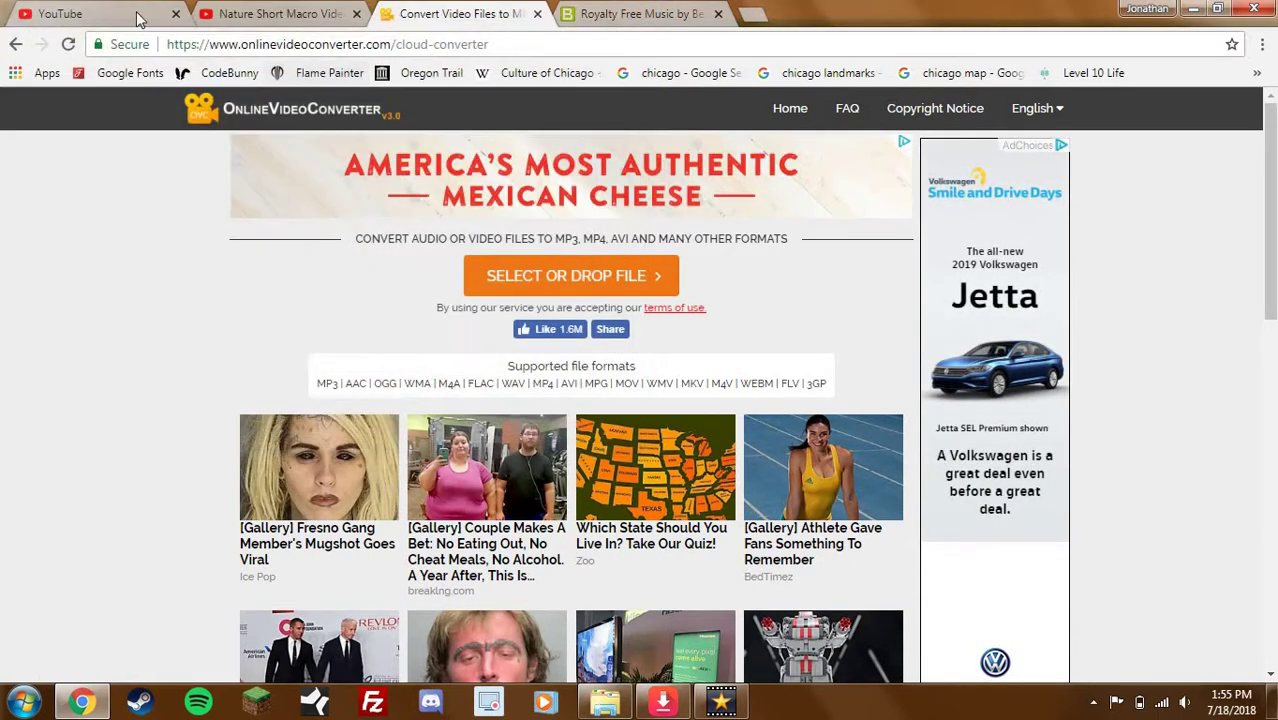
# Search Google for "youtube to mp4" and open the onlinevideoconverter.com YouTube converter from the results
pyautogui.click(470, 45)
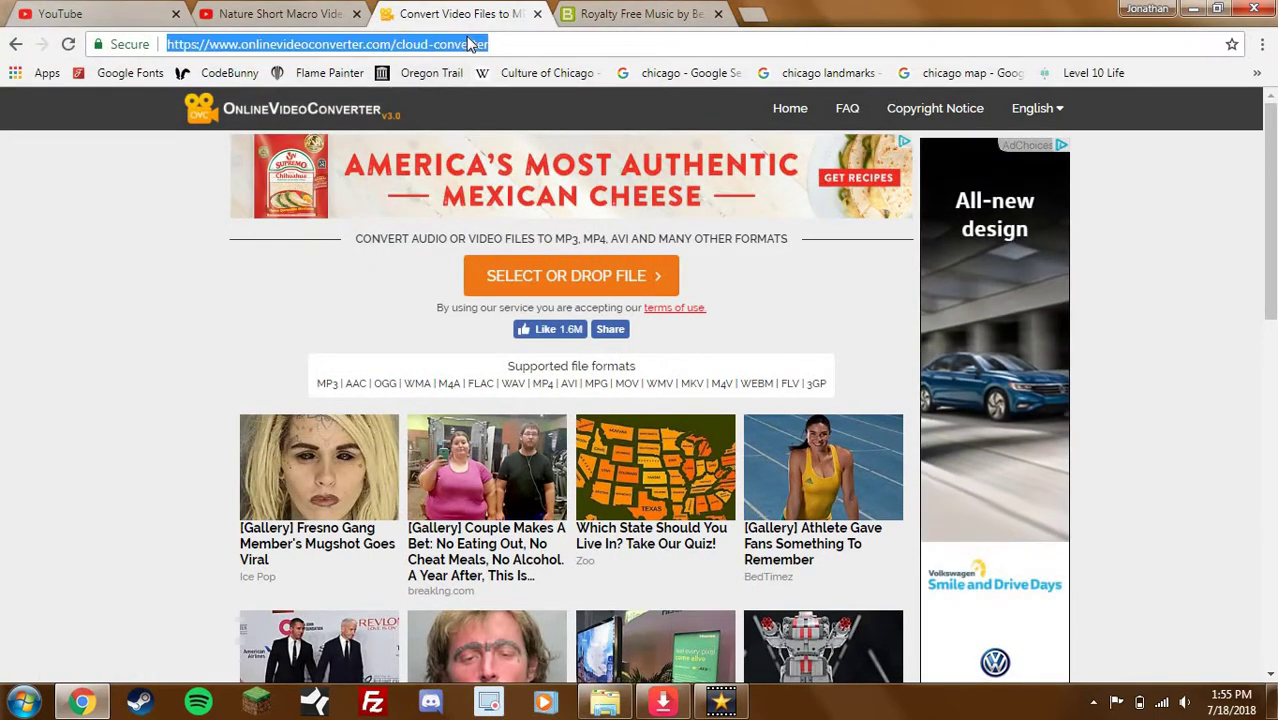
pyautogui.write('youtube ')
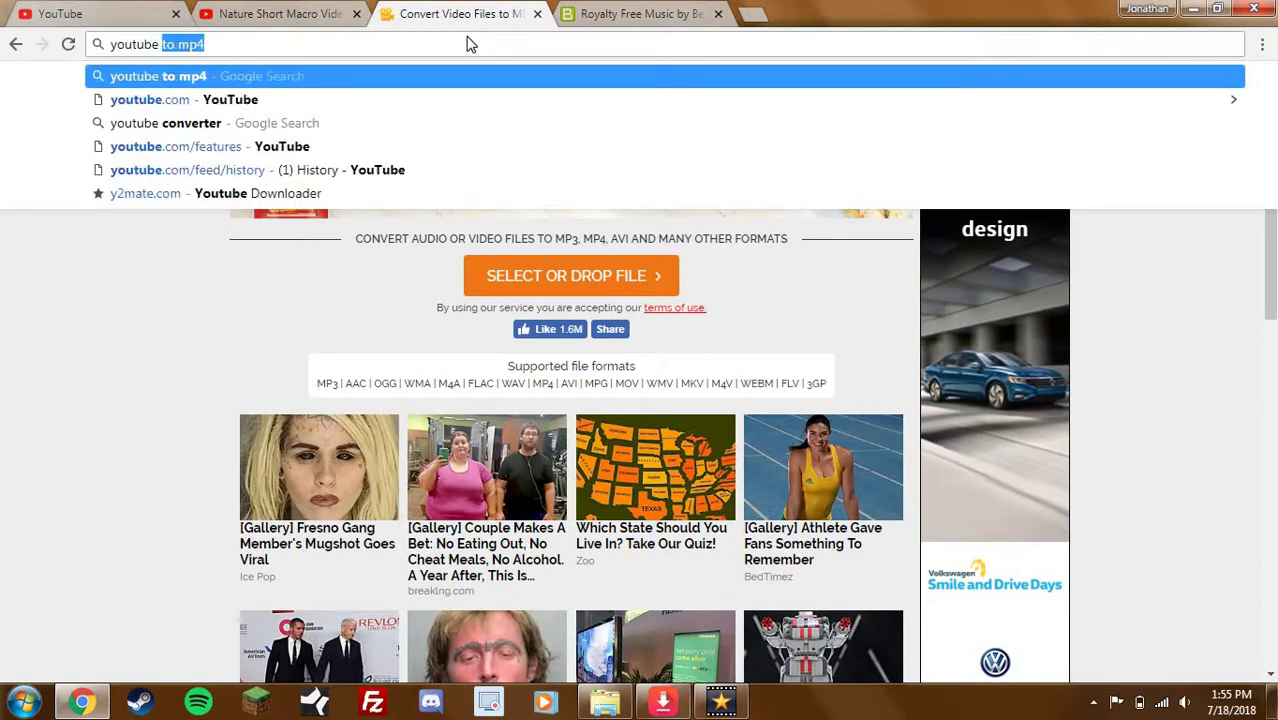
pyautogui.write('to mp4')
pyautogui.press('Return')
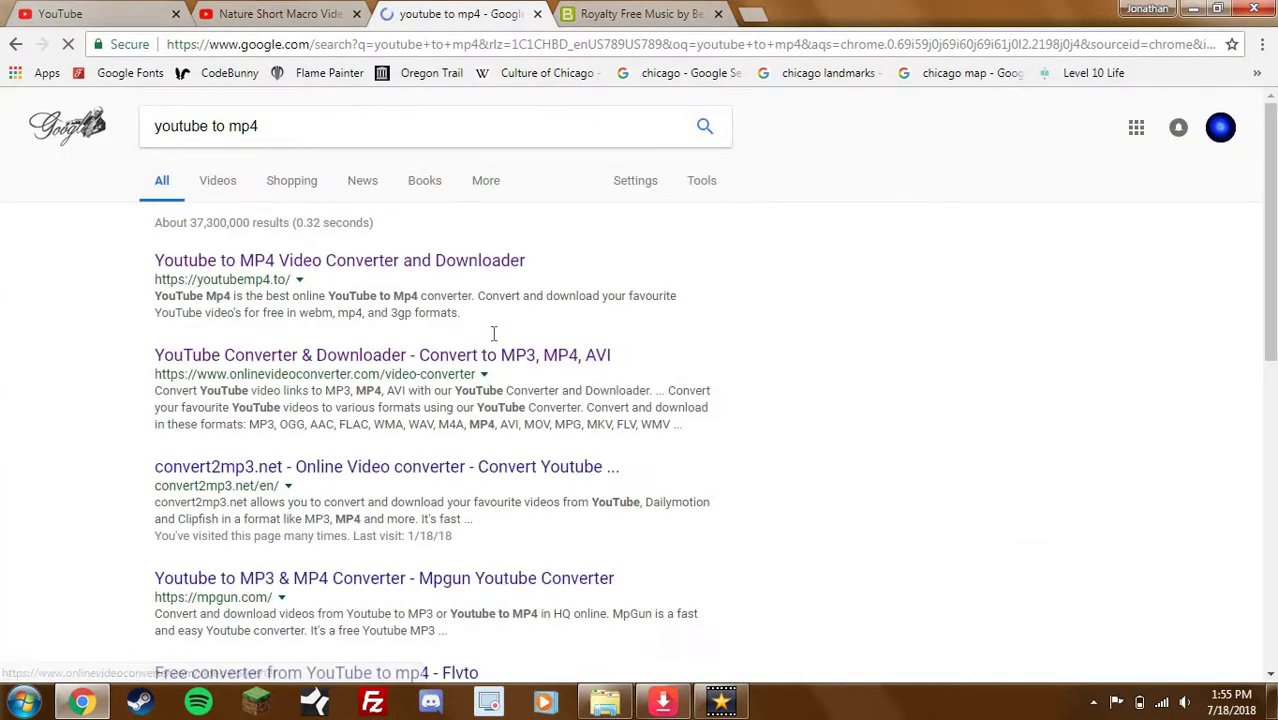
pyautogui.scroll(-1, 493, 333)
pyautogui.click(400, 270)
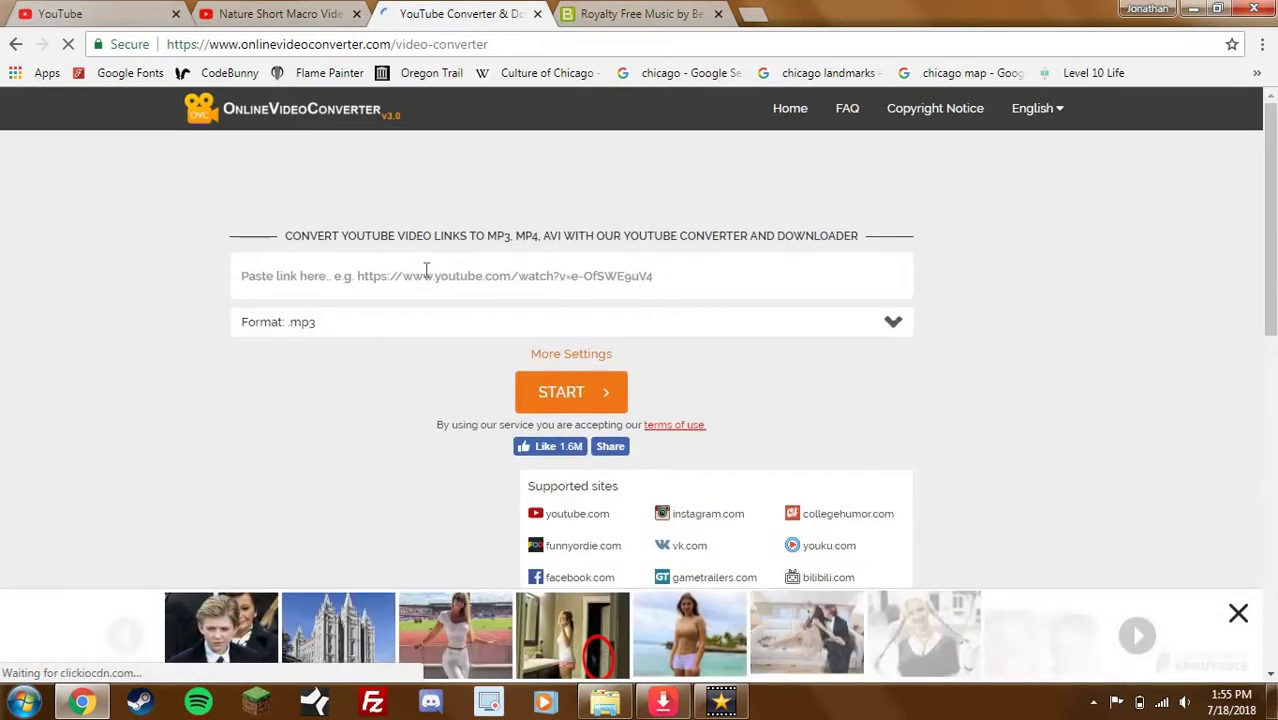
# Paste the copied Nature Short Macro Video link into the converter and open its output format choices
pyautogui.click(426, 270)
pyautogui.hotkey('ctrl', 'v')
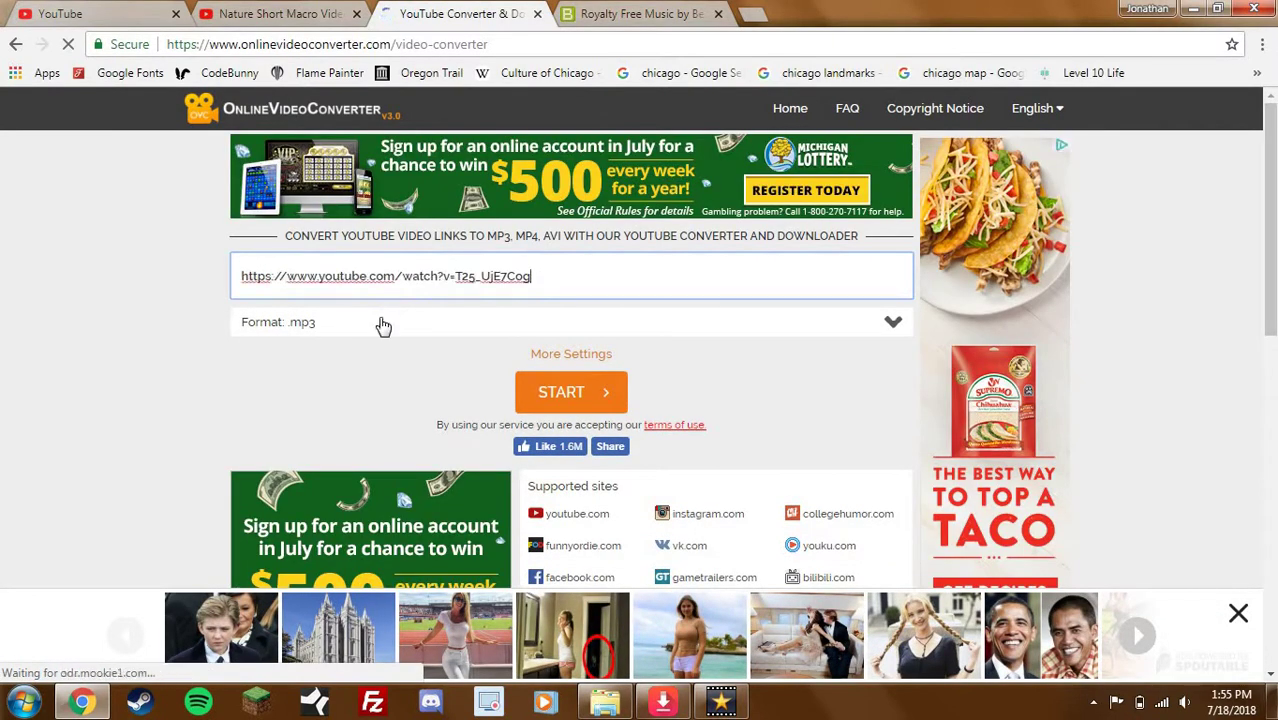
pyautogui.click(383, 324)
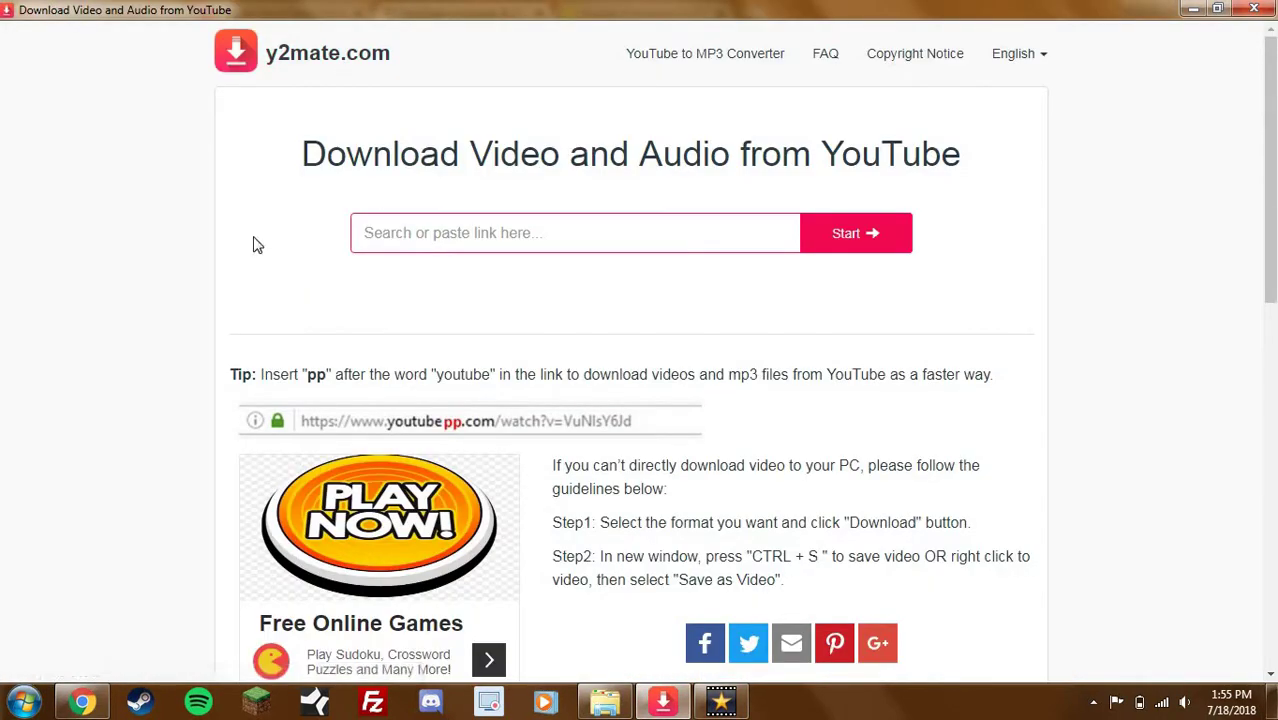
# Switch to the y2mate.com downloader, load the copied Nature Short Macro Video link and download the 720p mp4
pyautogui.click(465, 240)
pyautogui.hotkey('ctrl', 'v')
pyautogui.click(884, 236)
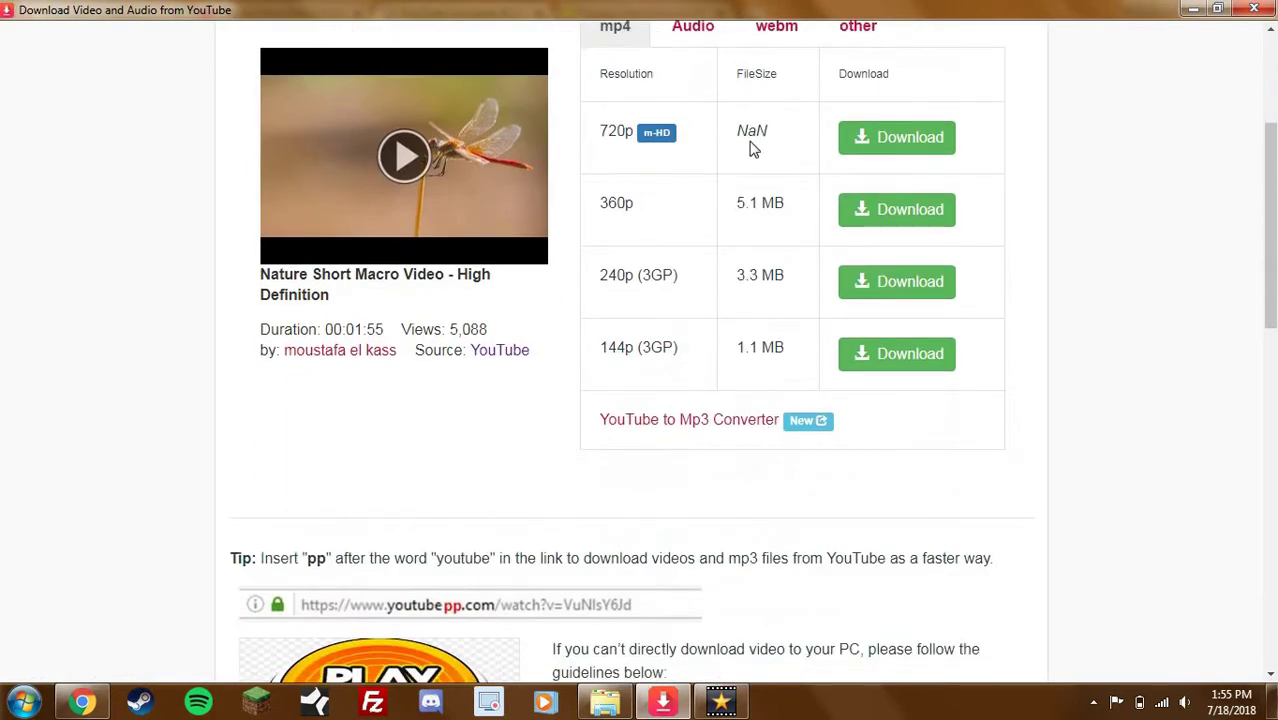
pyautogui.scroll(1, 753, 148)
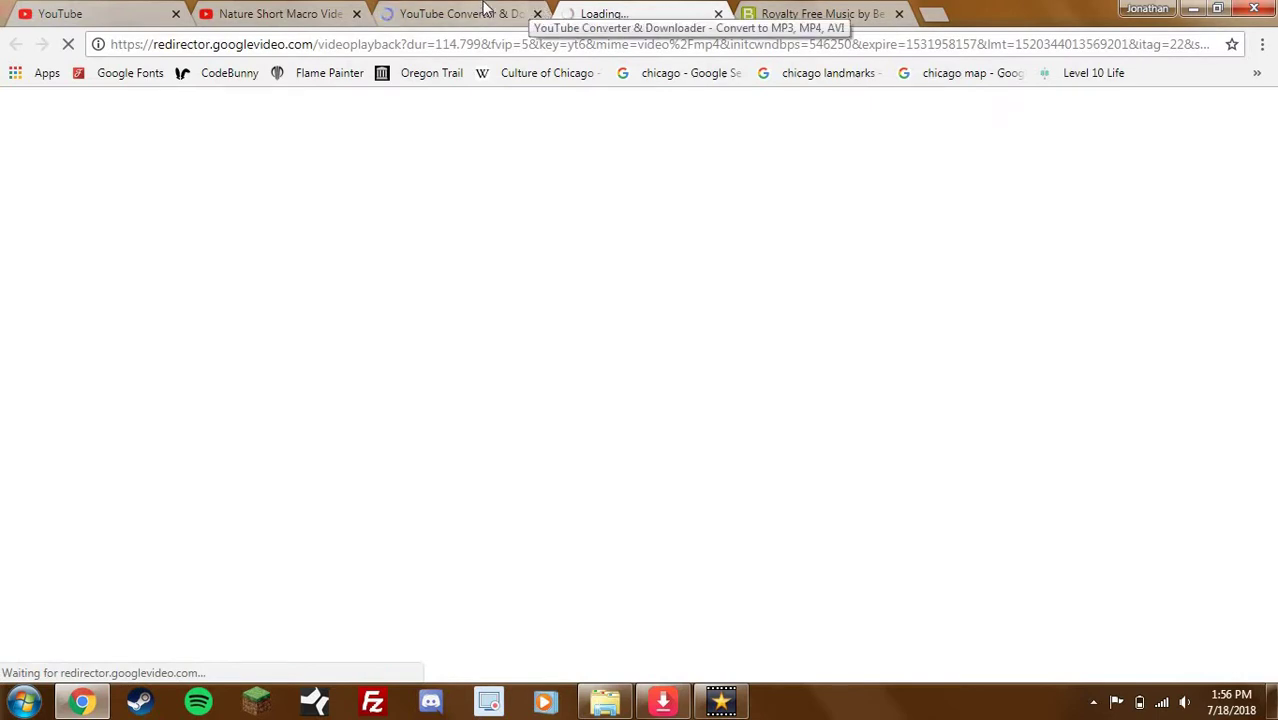
# Return to the onlinevideoconverter.com page and set the output format to .mp4
pyautogui.click(485, 10)
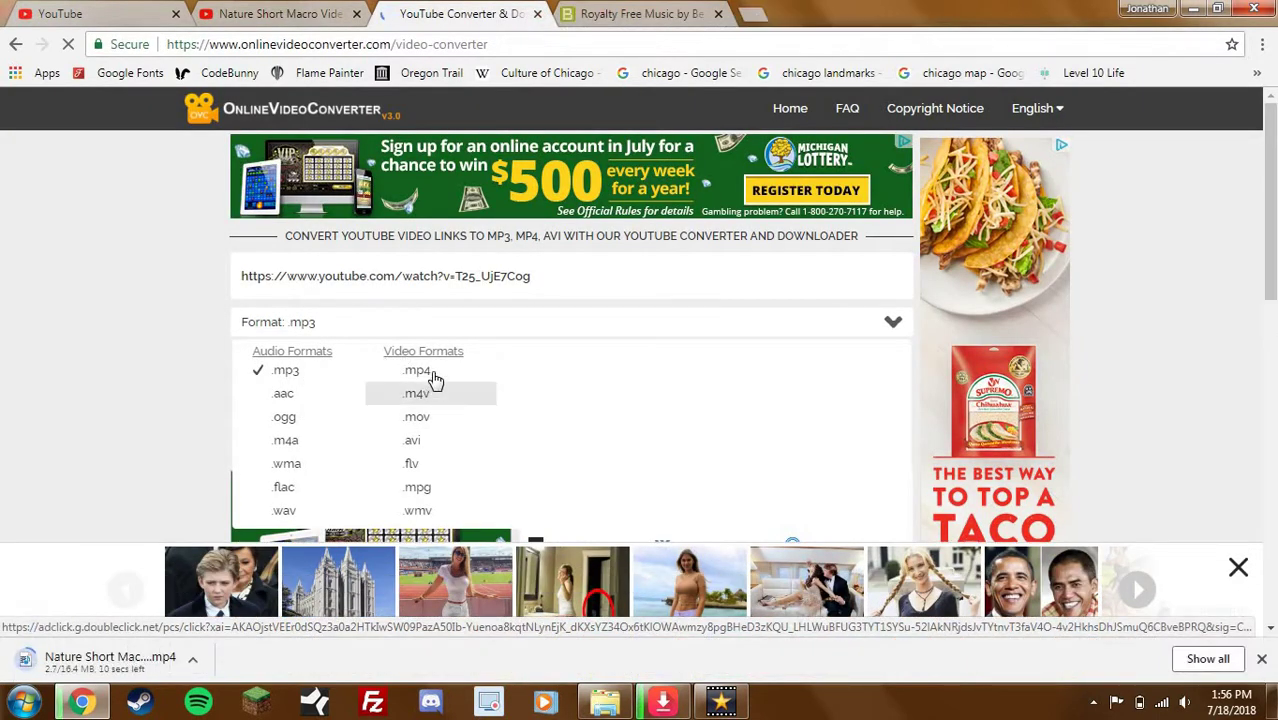
pyautogui.click(433, 372)
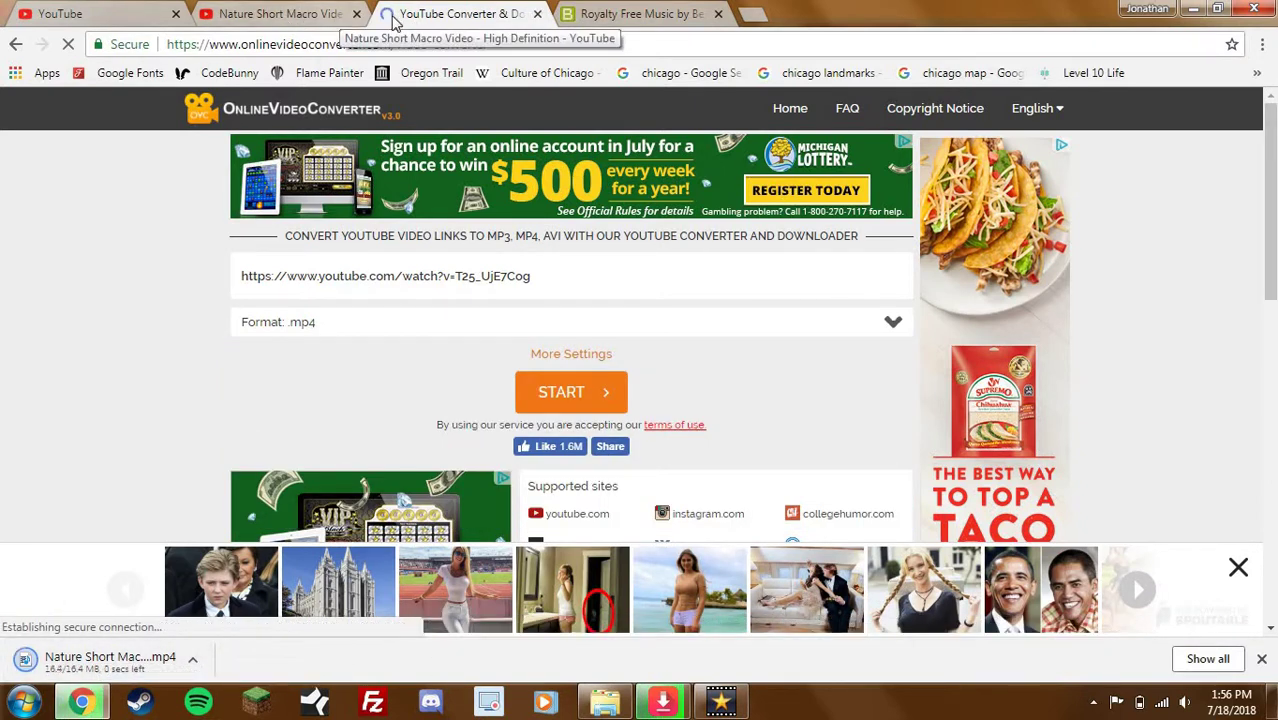
# Browse the royalty-free music on bensound.com and play a short preview of the Ukulele track
pyautogui.click(612, 14)
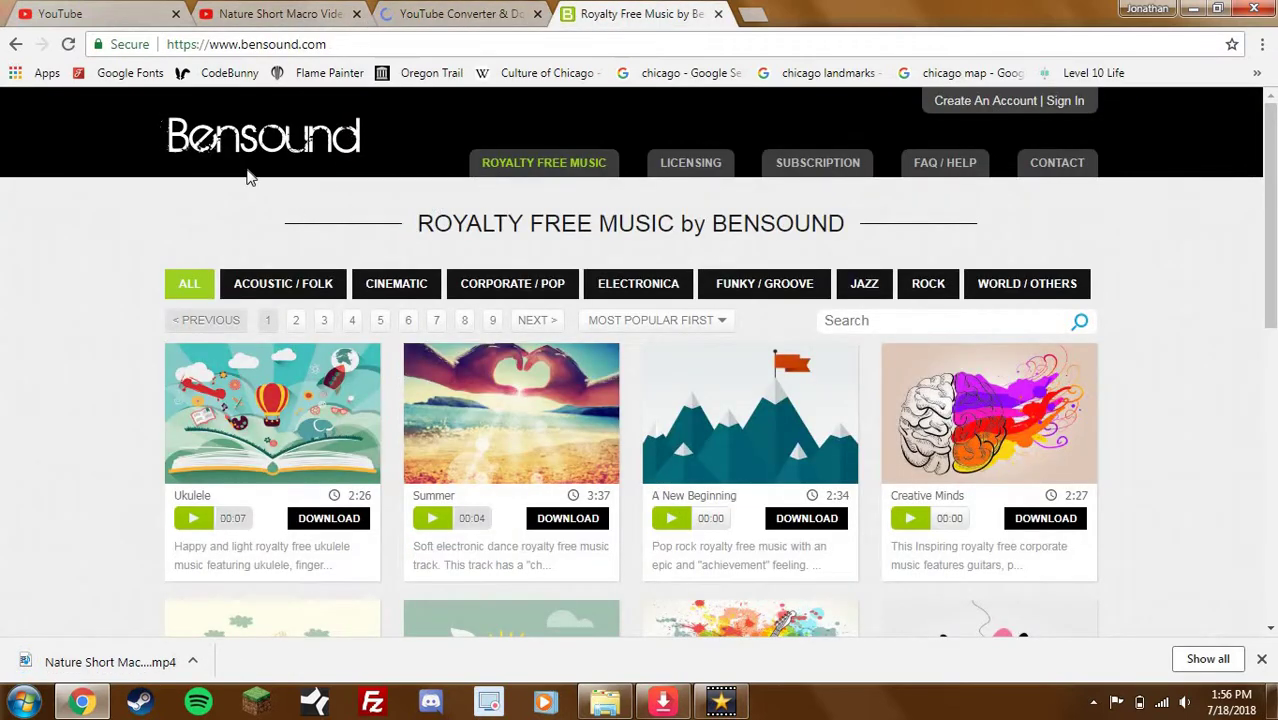
pyautogui.scroll(-1, 342, 185)
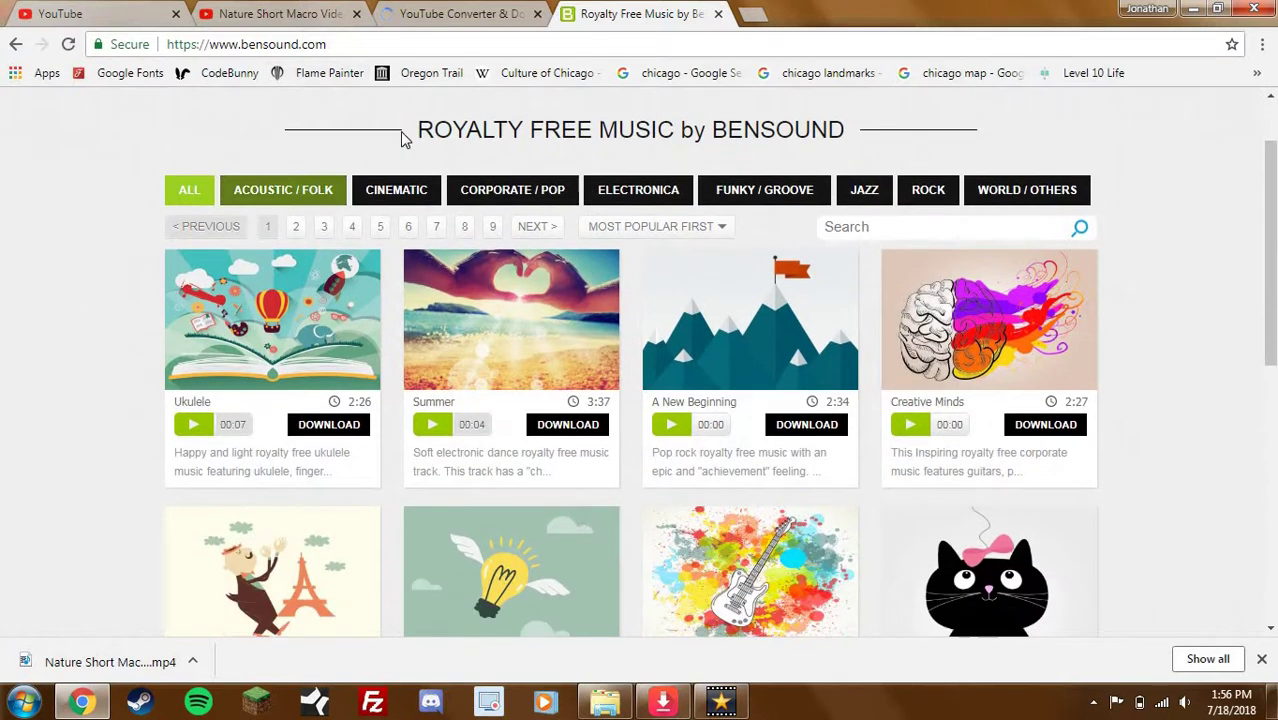
pyautogui.scroll(-10, 557, 250)
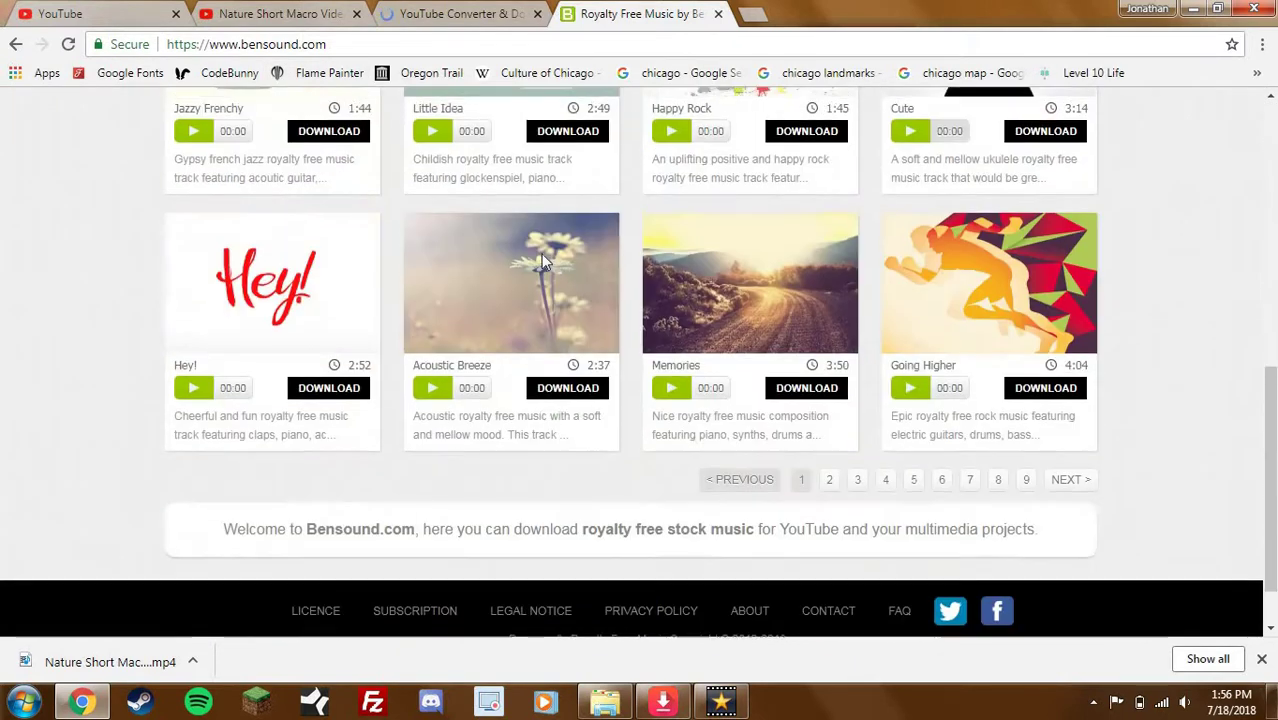
pyautogui.scroll(12, 541, 253)
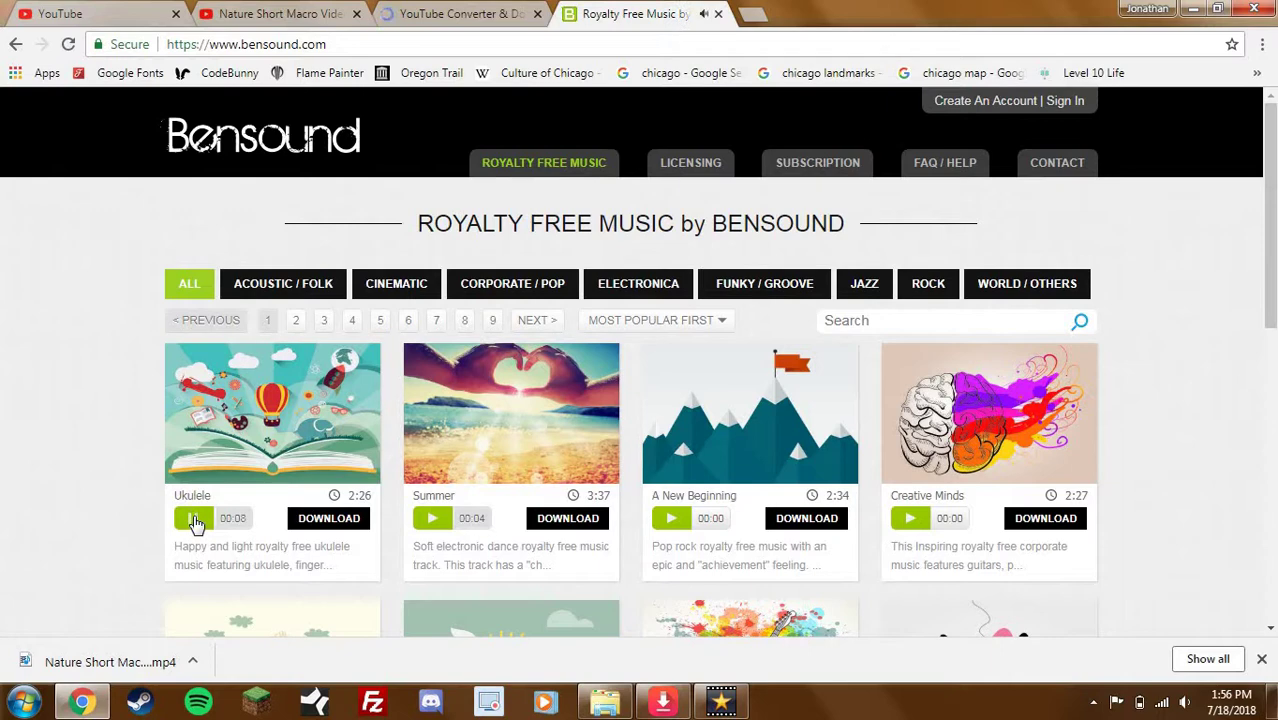
pyautogui.click(193, 520)
pyautogui.scroll(-5, 676, 385)
pyautogui.scroll(3, 241, 466)
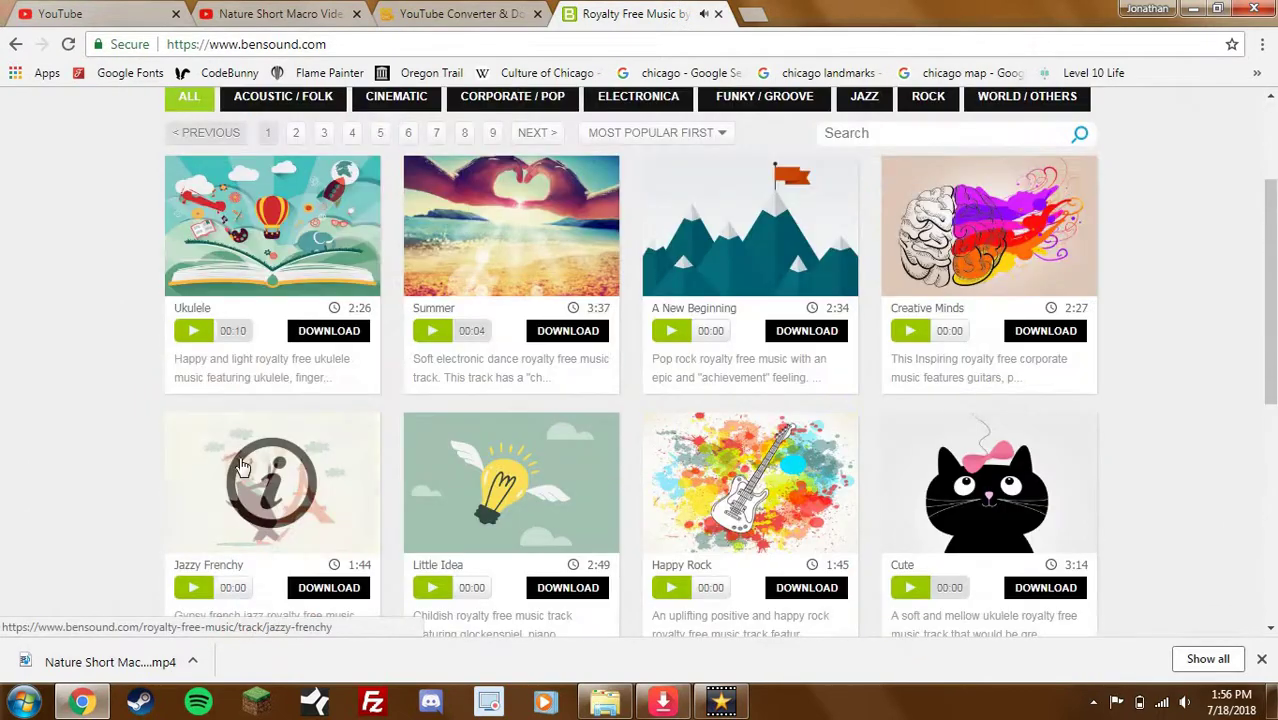
# Read the free license terms and the example credit line for the Ukulele track, and close the license dialog
pyautogui.click(333, 340)
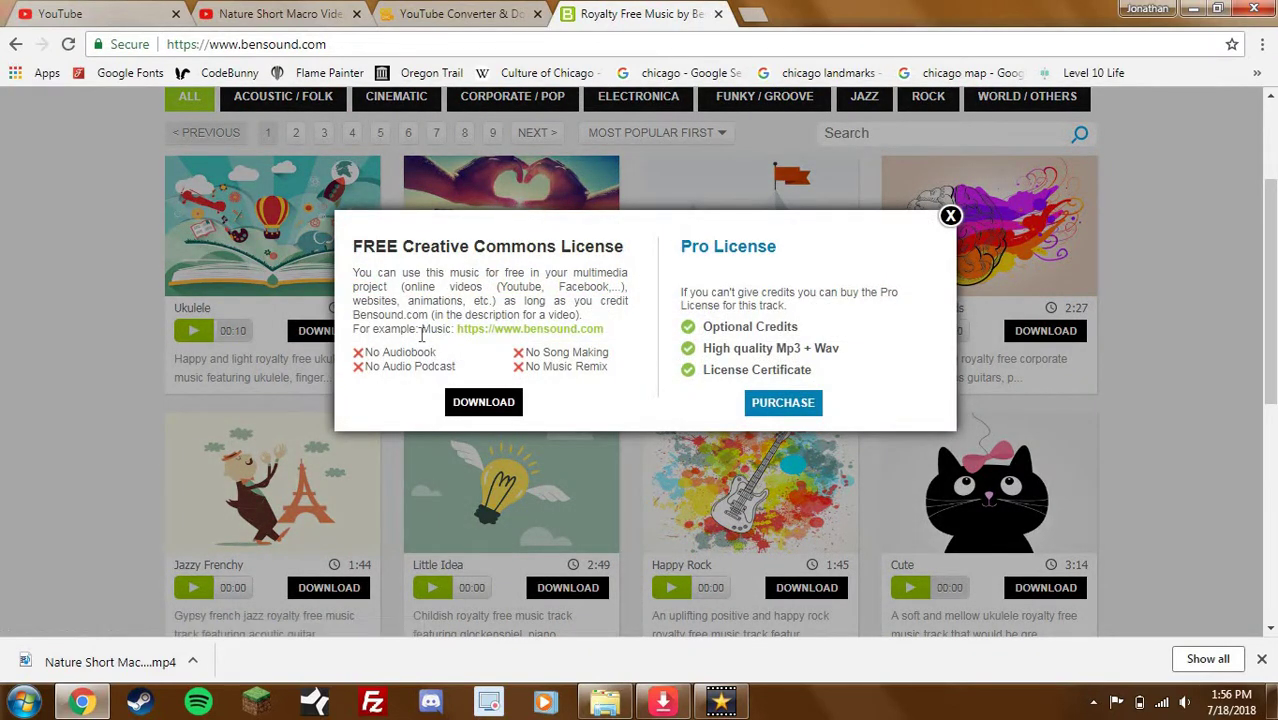
pyautogui.moveTo(421, 333); pyautogui.dragTo(622, 340)
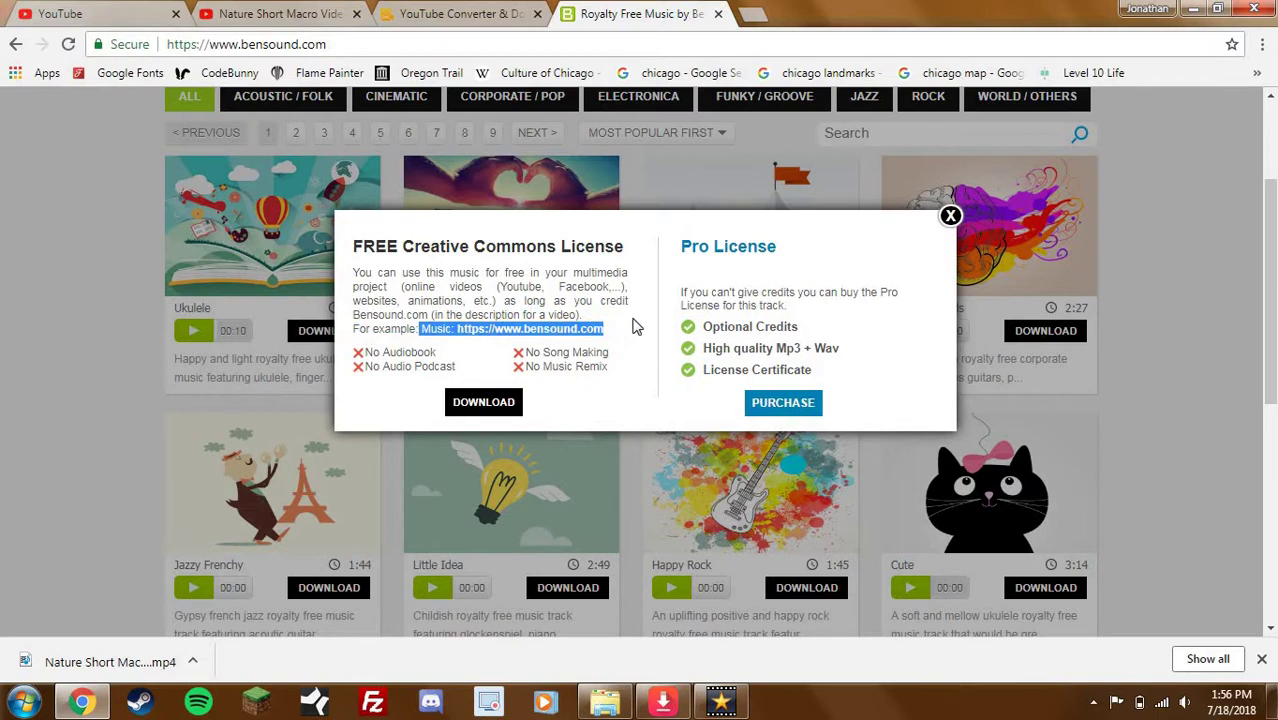
pyautogui.click(580, 286)
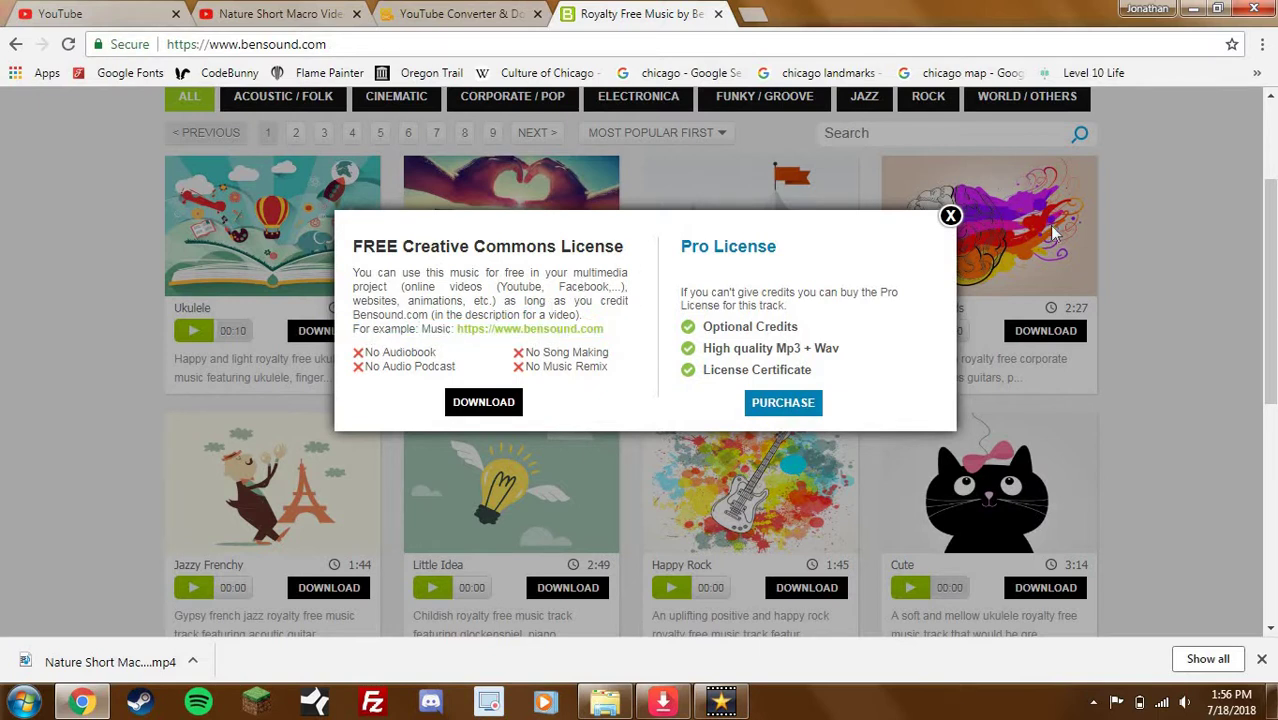
pyautogui.click(951, 216)
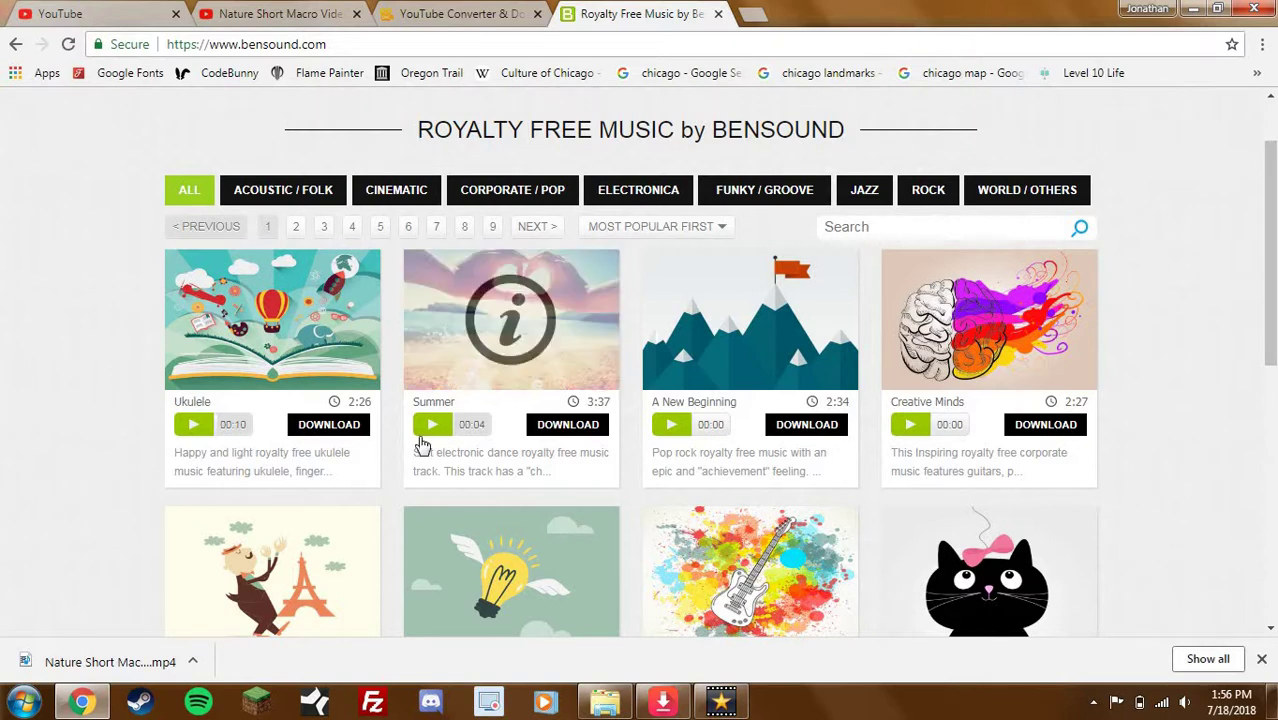
# Download the Ukulele track under the free Creative Commons license, and dismiss the license dialog and the browser's download bar
pyautogui.click(358, 428)
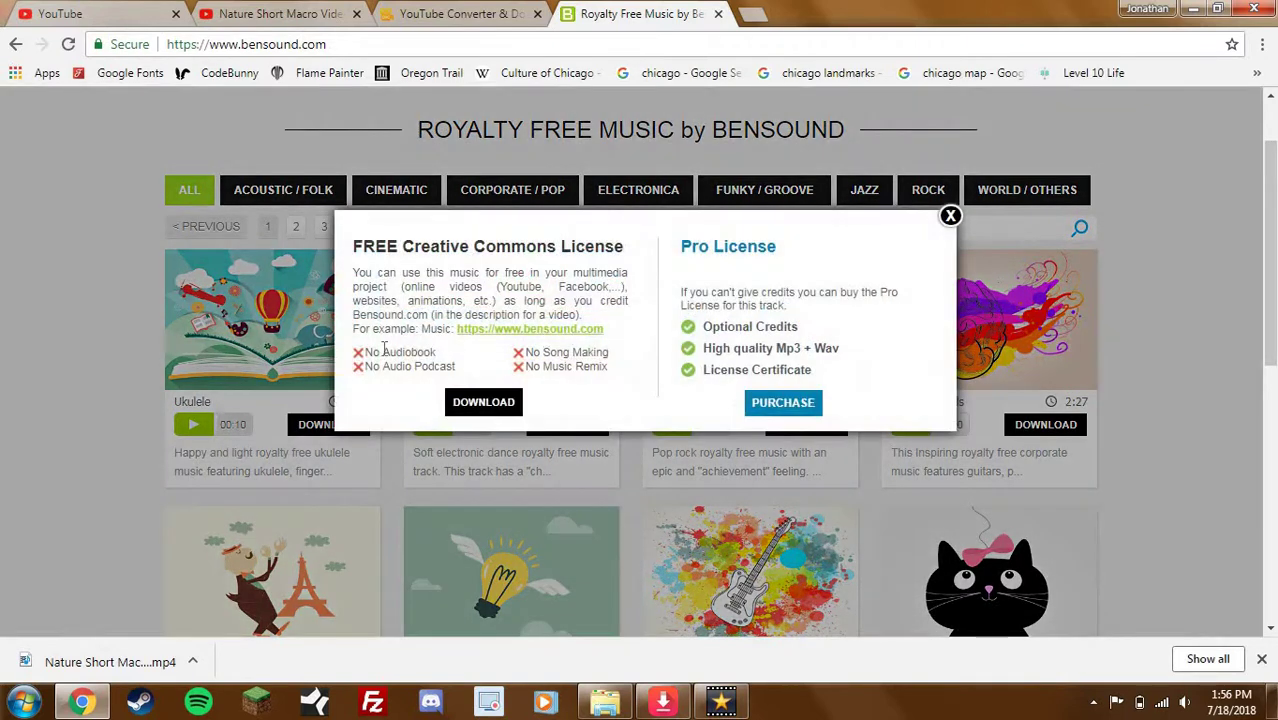
pyautogui.click(498, 402)
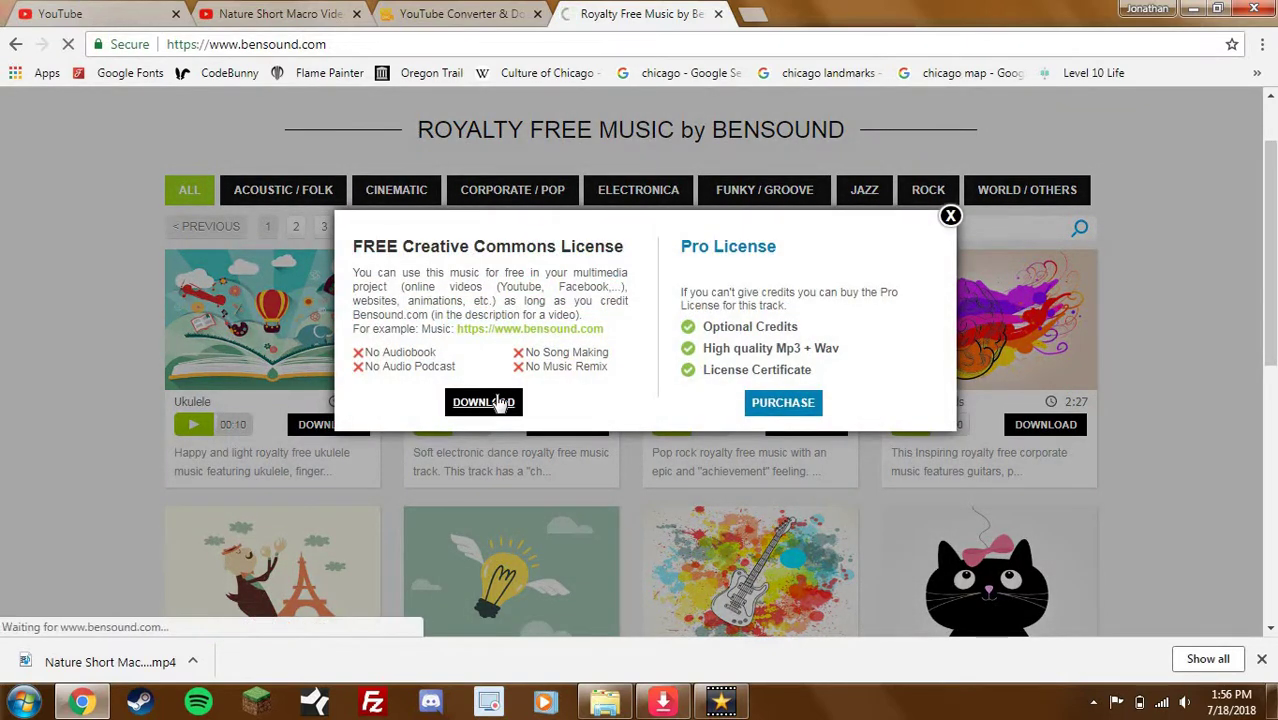
pyautogui.click(950, 216)
pyautogui.scroll(-2, 517, 338)
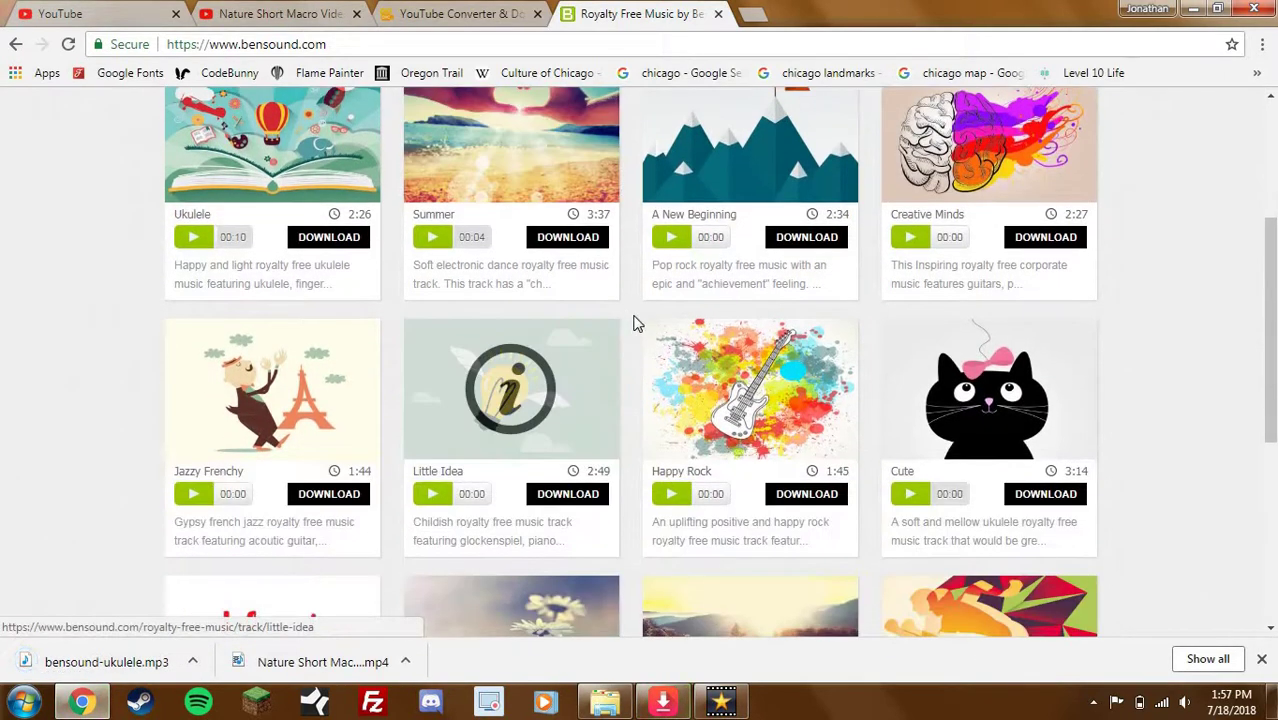
pyautogui.scroll(3, 633, 322)
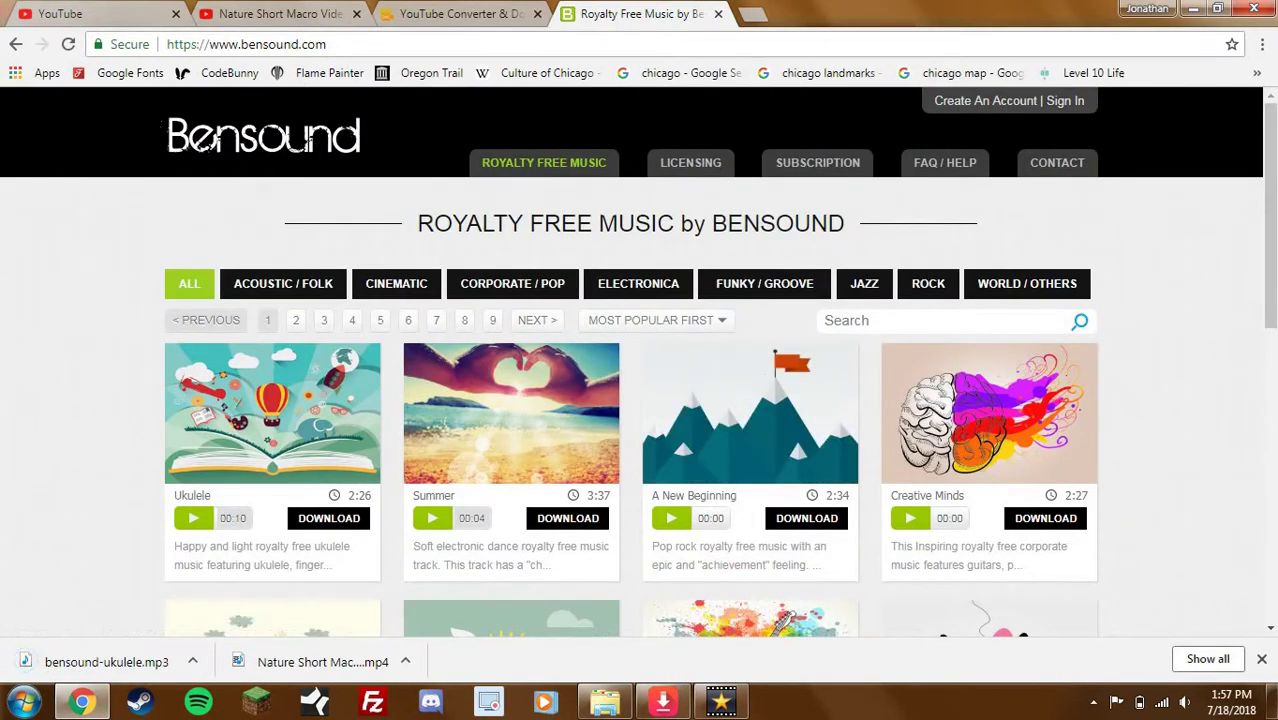
pyautogui.click(1262, 660)
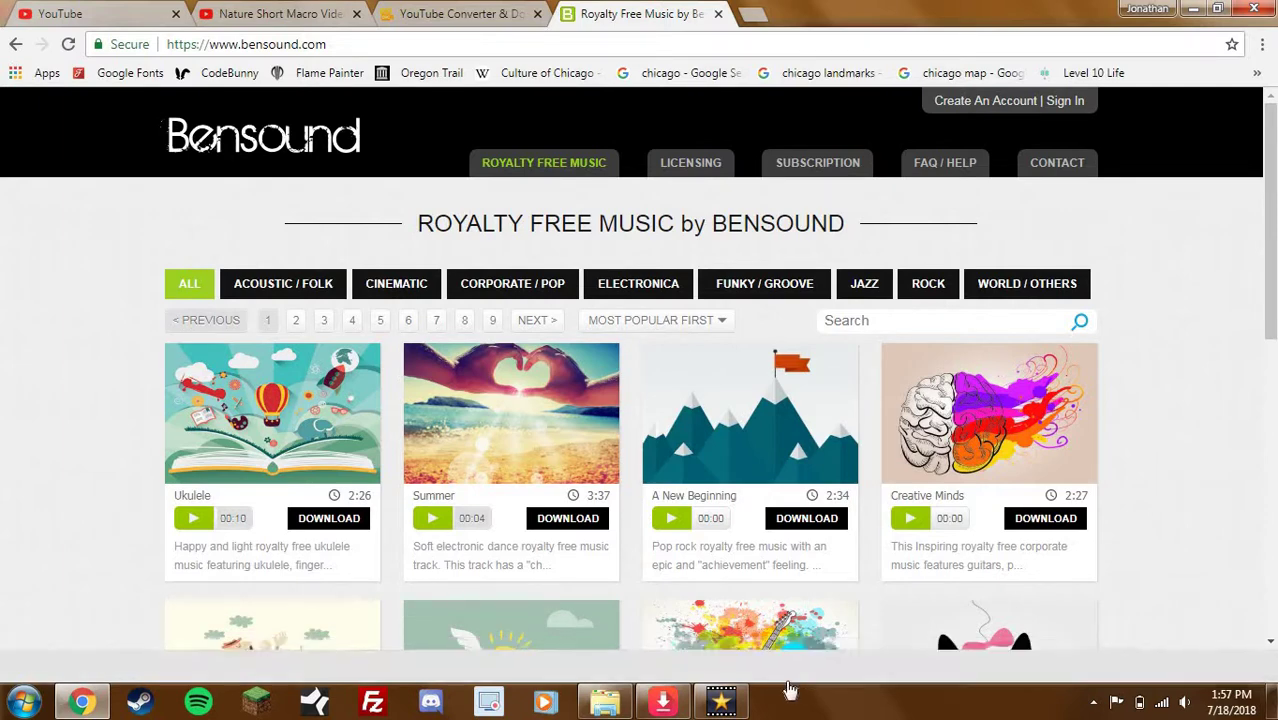
# Switch to VideoPad and import the Nature Short Macro Video and bensound-ukulele files from the Downloads folder, closing the folder window
pyautogui.click(724, 701)
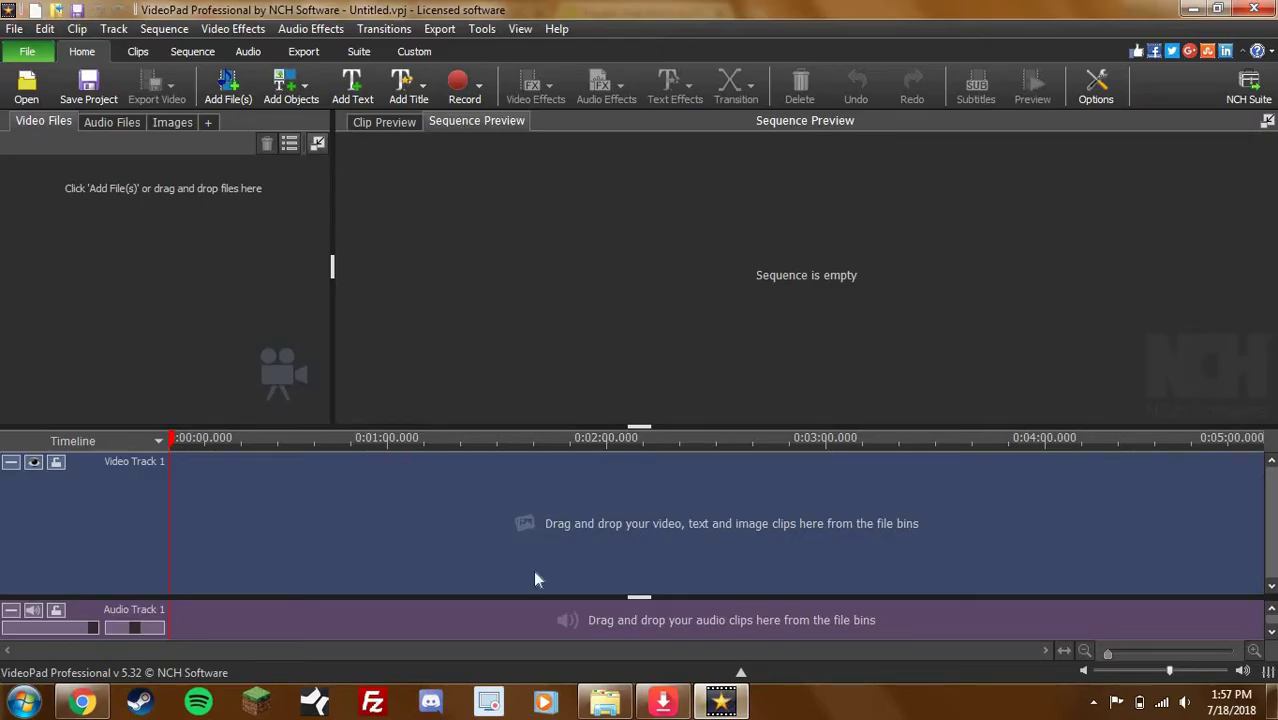
pyautogui.click(605, 703)
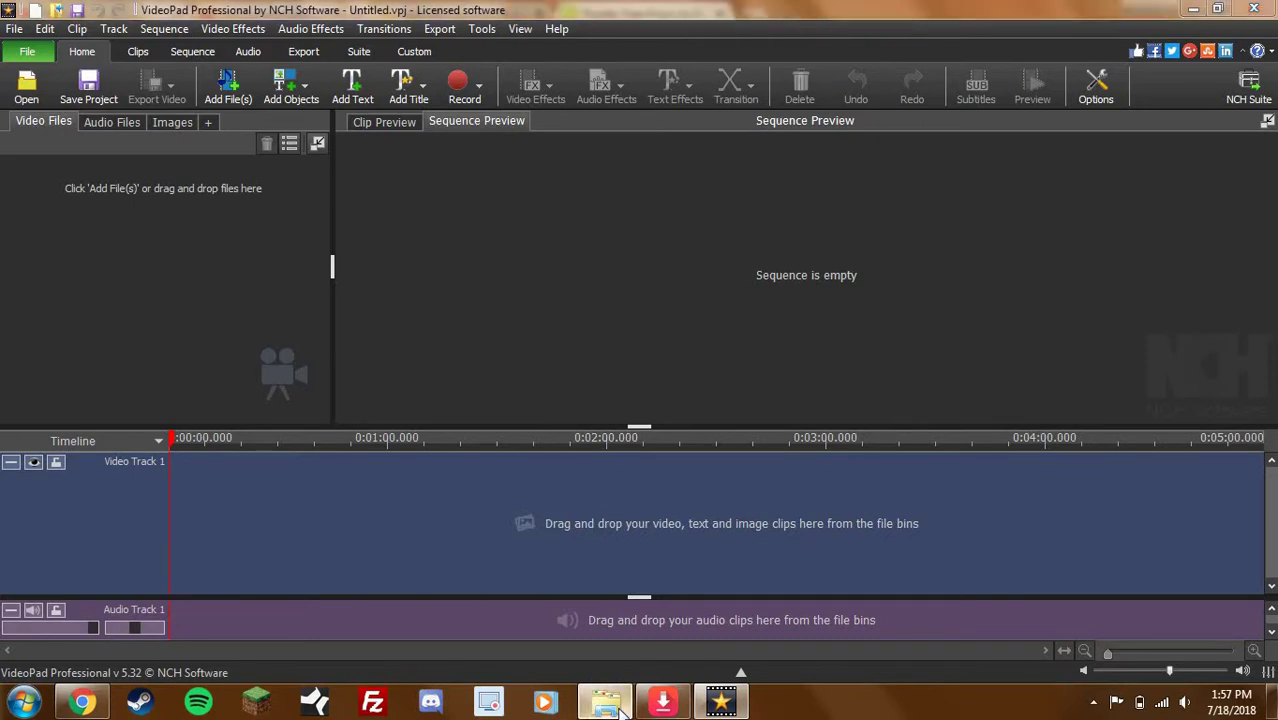
pyautogui.click(317, 168)
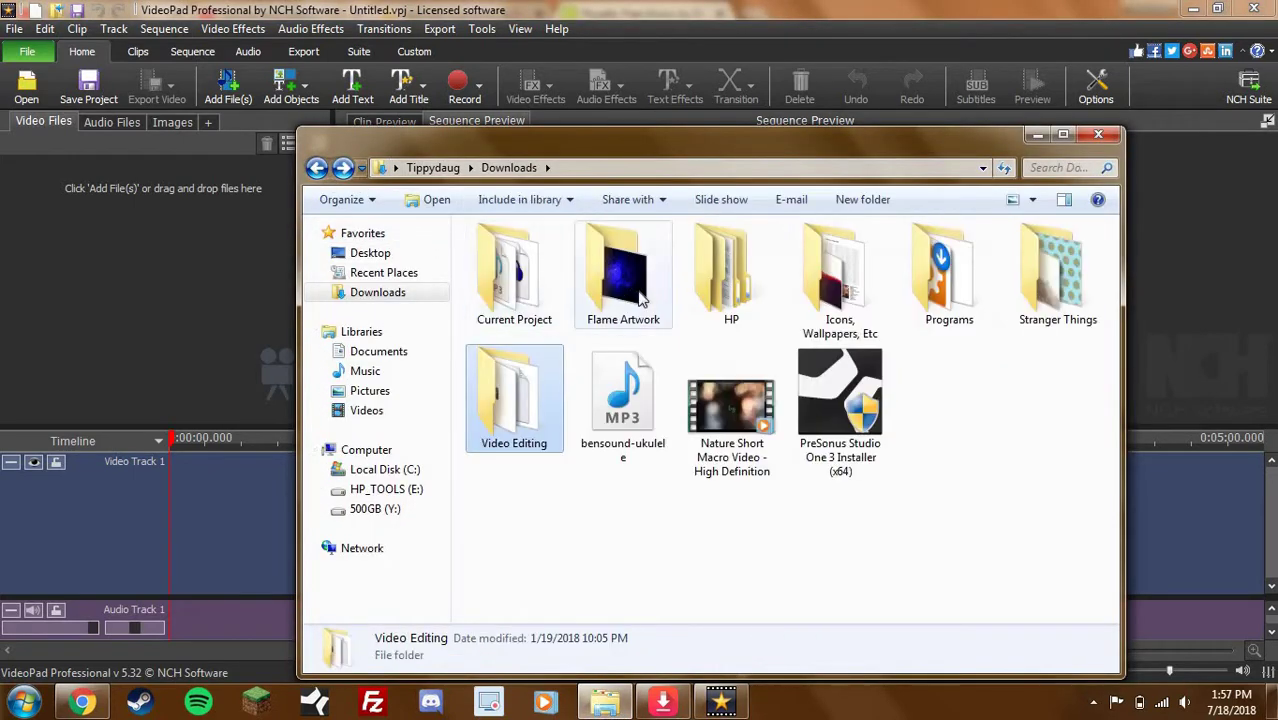
pyautogui.moveTo(732, 410); pyautogui.dragTo(125, 228)
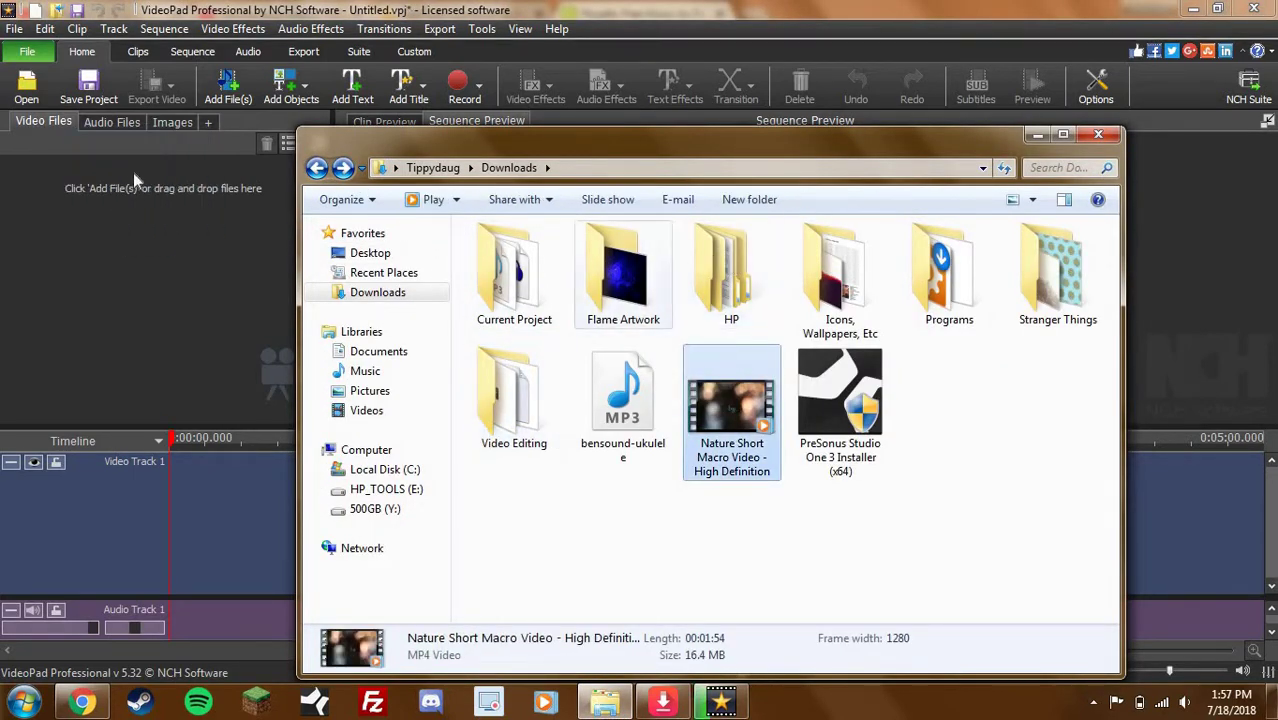
pyautogui.moveTo(622, 398); pyautogui.dragTo(203, 195)
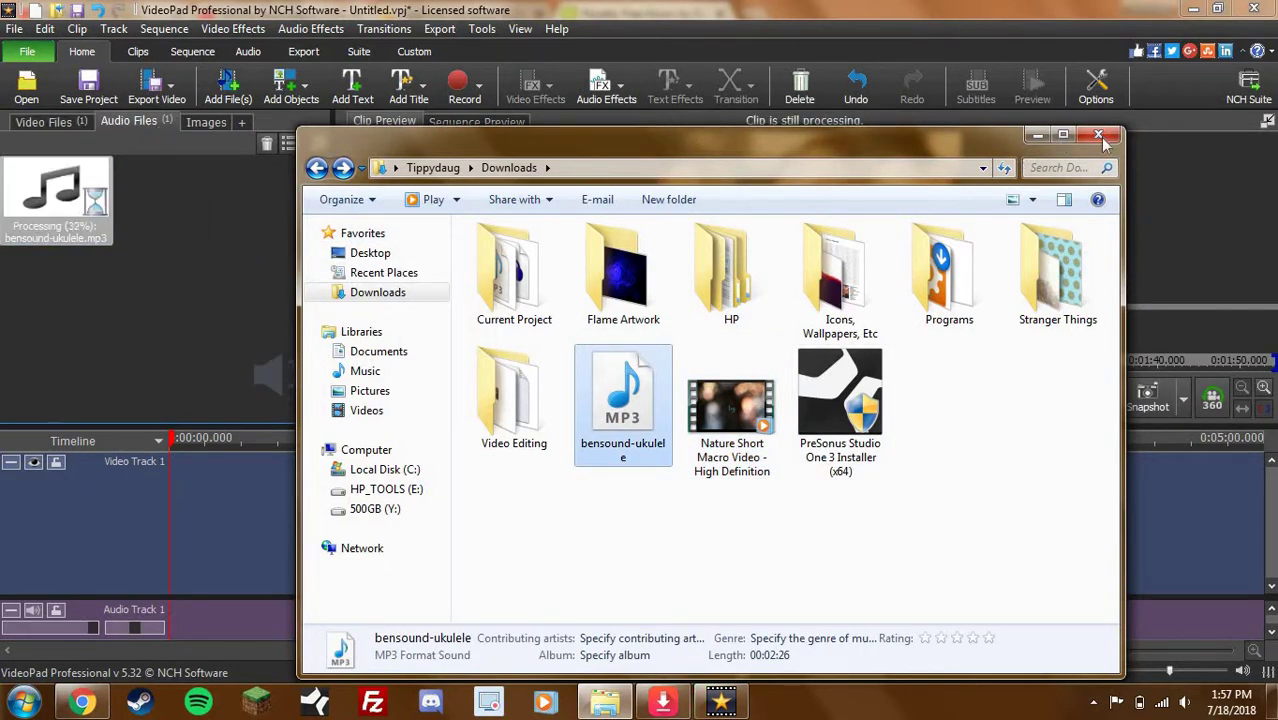
pyautogui.click(1098, 135)
# Place the Nature Short Macro Video at the start of Video Track 1 and show the imported audio files
pyautogui.click(62, 122)
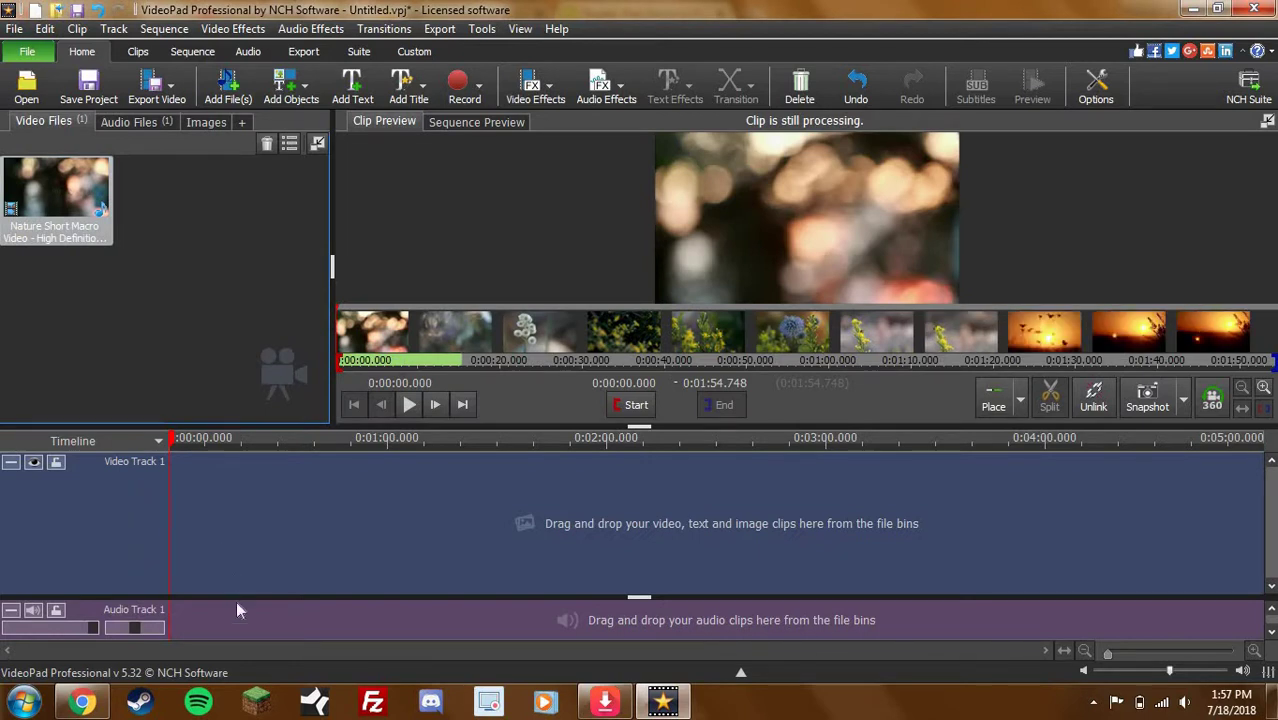
pyautogui.moveTo(58, 195); pyautogui.dragTo(236, 502)
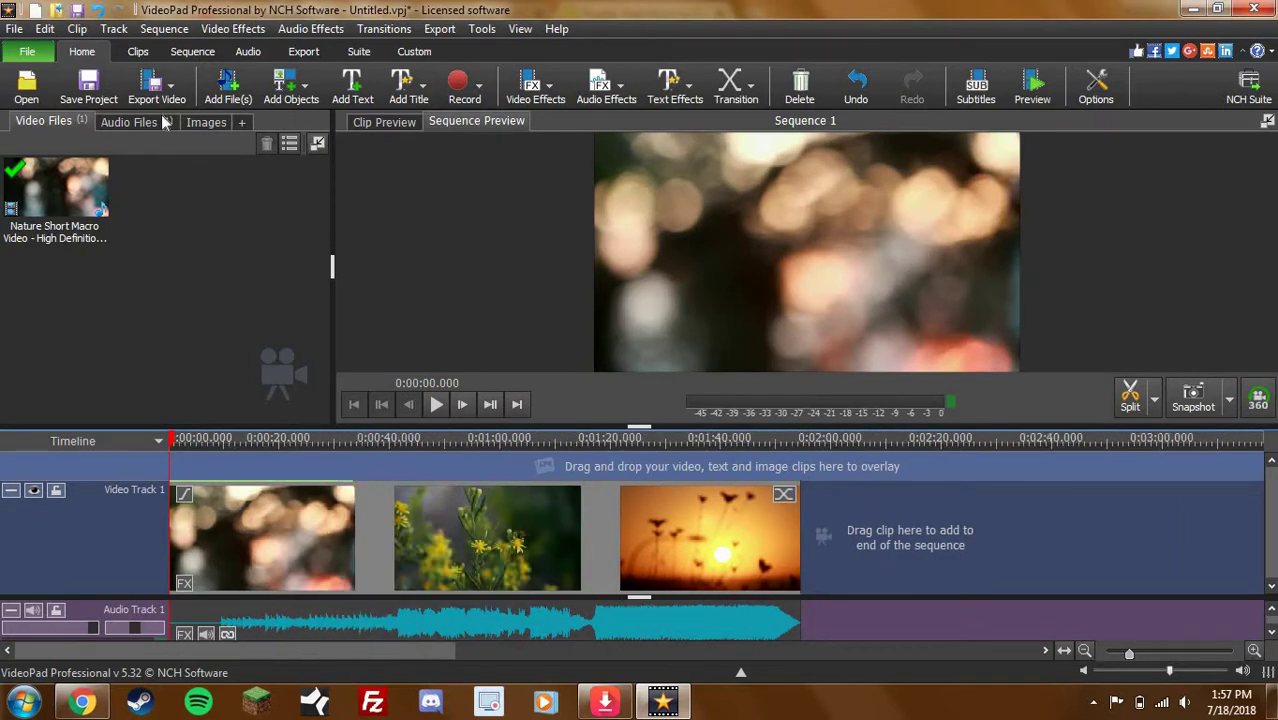
pyautogui.click(130, 121)
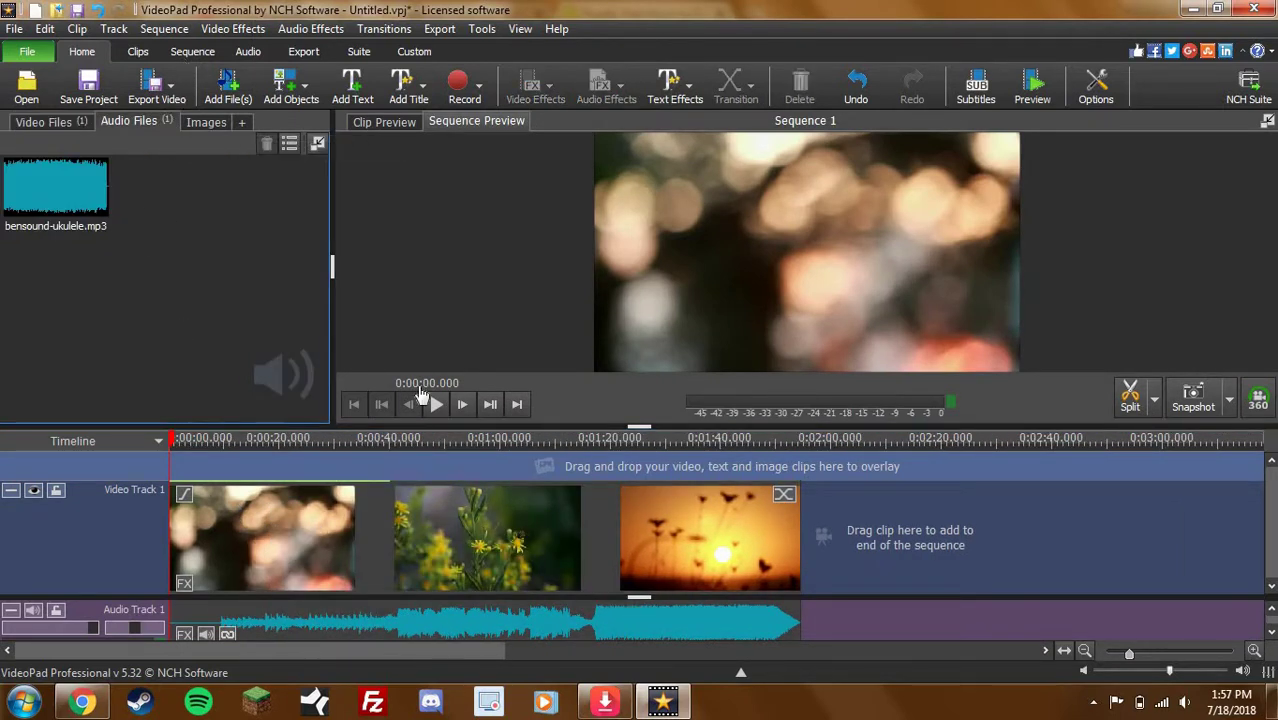
# Unlink the nature clip's audio from its video and shift it about 46 seconds later on Audio Track 1
pyautogui.rightClick(449, 616)
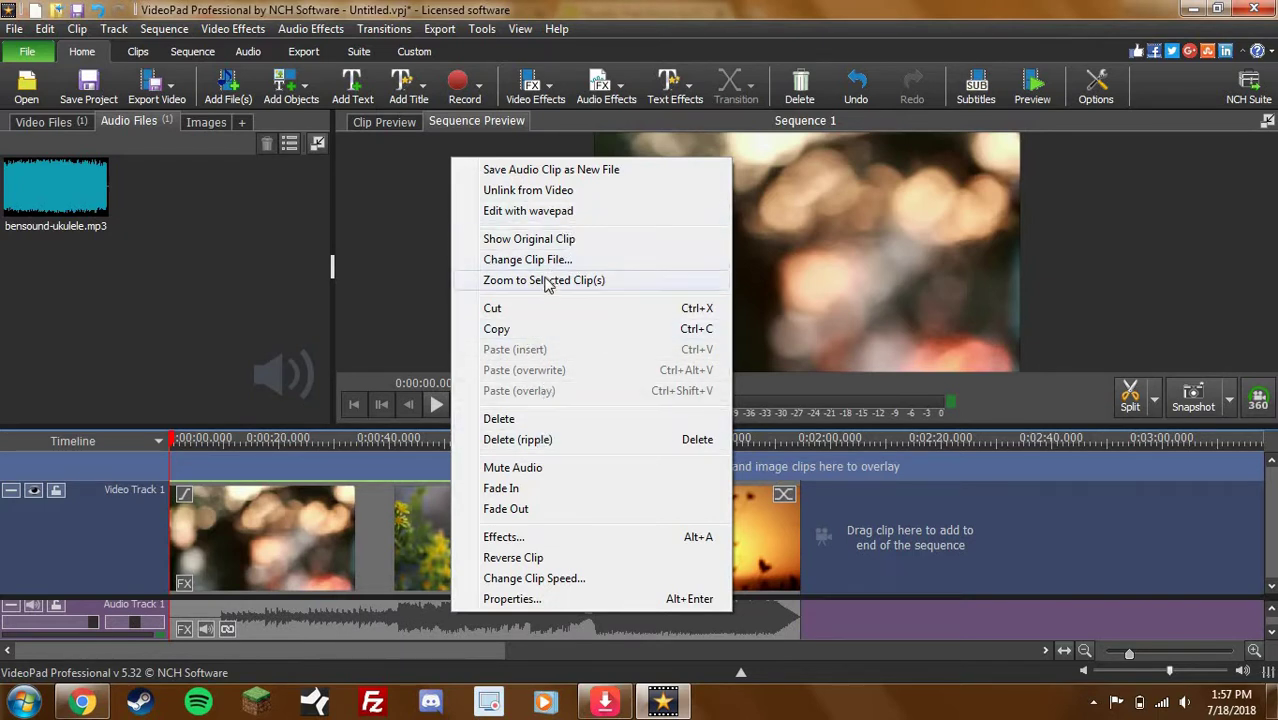
pyautogui.click(557, 192)
pyautogui.moveTo(565, 620); pyautogui.dragTo(820, 624)
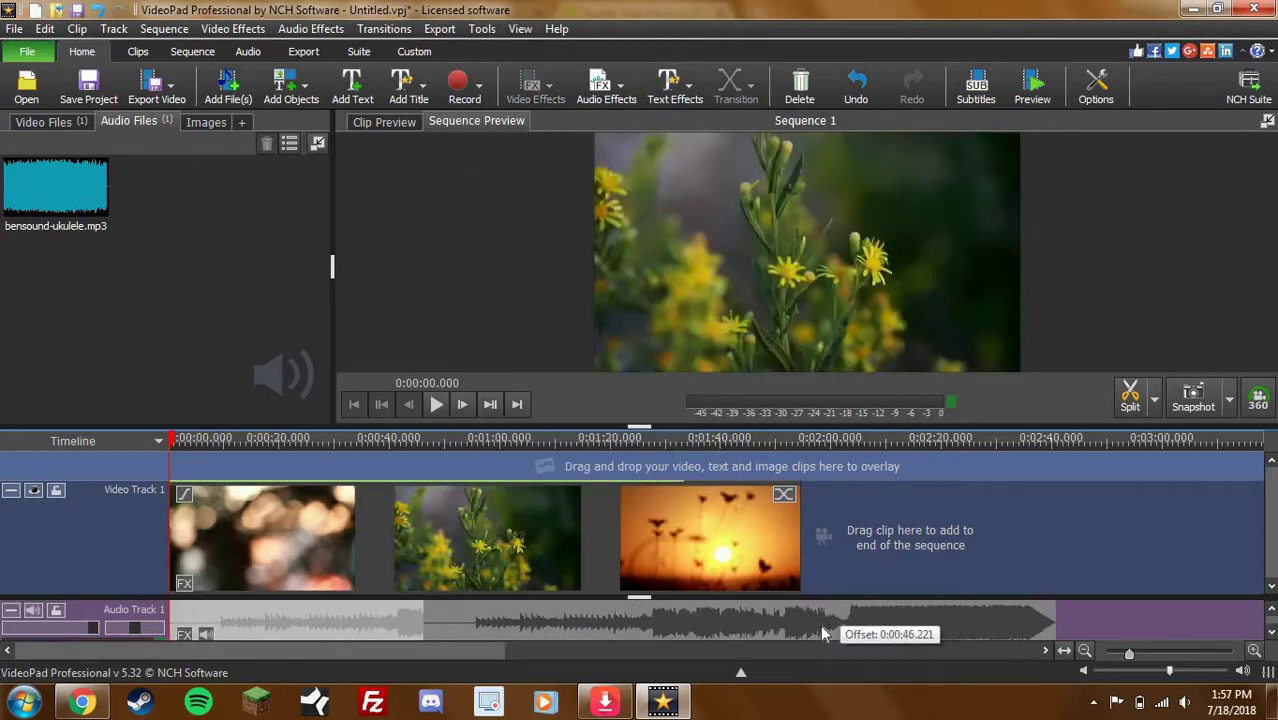
# Try deleting the shifted nature audio clip, and undo both the deletion and the clip's shift on Audio Track 1
pyautogui.rightClick(820, 624)
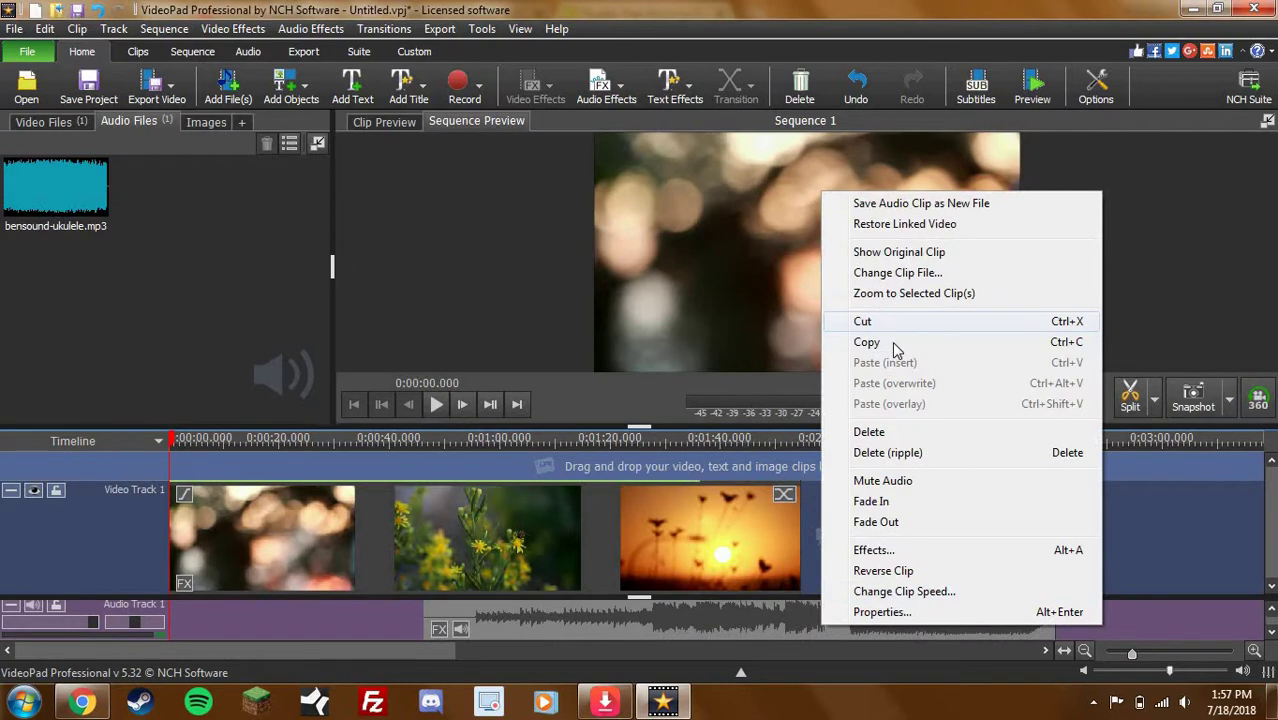
pyautogui.click(893, 431)
pyautogui.hotkey('ctrl', 'z')
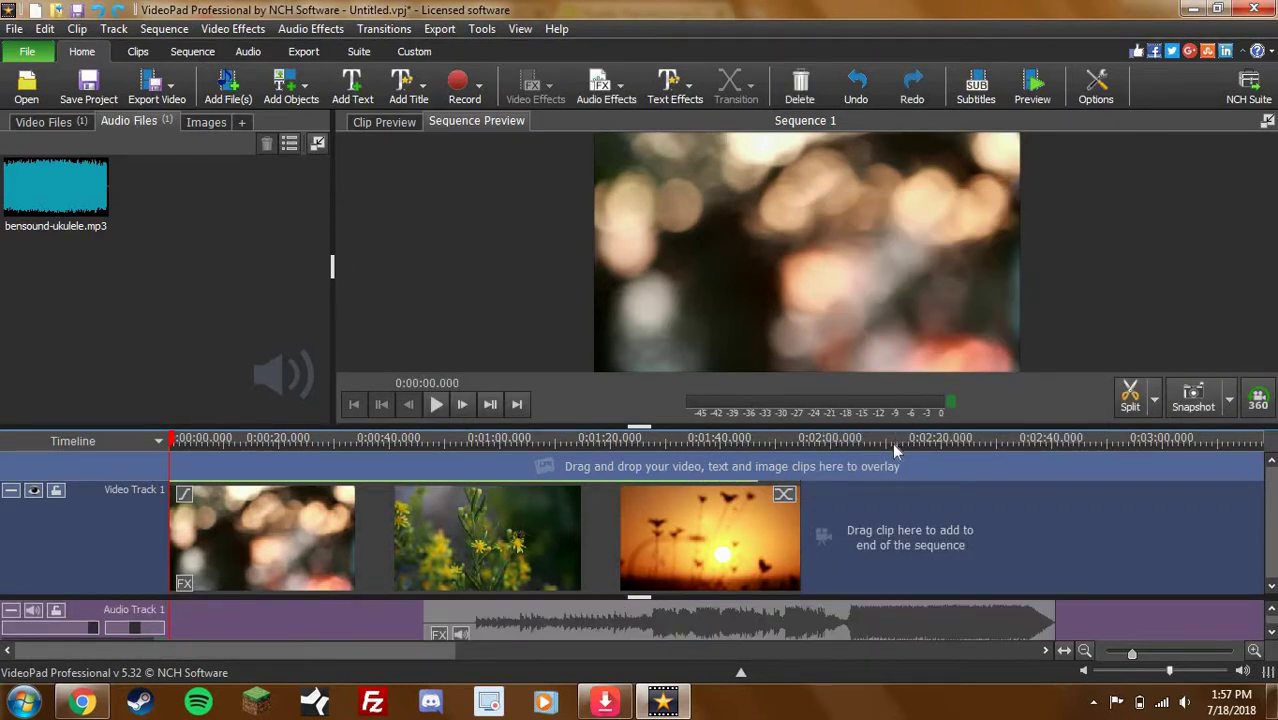
pyautogui.hotkey('ctrl', 'z')
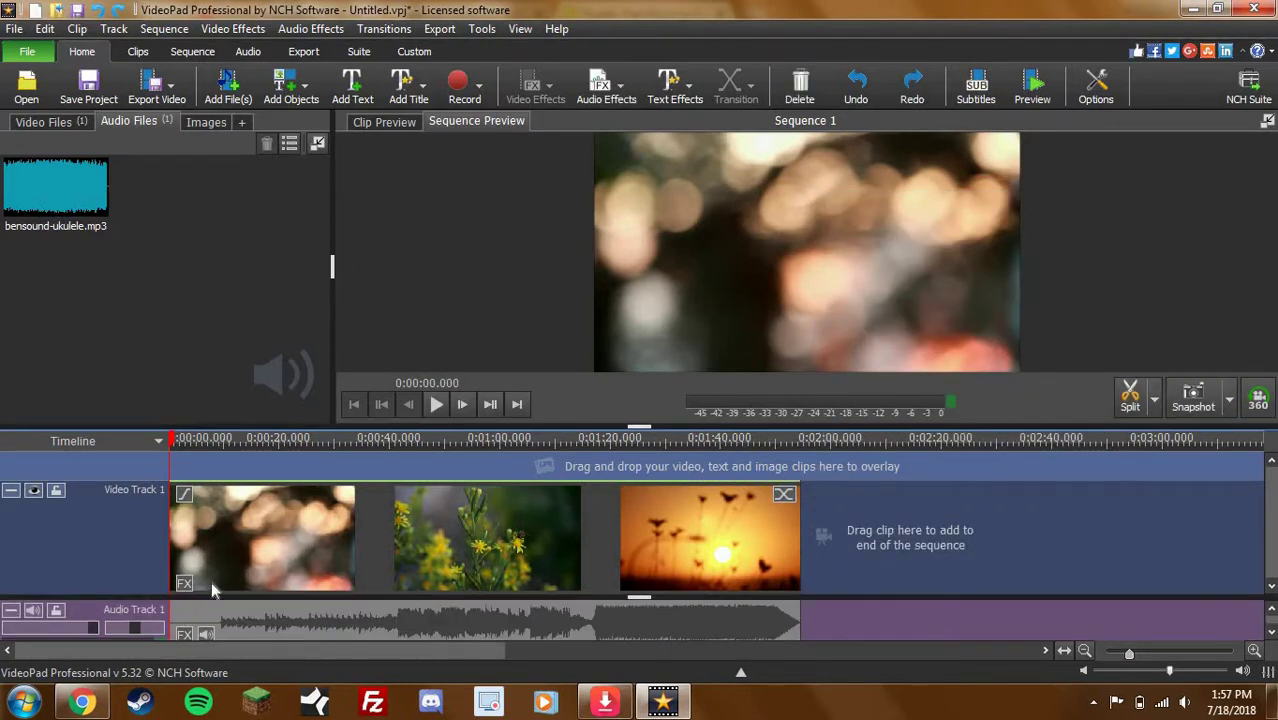
# Try inserting the bensound-ukulele track on Audio Track 1 about 10 seconds into the nature clip, and undo the insertion
pyautogui.scroll(-2, 240, 588)
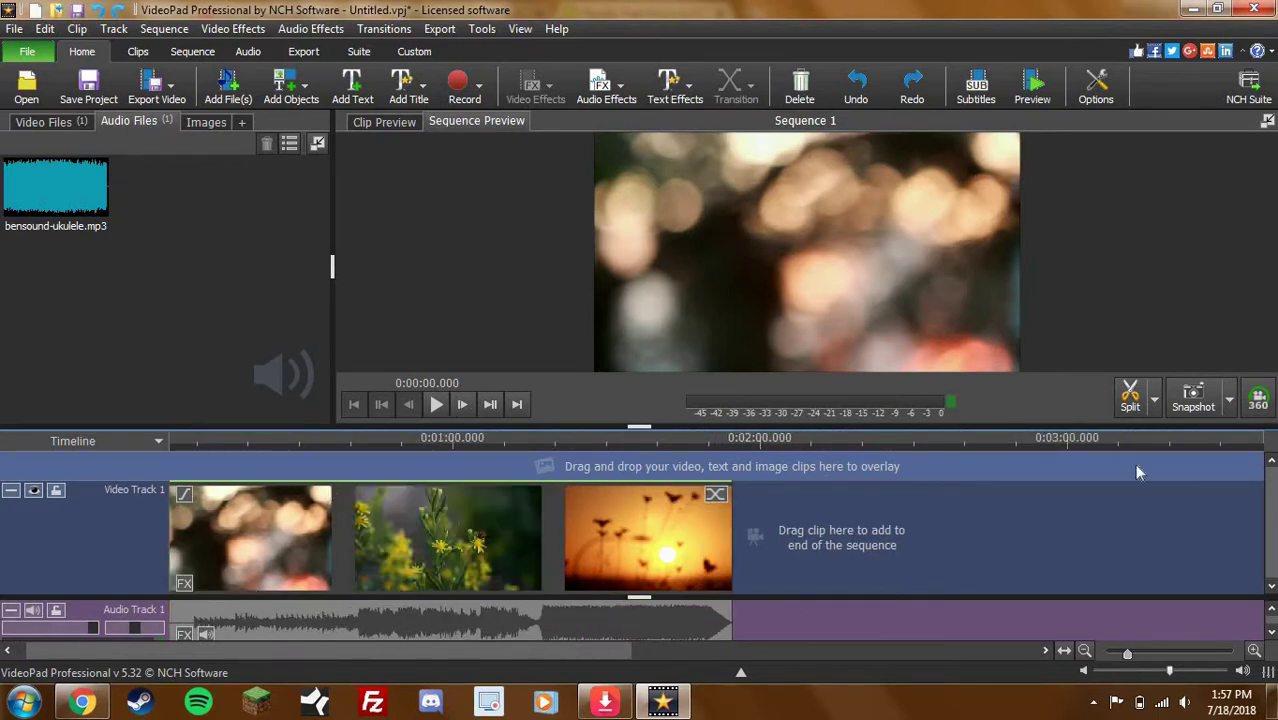
pyautogui.click(1272, 634)
pyautogui.moveTo(90, 185); pyautogui.dragTo(223, 633)
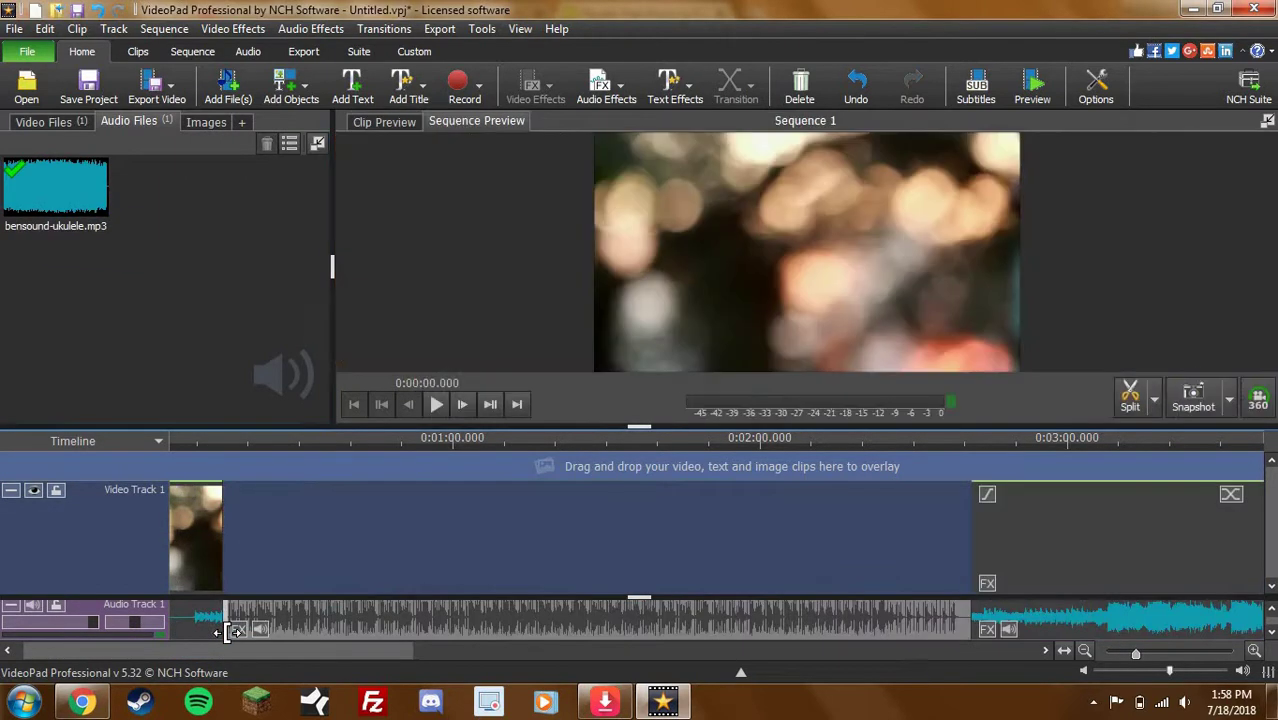
pyautogui.hotkey('ctrl', 'z')
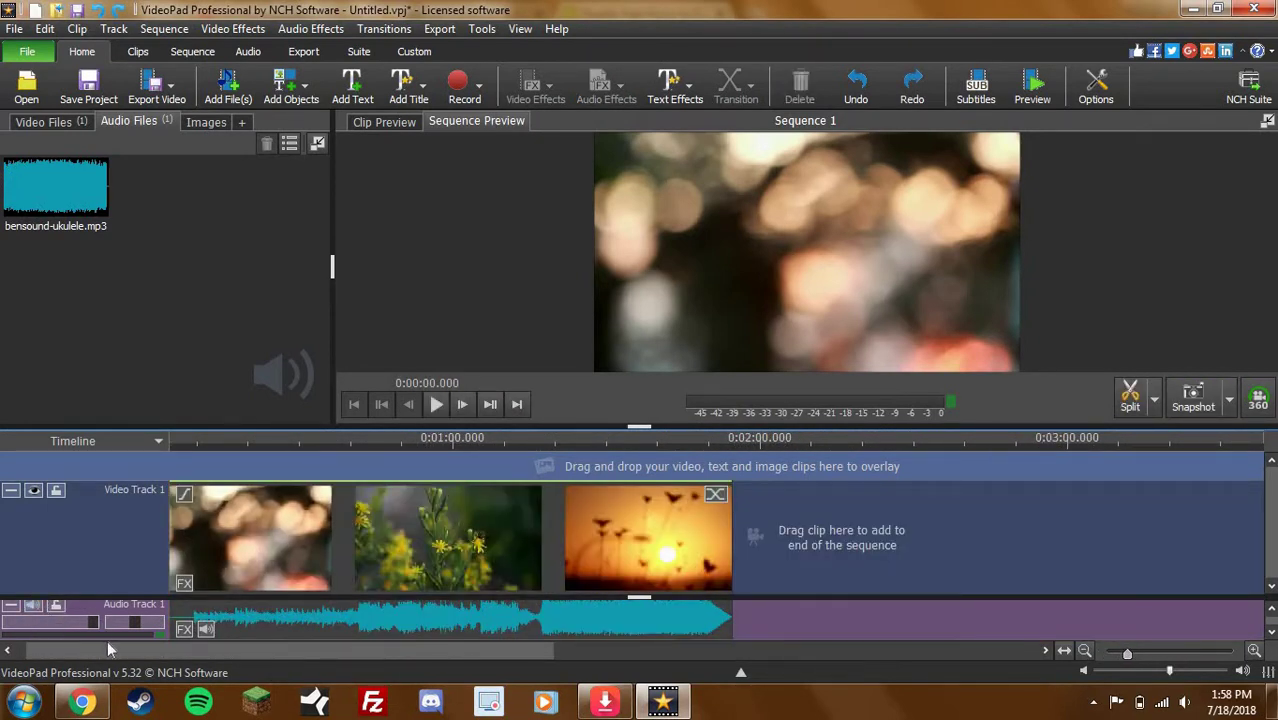
# Enlarge the audio track area, place bensound-ukulele on a new Audio Track 2 from the sequence start, and preview the opening seconds
pyautogui.moveTo(112, 643); pyautogui.dragTo(50, 644)
pyautogui.scroll(-2, 835, 608)
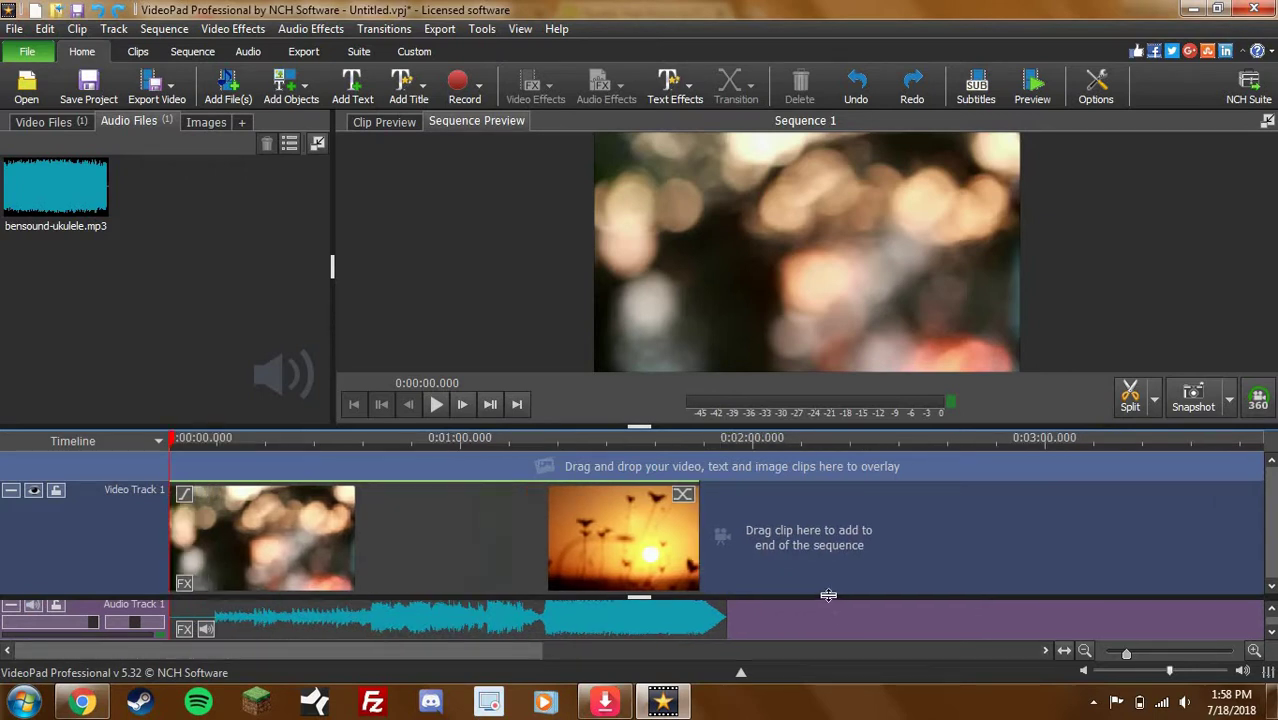
pyautogui.moveTo(823, 594); pyautogui.dragTo(817, 539)
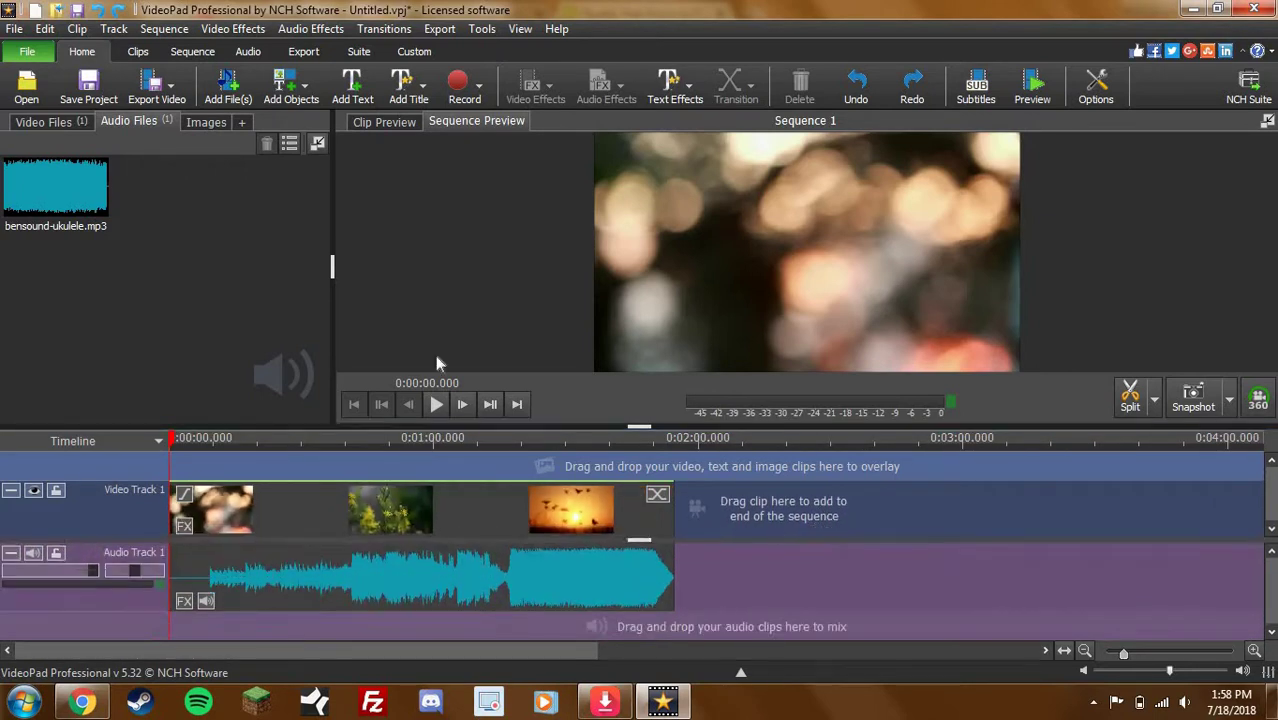
pyautogui.moveTo(55, 190); pyautogui.dragTo(487, 626)
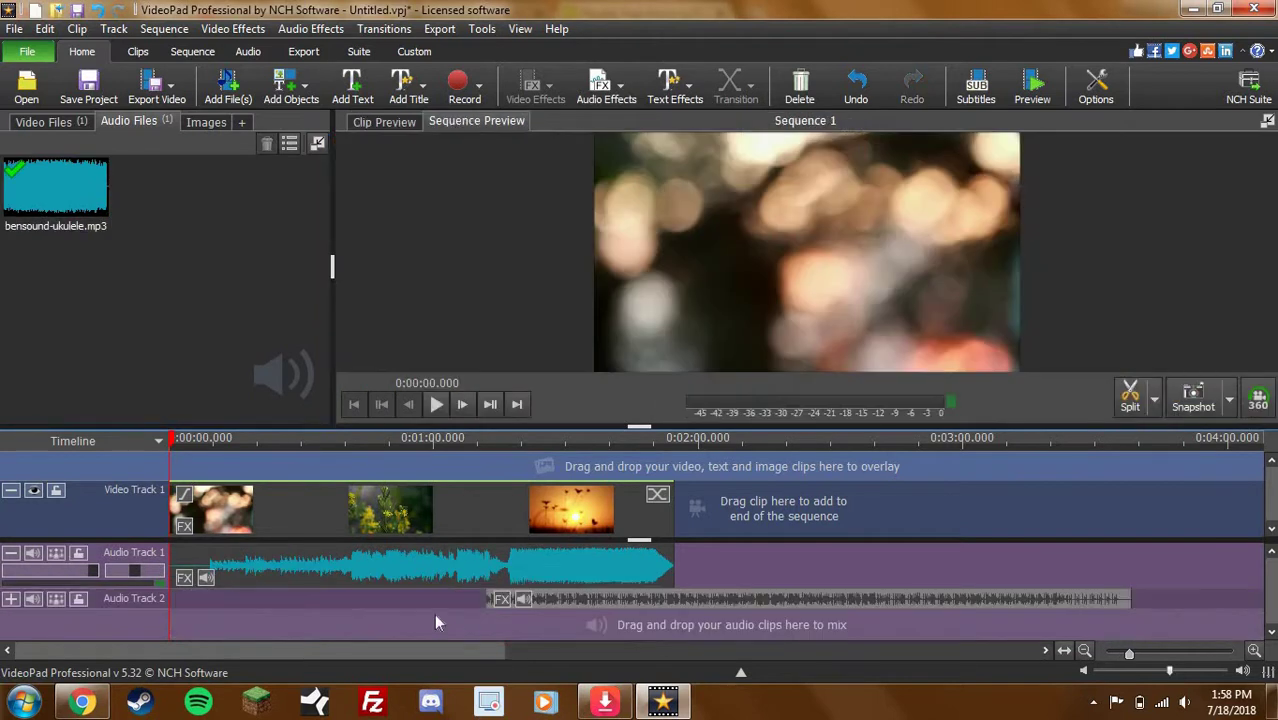
pyautogui.moveTo(565, 604); pyautogui.dragTo(240, 612)
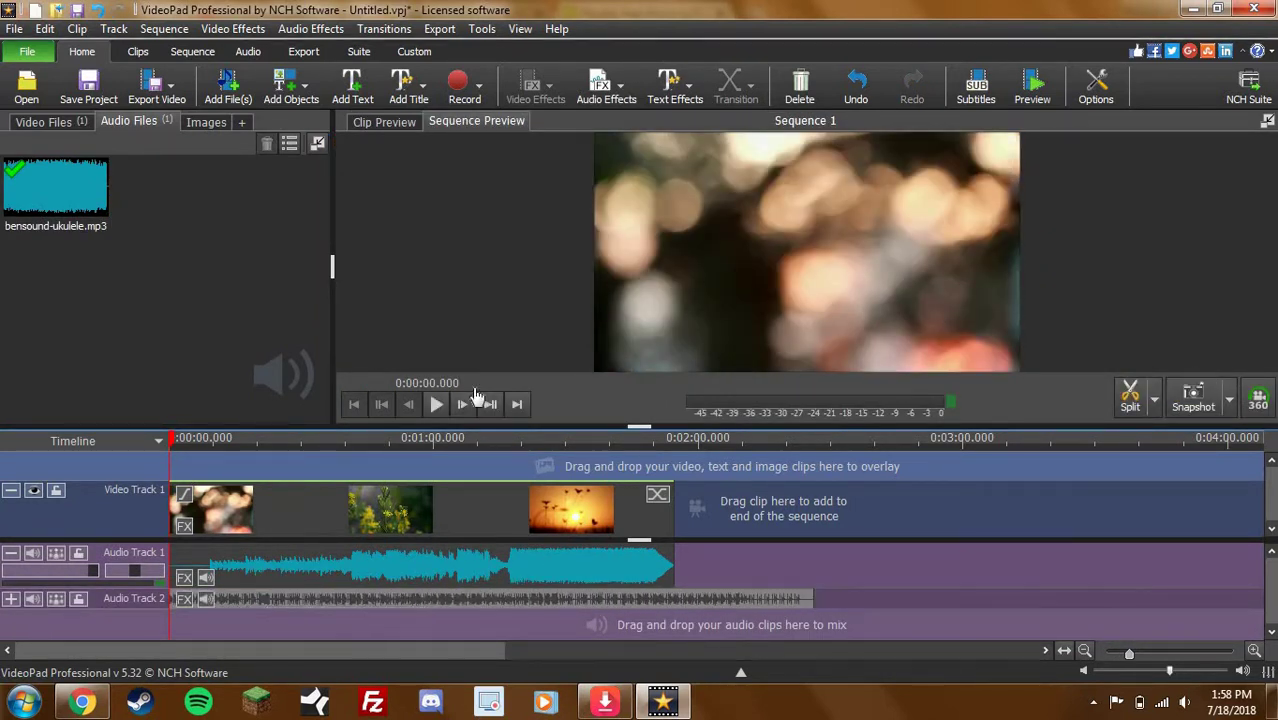
pyautogui.click(439, 403)
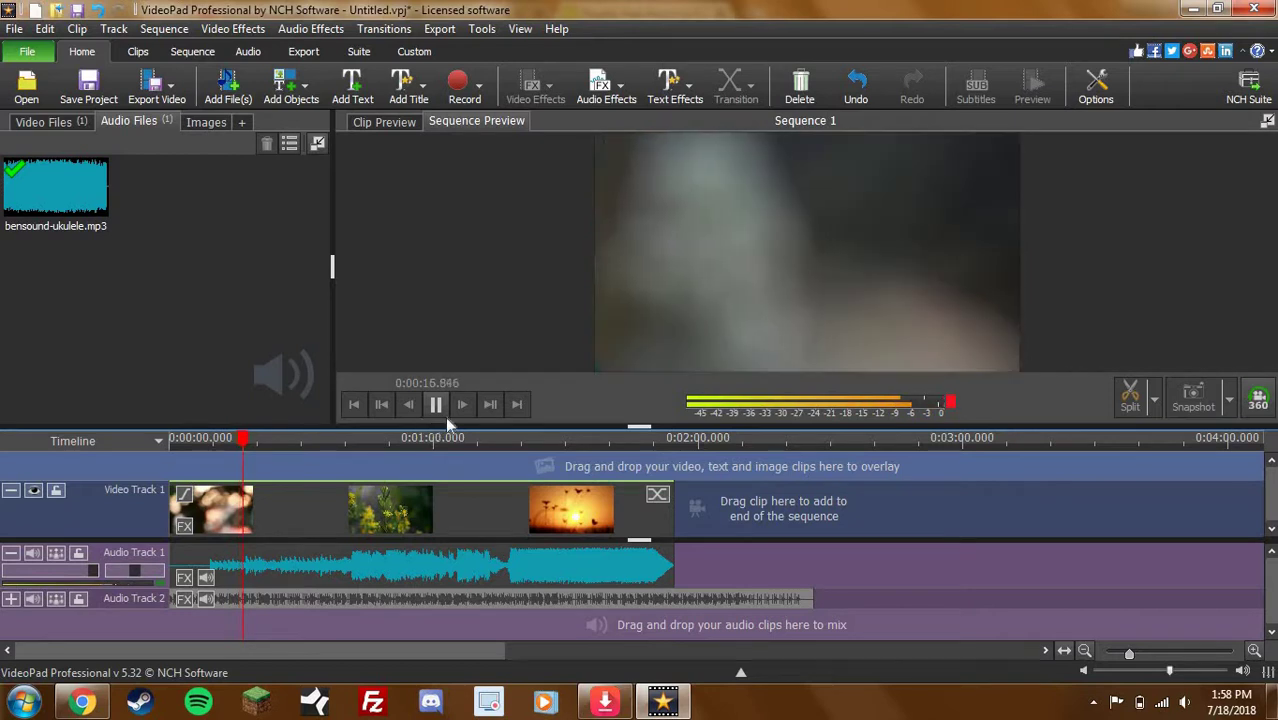
pyautogui.click(438, 407)
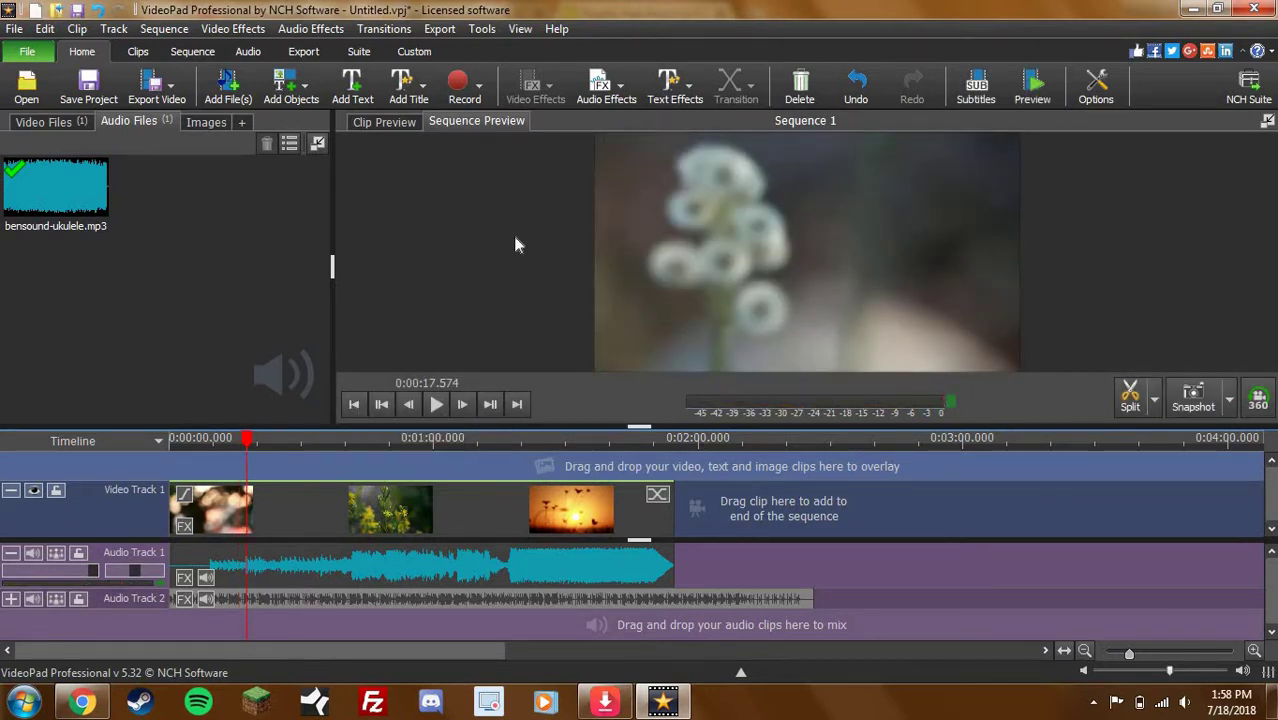
# Add a text clip at the playhead and set its font to AR BERKLEY, closing the colour settings without changes
pyautogui.click(362, 101)
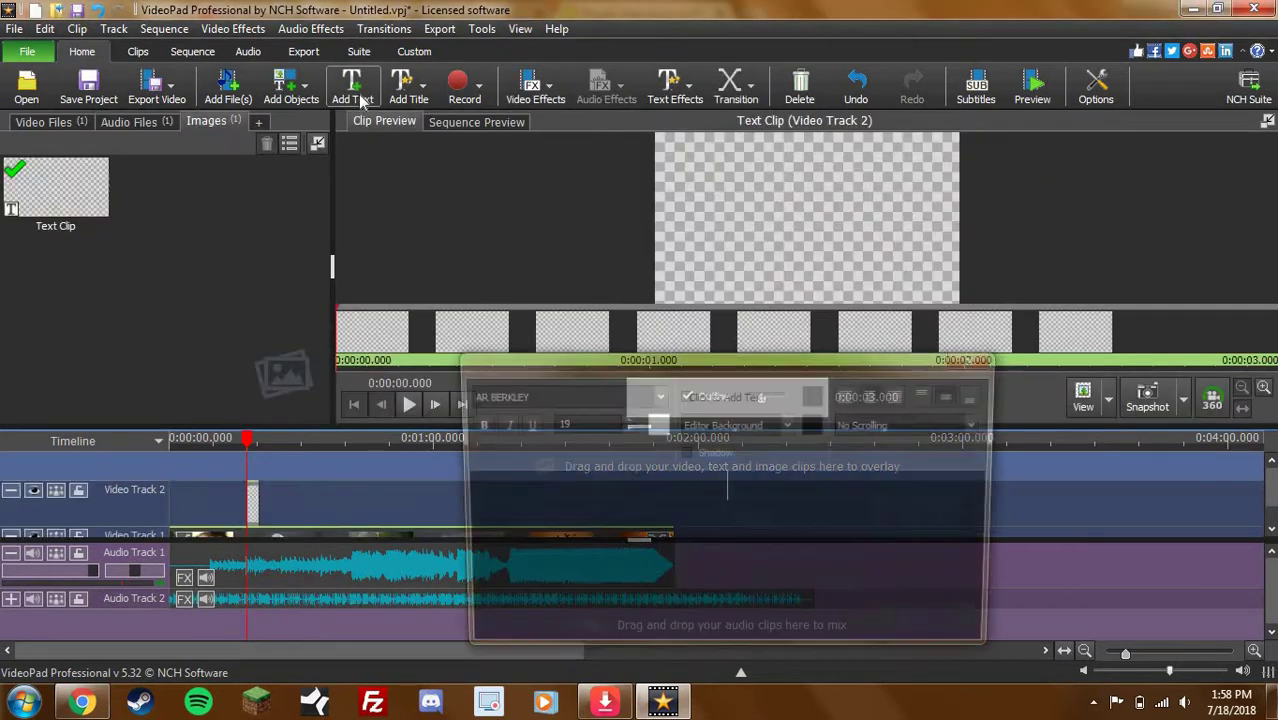
pyautogui.click(657, 395)
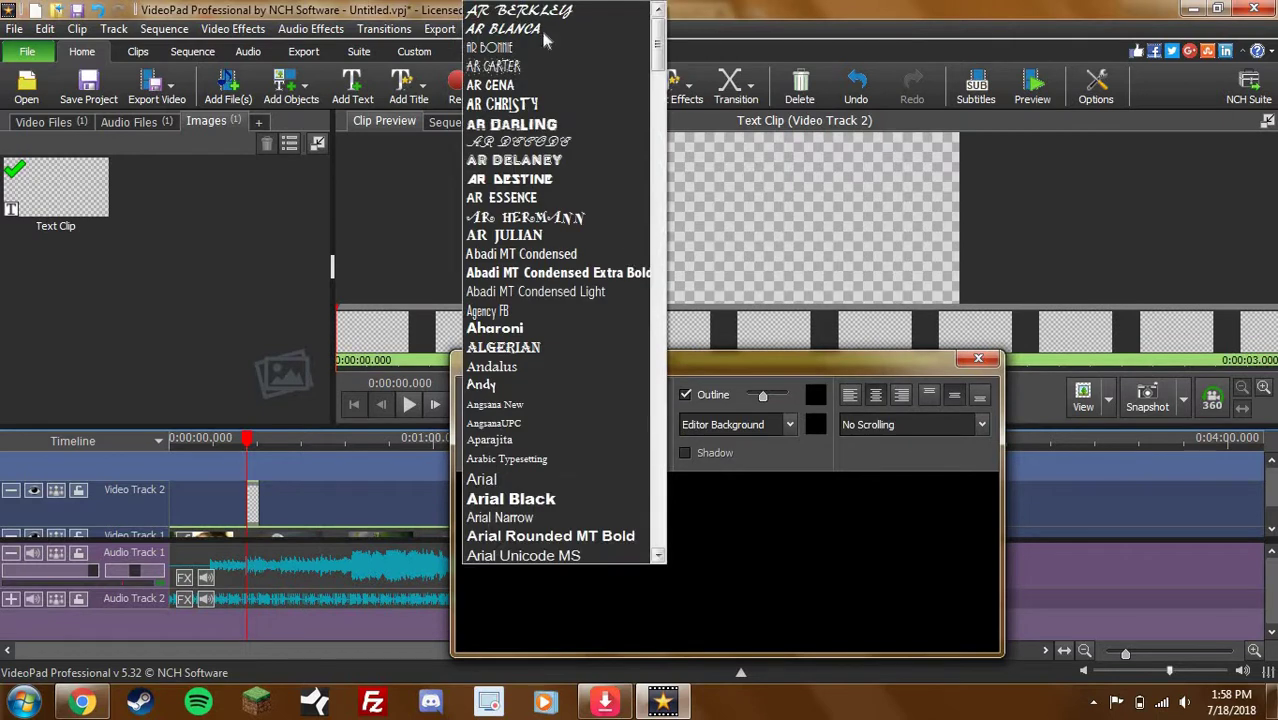
pyautogui.click(549, 10)
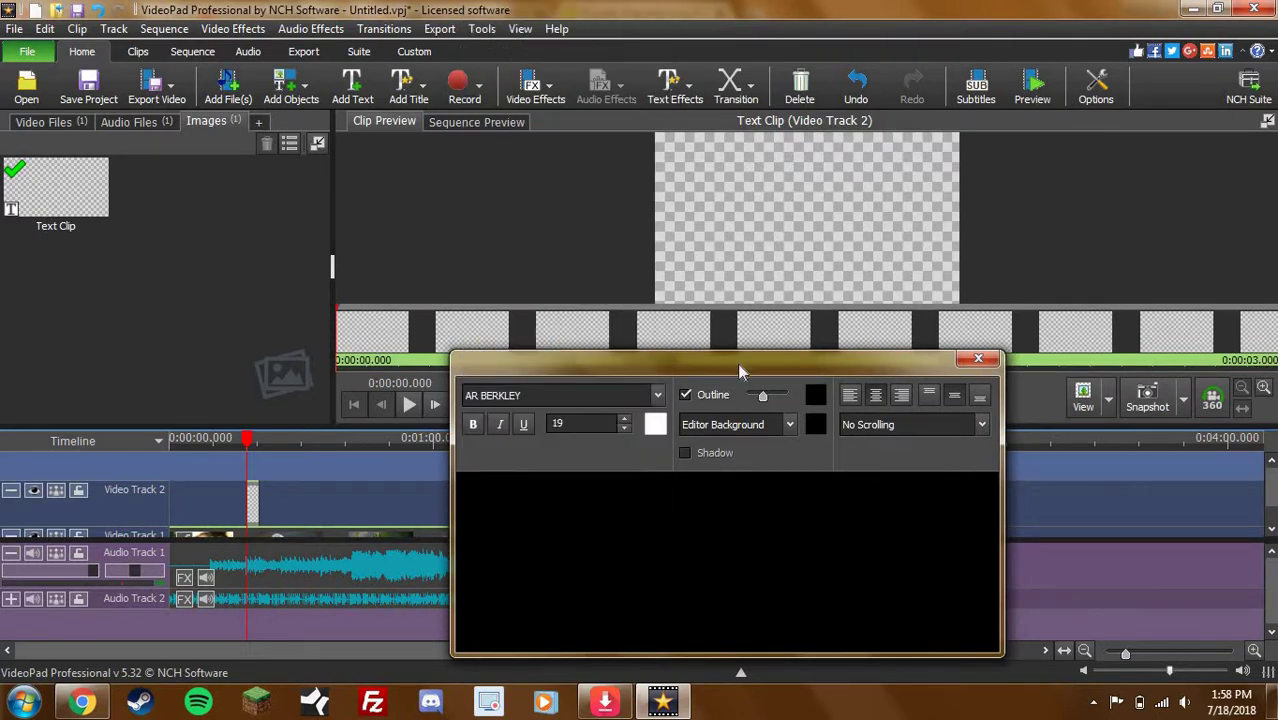
pyautogui.click(655, 424)
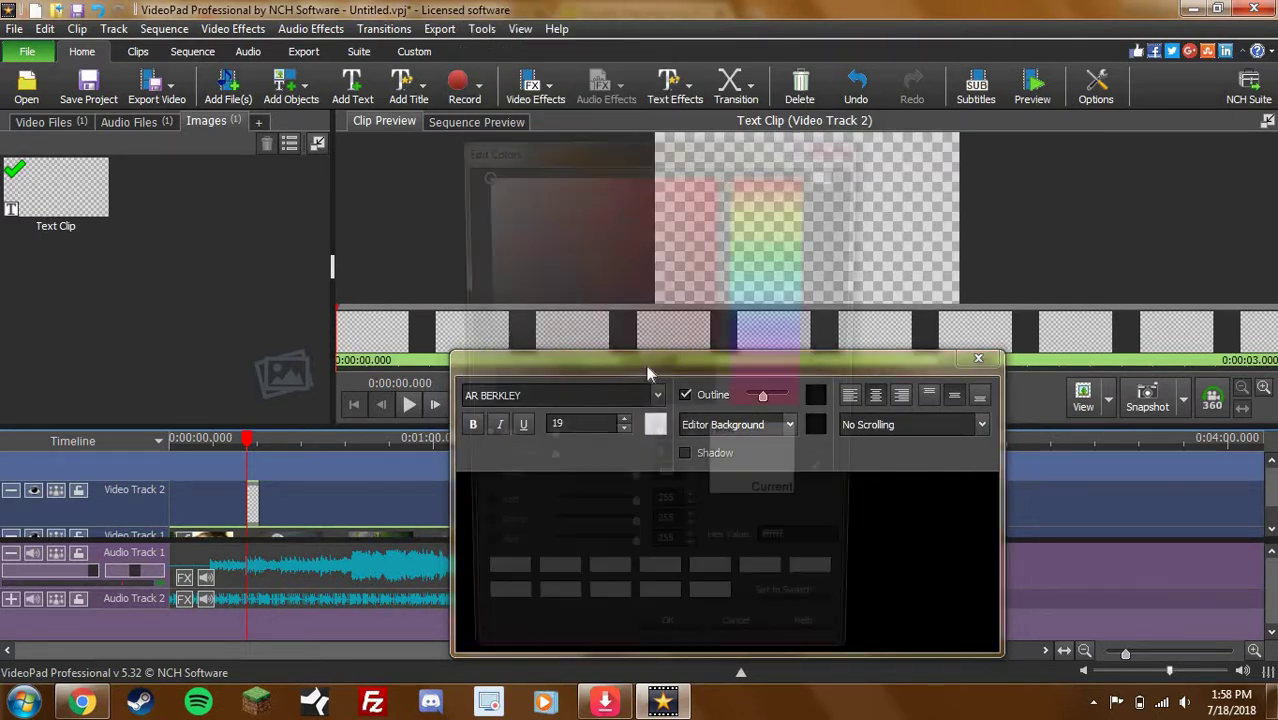
pyautogui.click(840, 143)
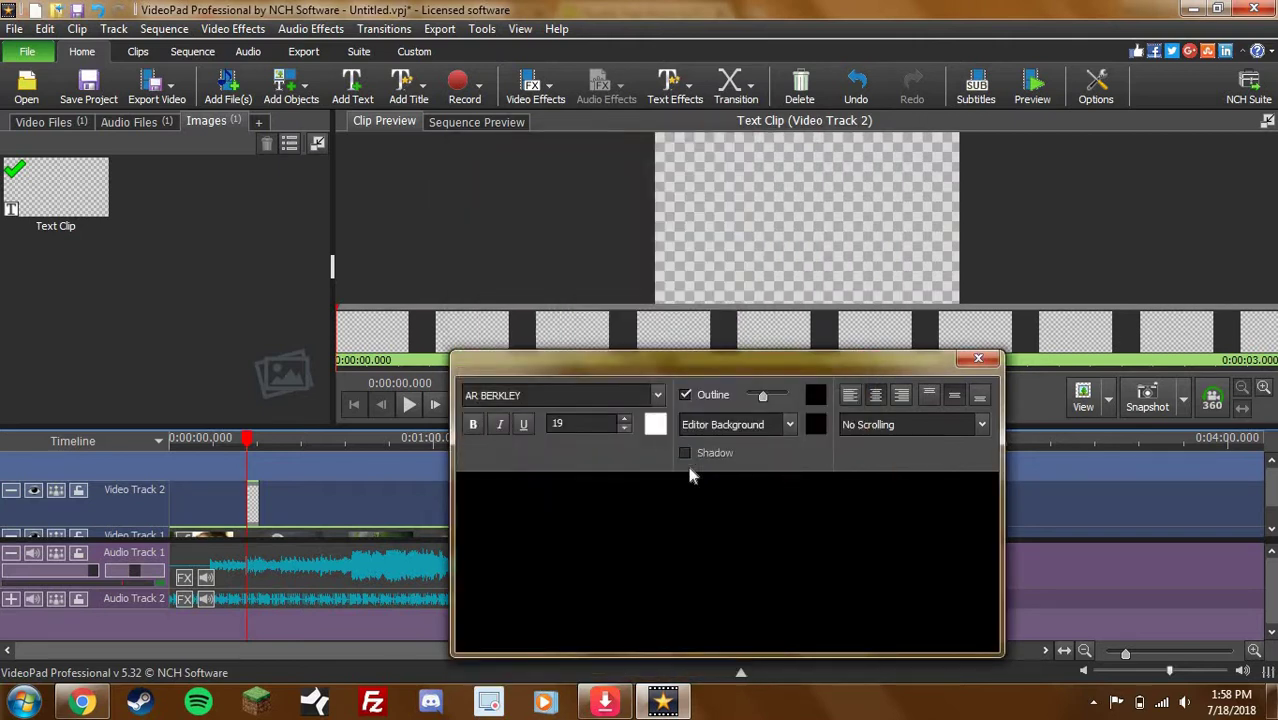
pyautogui.write('19')
# Enter "Videopad test" as the overlay text and close the text editor
pyautogui.click(712, 490)
pyautogui.write('Video pad testa')
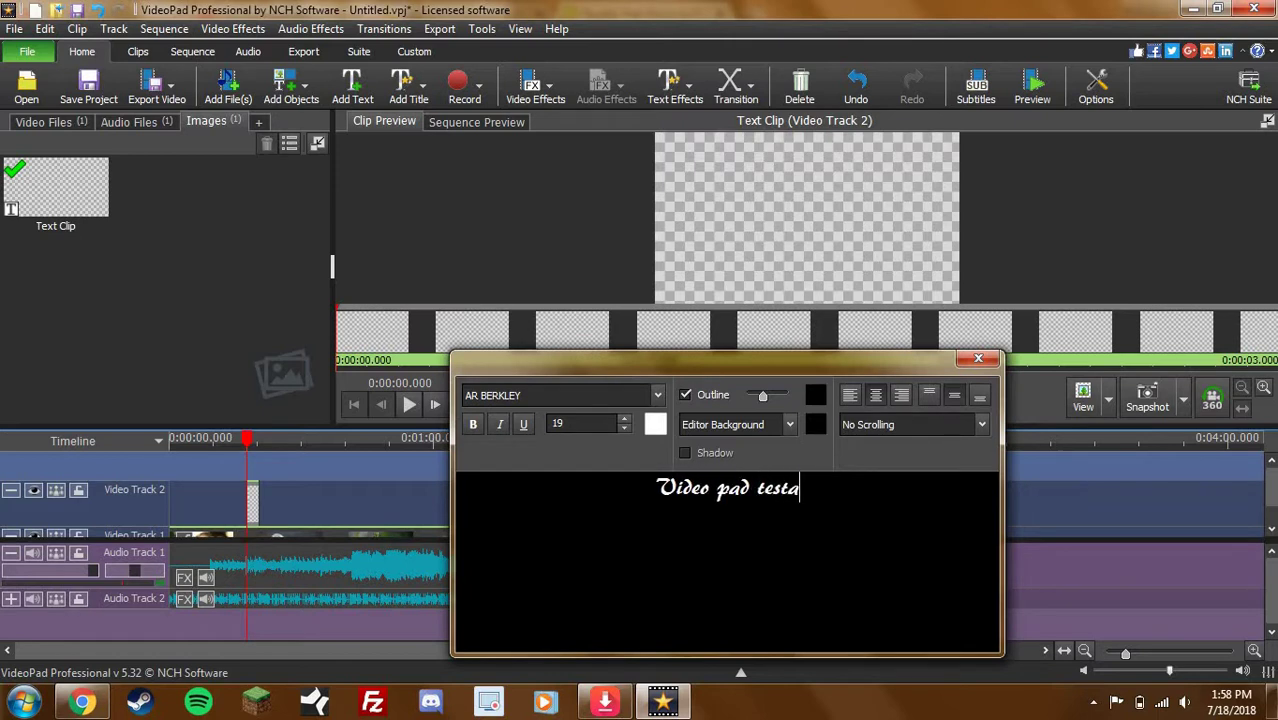
pyautogui.hotkey('ctrl', 'a')
pyautogui.press('BackSpace')
pyautogui.write('Videopad test')
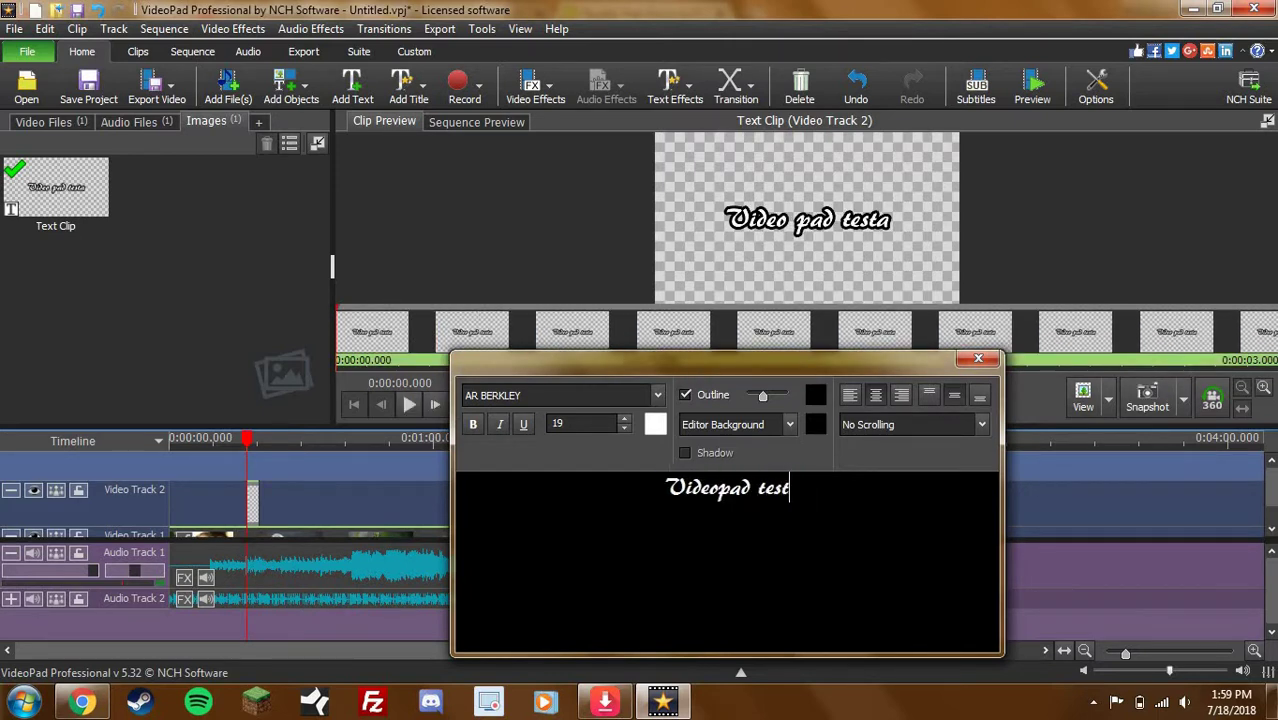
pyautogui.click(978, 358)
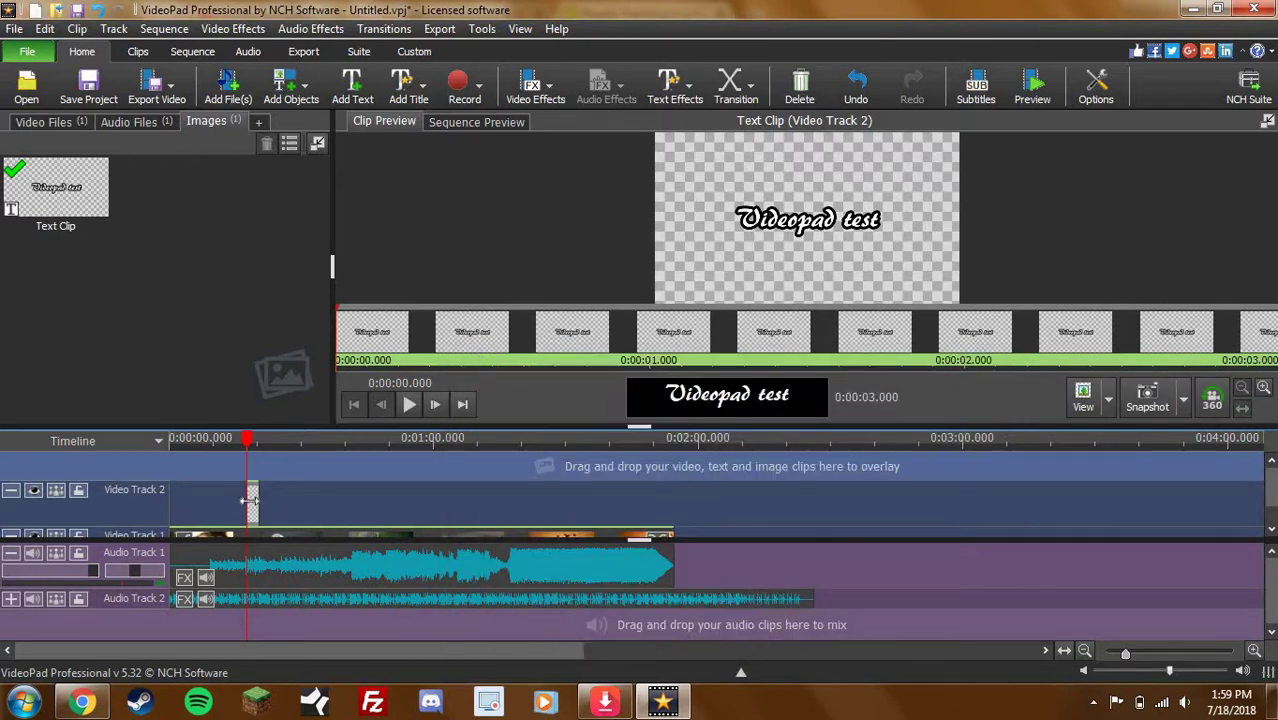
# Move the text clip on Video Track 2 to start at about 10 seconds, and preview the sequence from about 6 seconds
pyautogui.scroll(5, 280, 497)
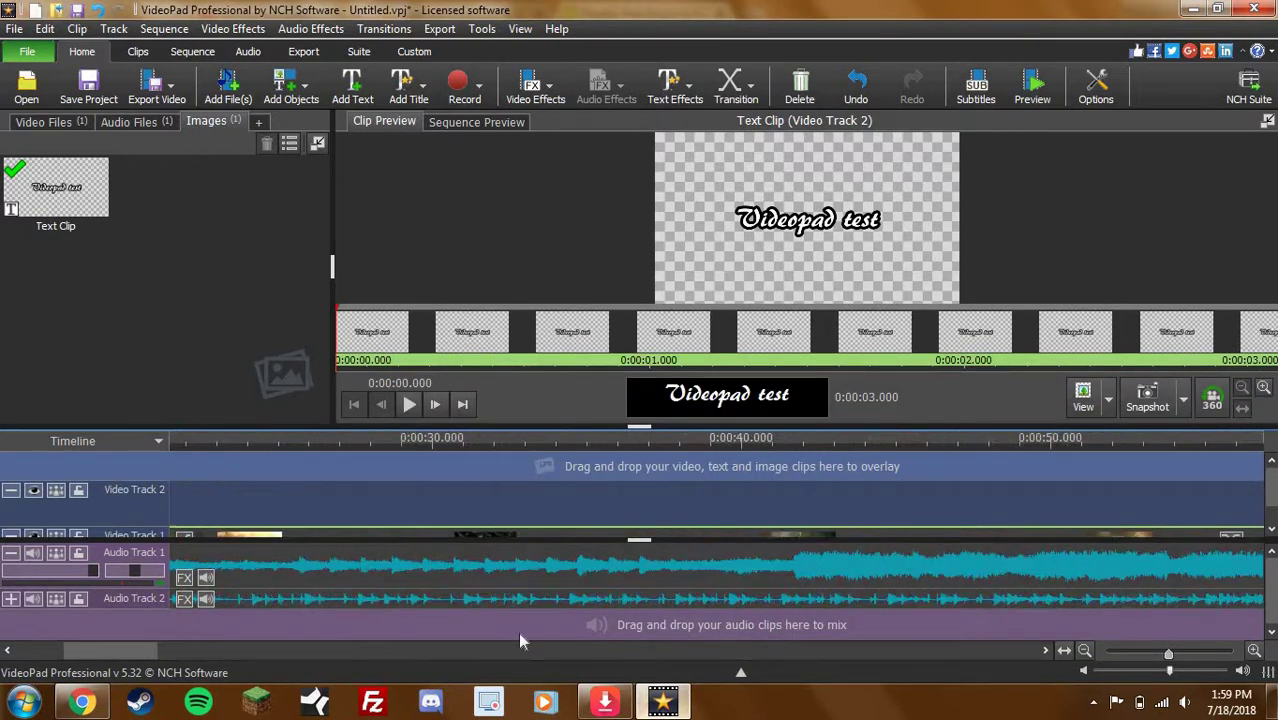
pyautogui.moveTo(142, 645); pyautogui.dragTo(73, 645)
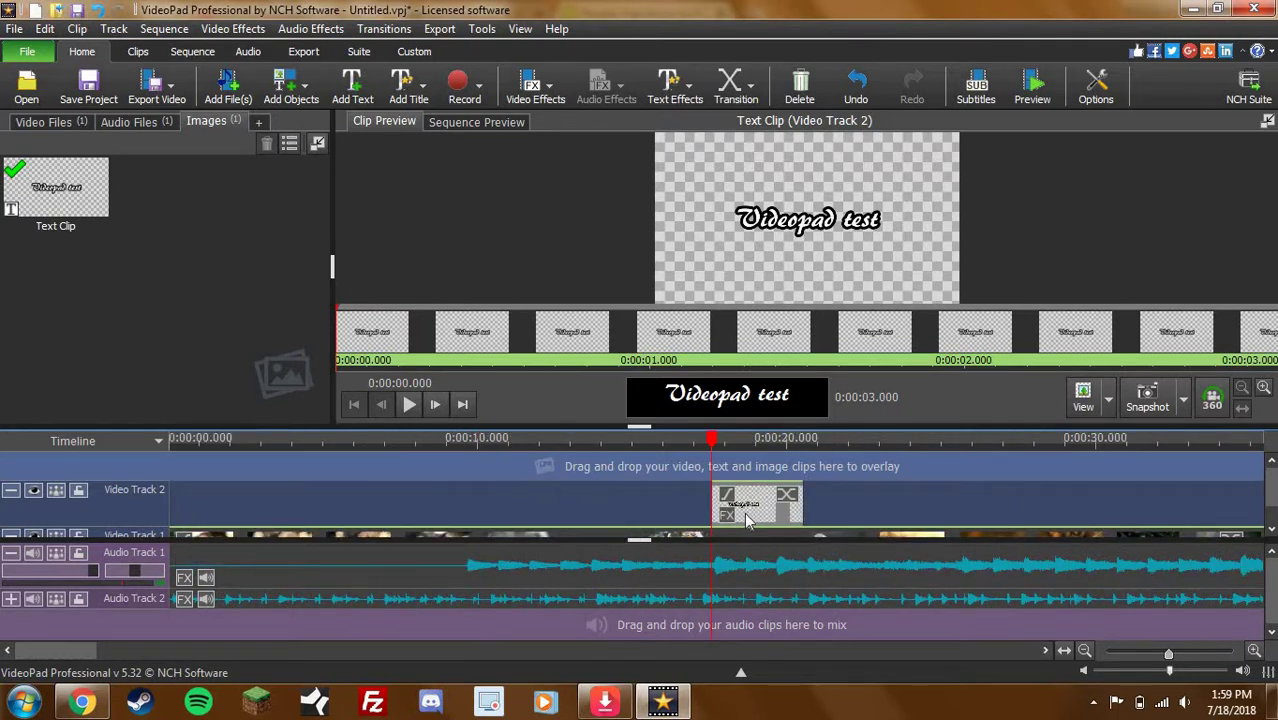
pyautogui.moveTo(760, 517); pyautogui.dragTo(519, 499)
pyautogui.click(347, 487)
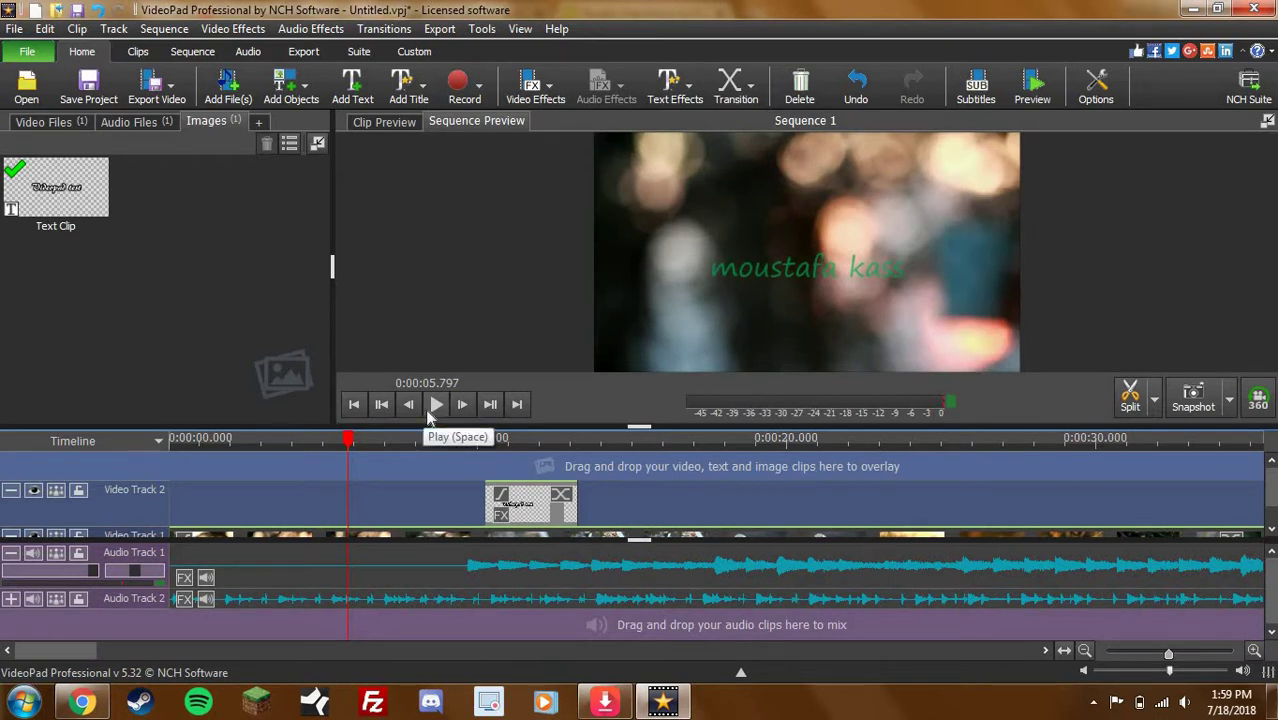
pyautogui.click(434, 408)
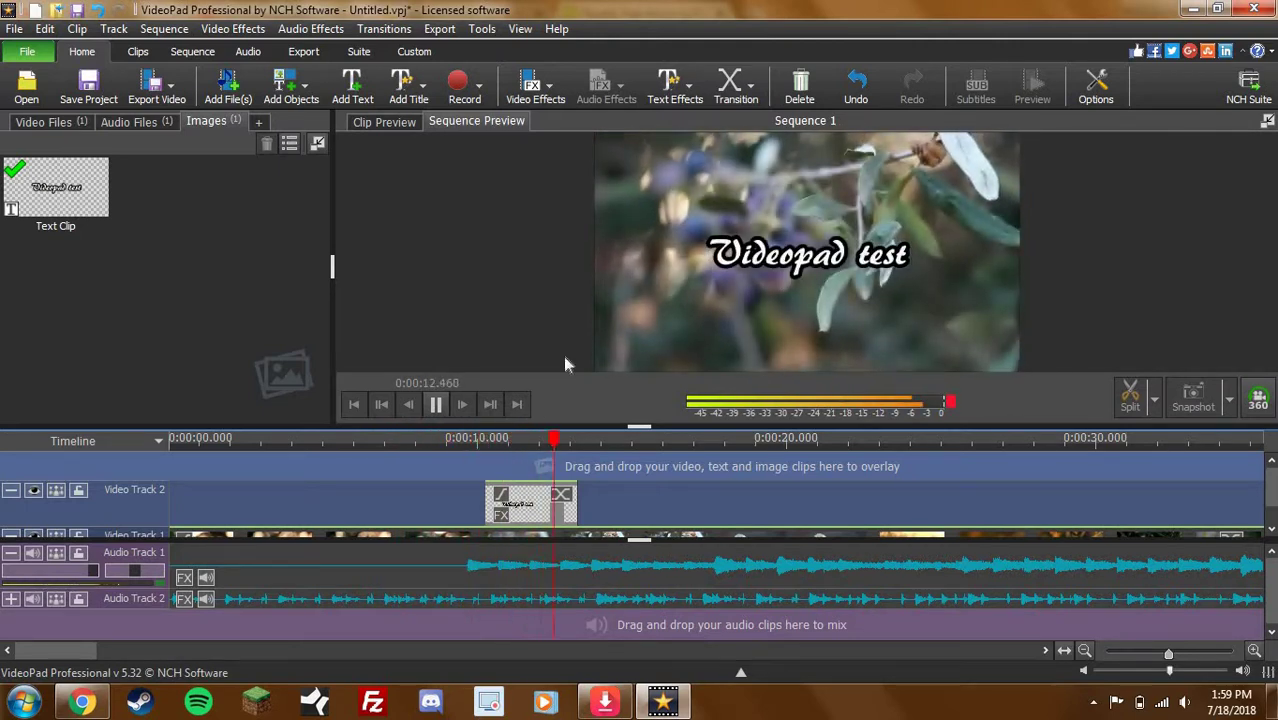
pyautogui.click(437, 405)
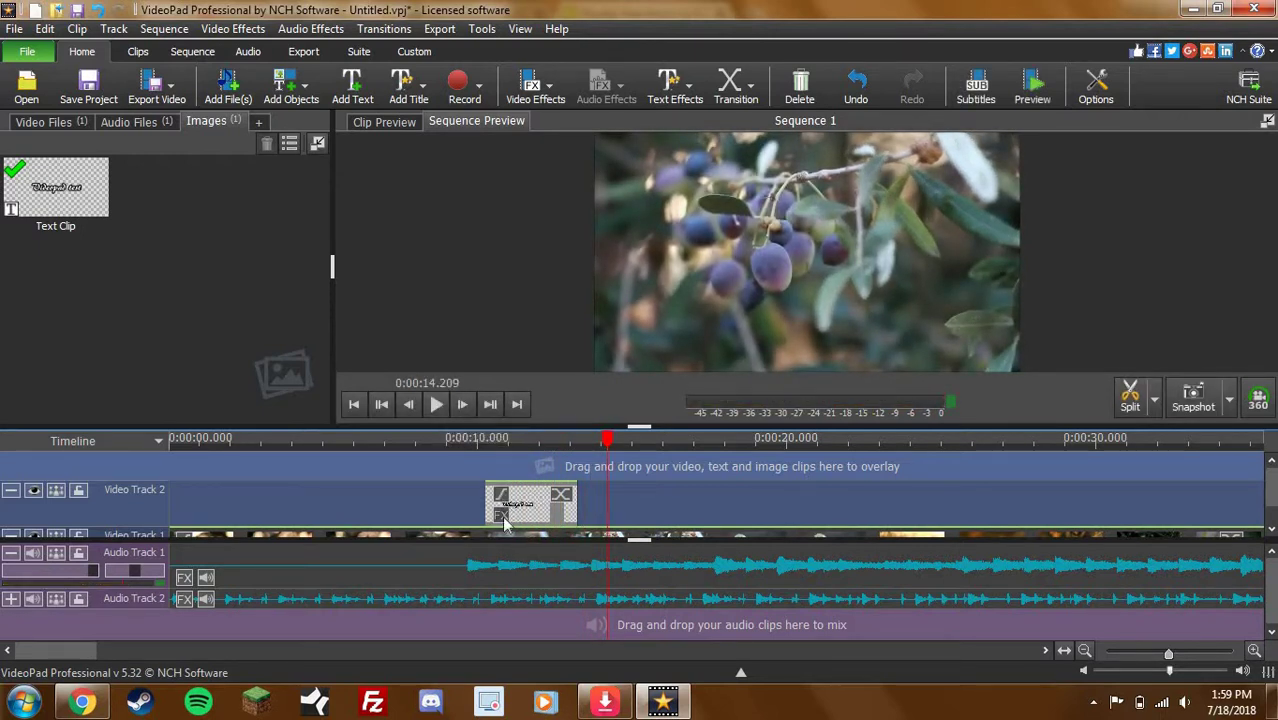
# Give the text clip a fade-in of 0:00:02.000 and preview it in the sequence
pyautogui.click(502, 517)
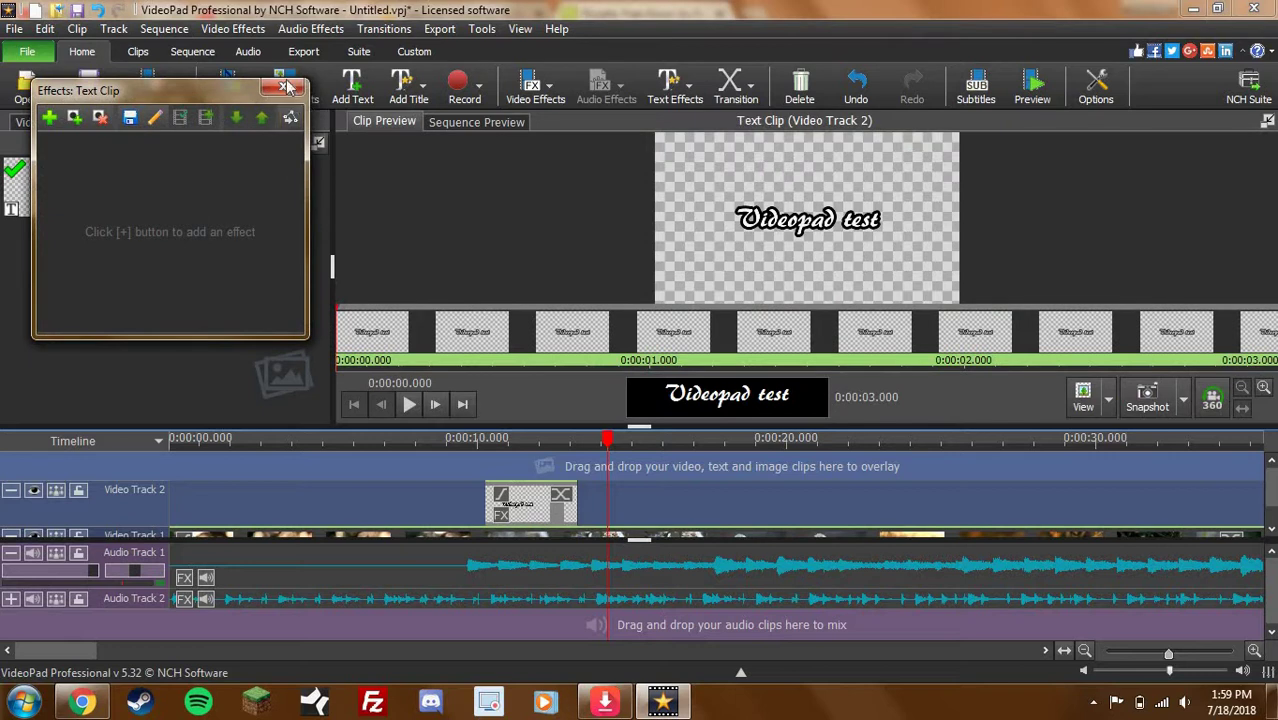
pyautogui.click(284, 88)
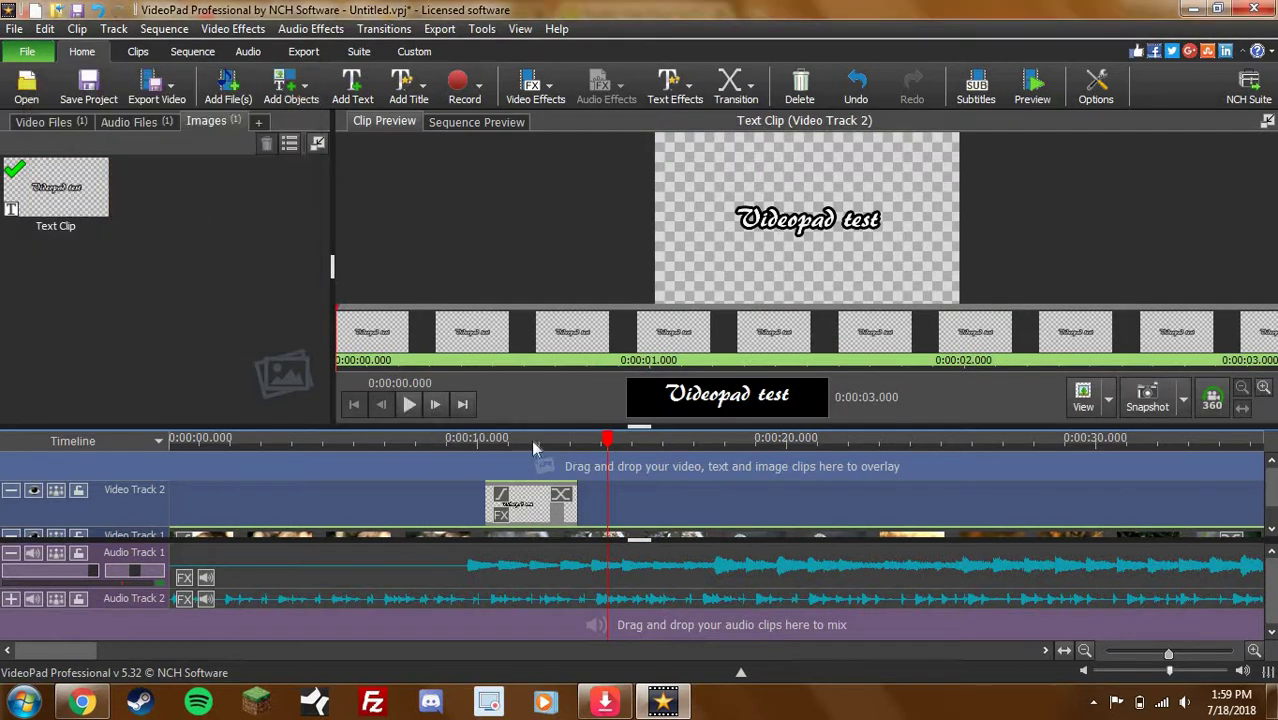
pyautogui.click(497, 500)
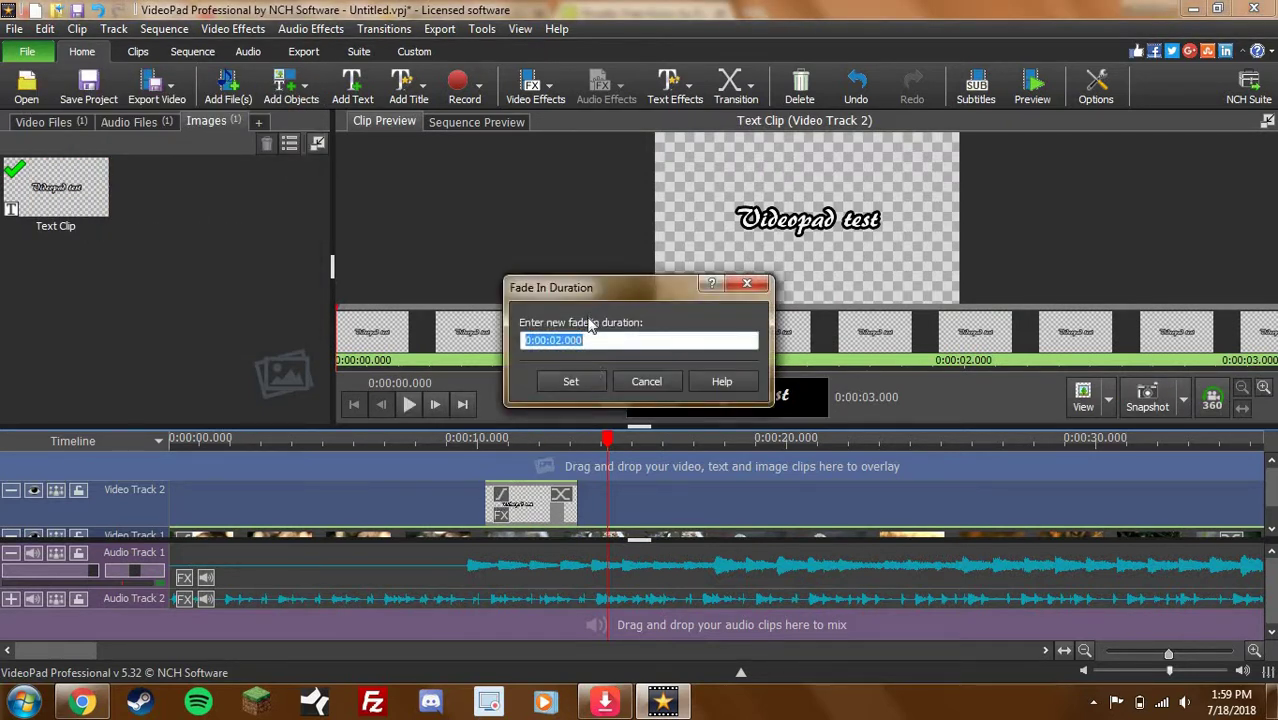
pyautogui.click(571, 382)
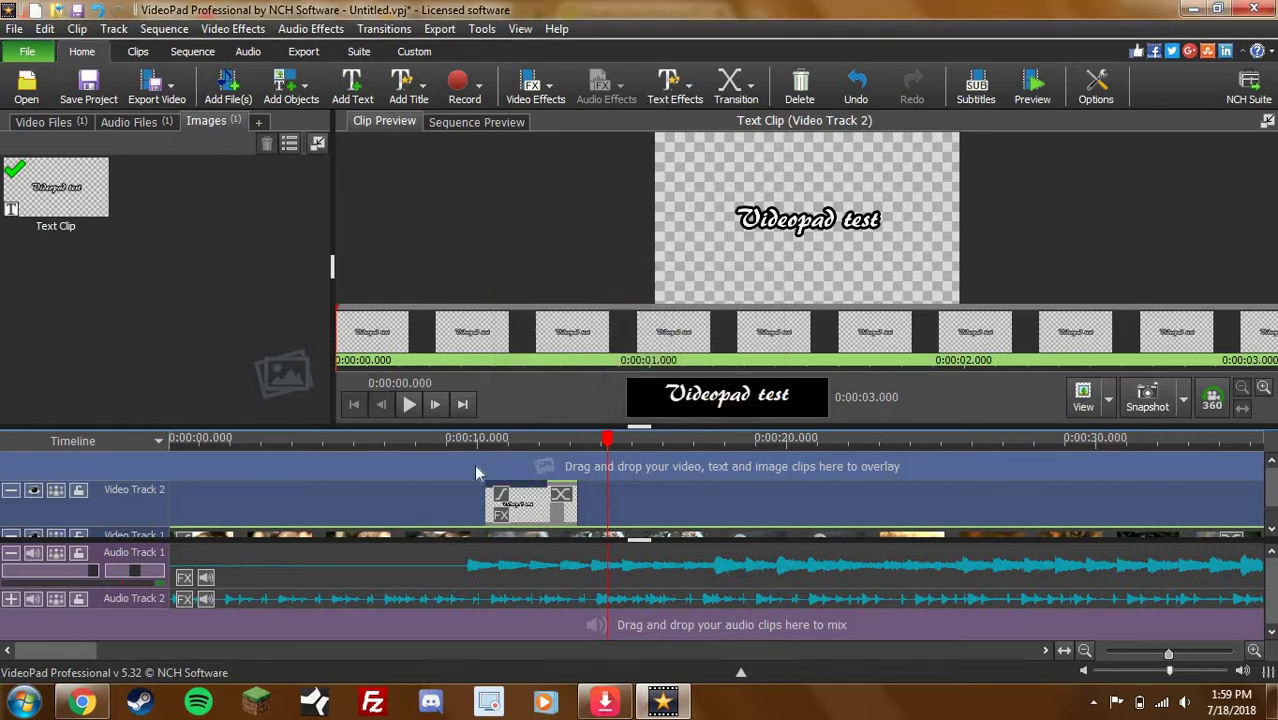
pyautogui.click(463, 500)
pyautogui.click(435, 404)
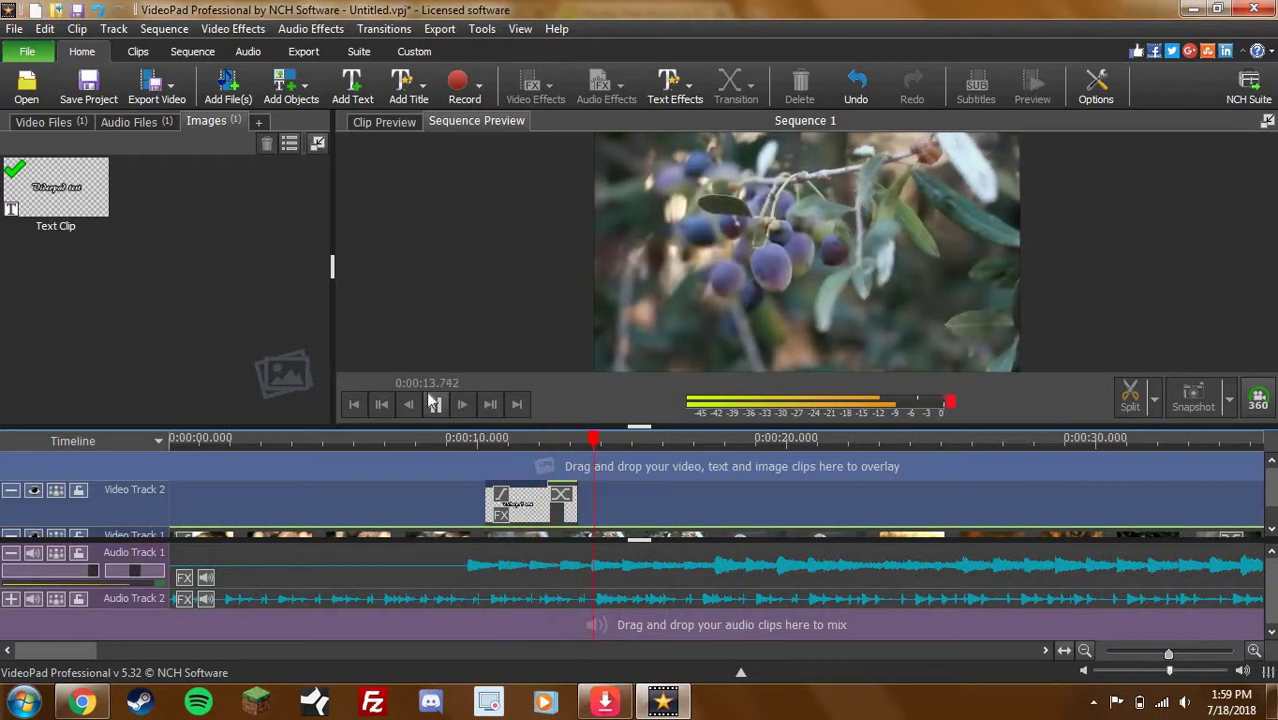
# Apply the Fade transition to the end of the text clip and extend the clip to about the 15-second mark, previewing the result
pyautogui.click(561, 494)
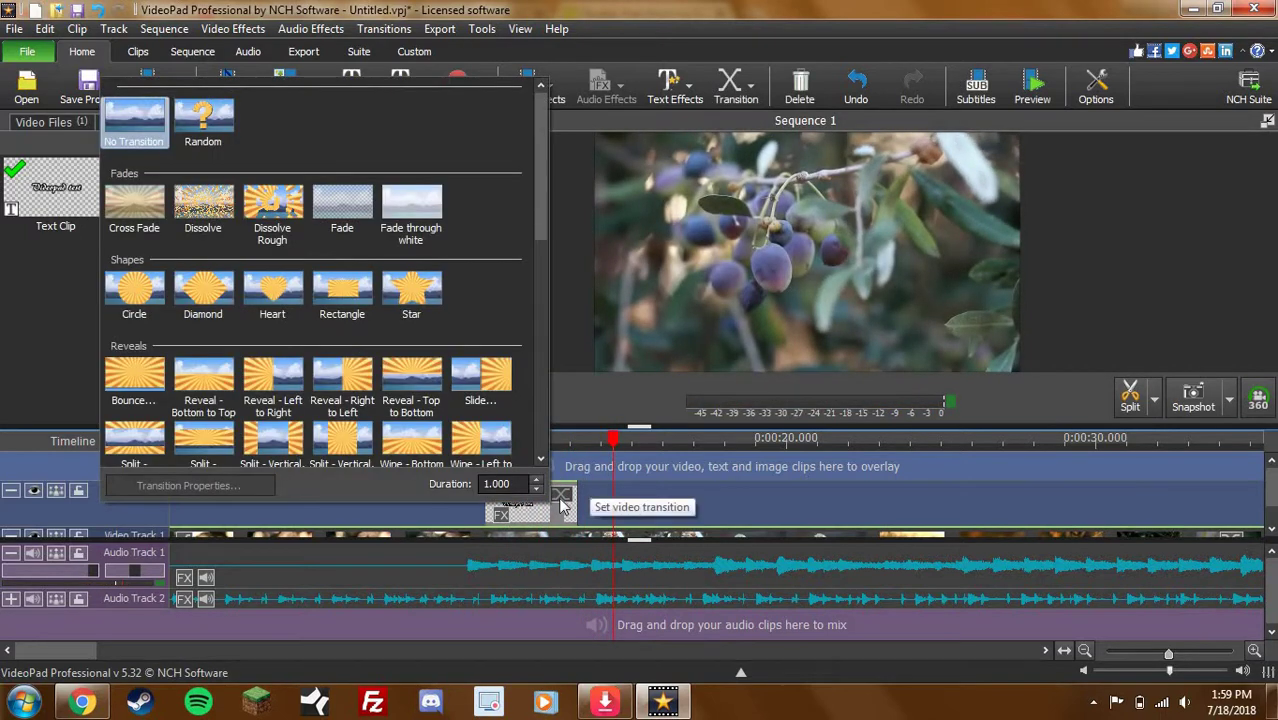
pyautogui.click(350, 210)
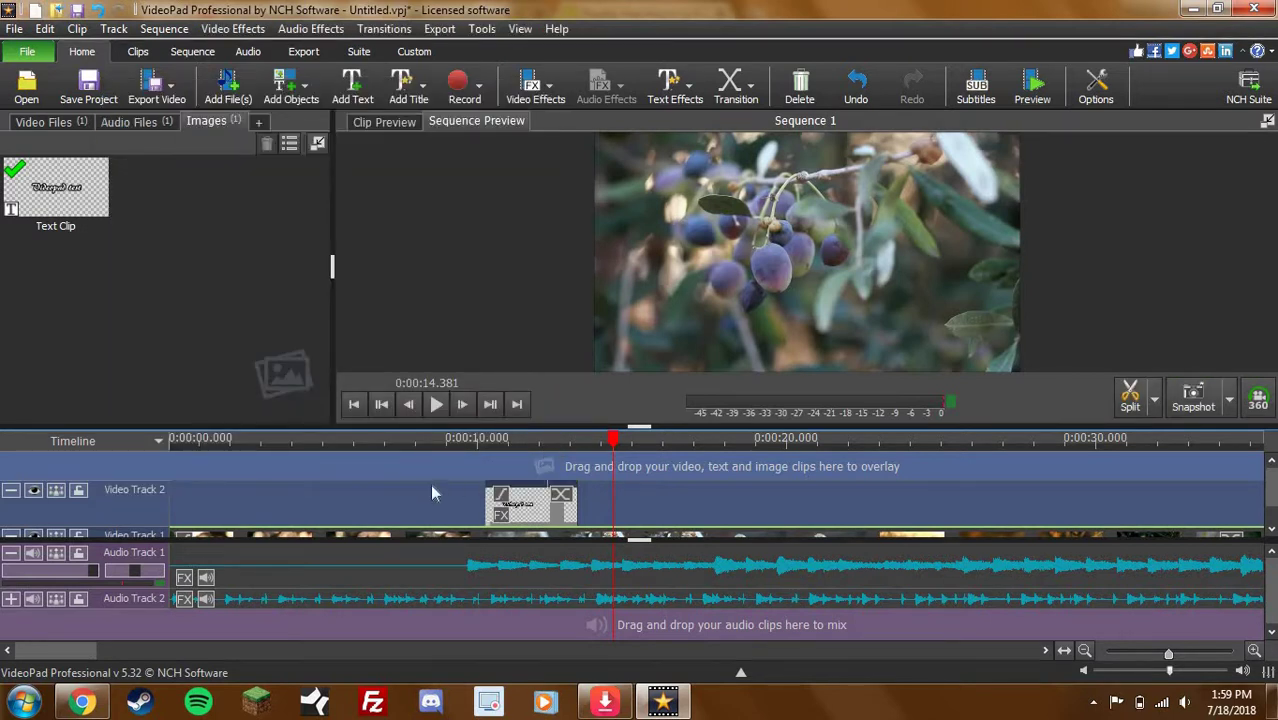
pyautogui.click(431, 491)
pyautogui.click(436, 404)
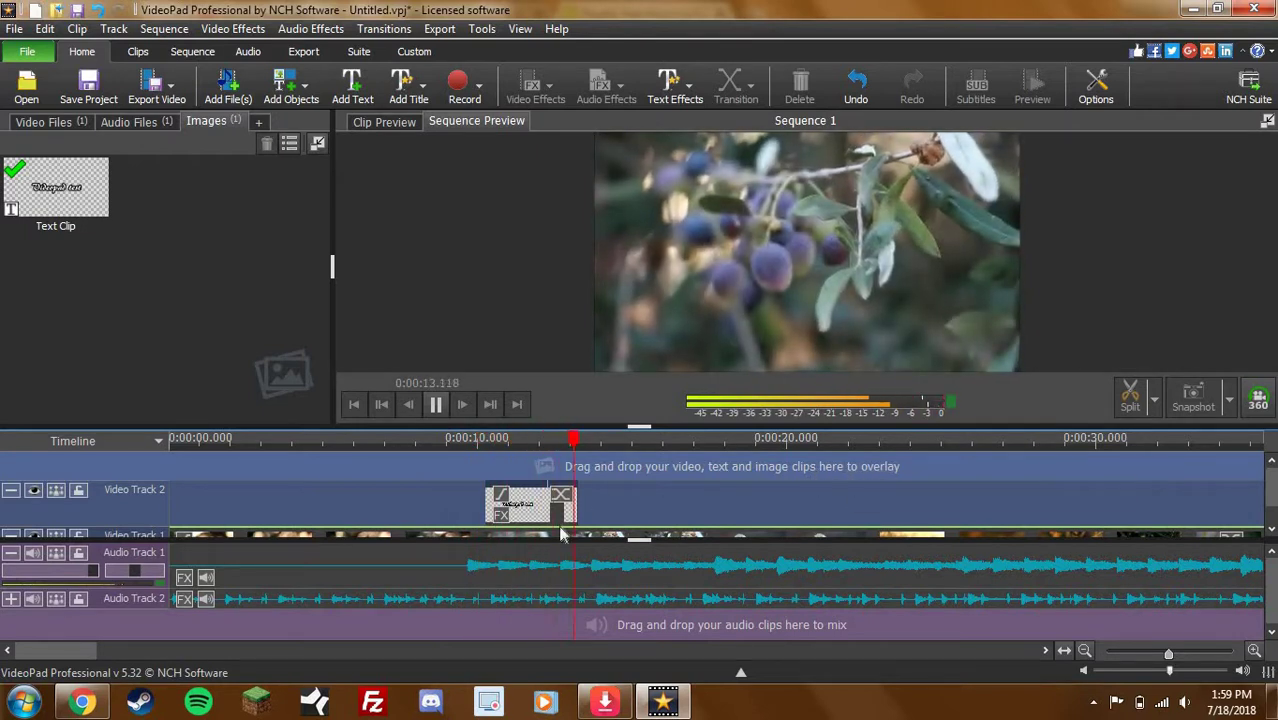
pyautogui.moveTo(583, 515); pyautogui.dragTo(629, 514)
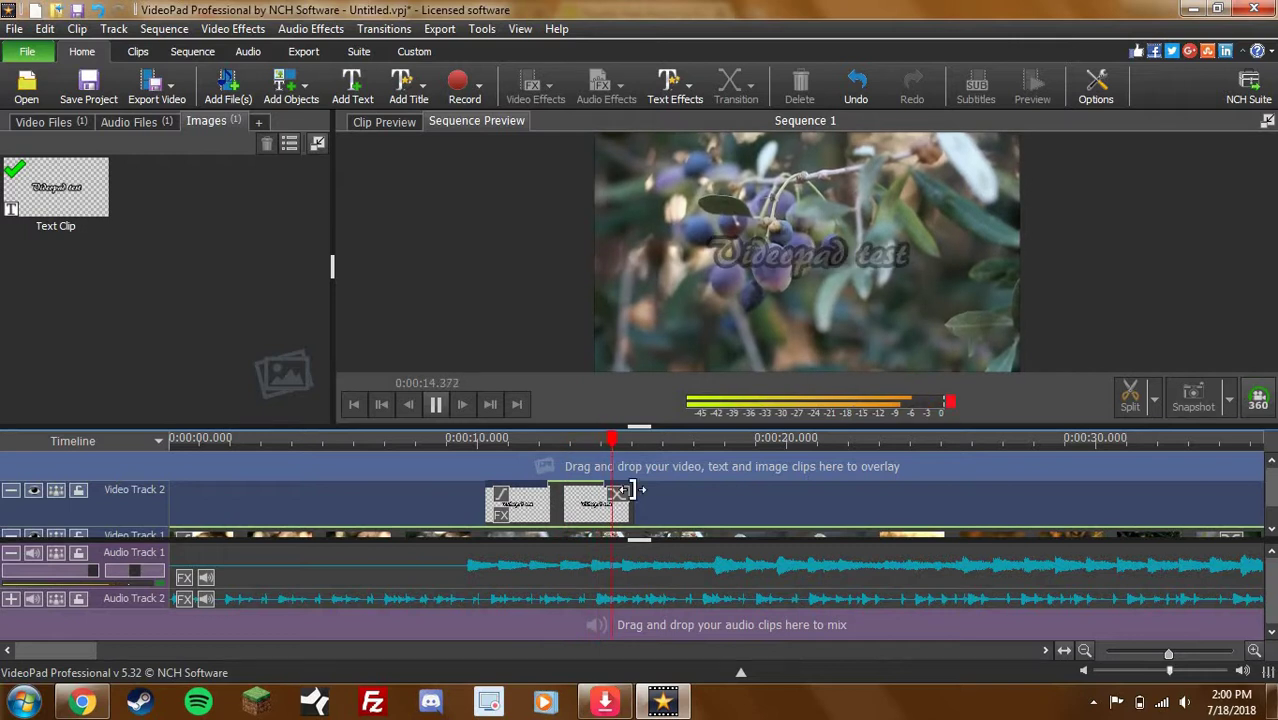
pyautogui.click(435, 405)
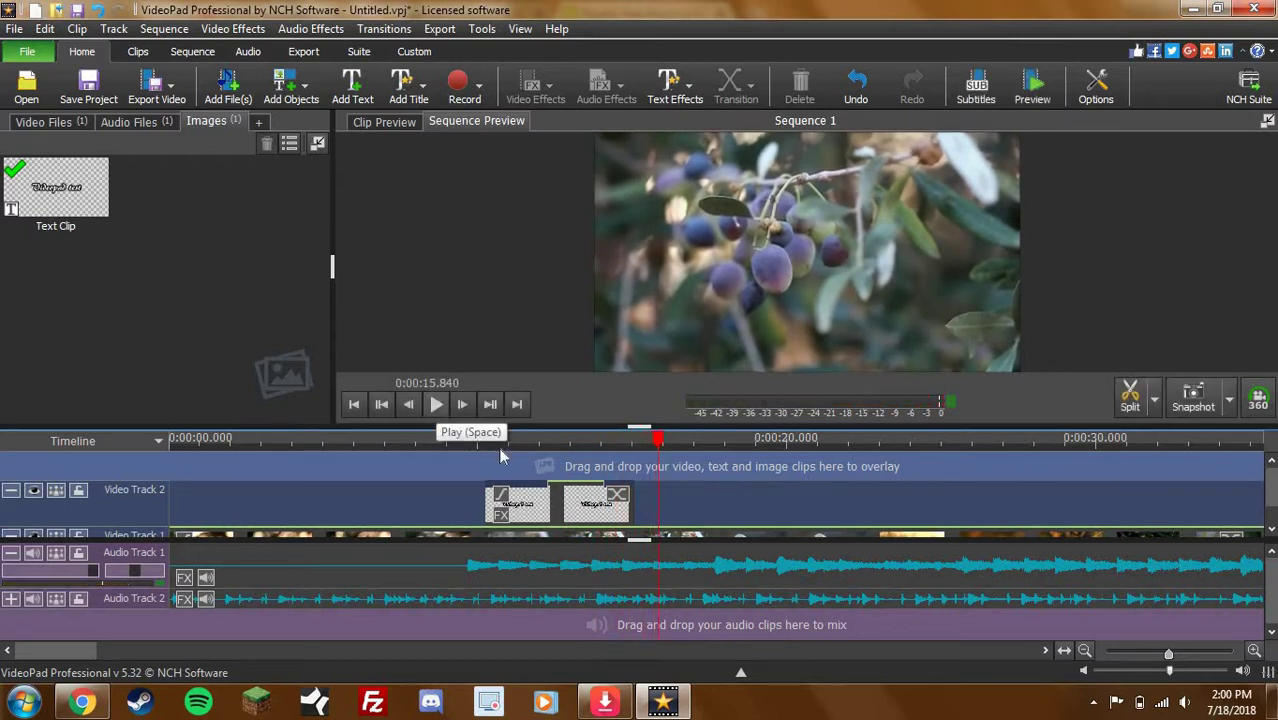
# Open the "Videopad test" clip in a large preview, compare the Auto (768x432) and 1920x1080 (16:9) resolutions, and close the preview
pyautogui.click(543, 515)
pyautogui.rightClick(543, 515)
pyautogui.click(750, 228)
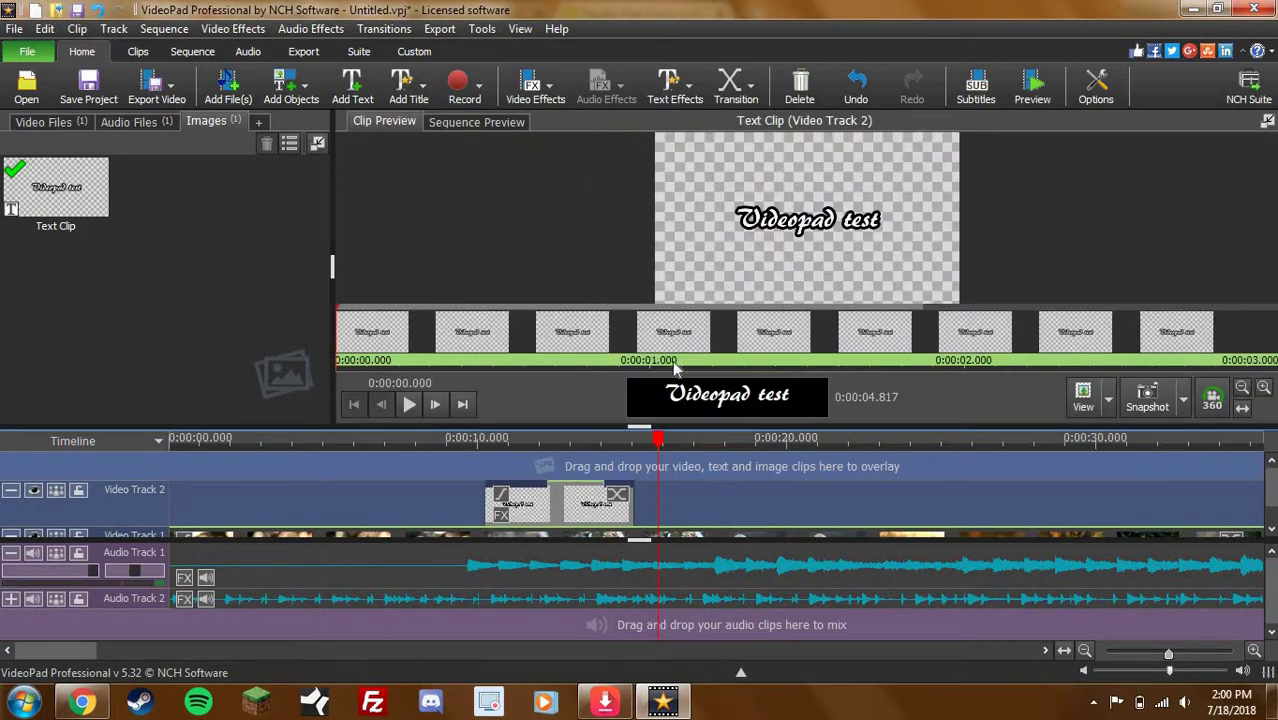
pyautogui.doubleClick(762, 210)
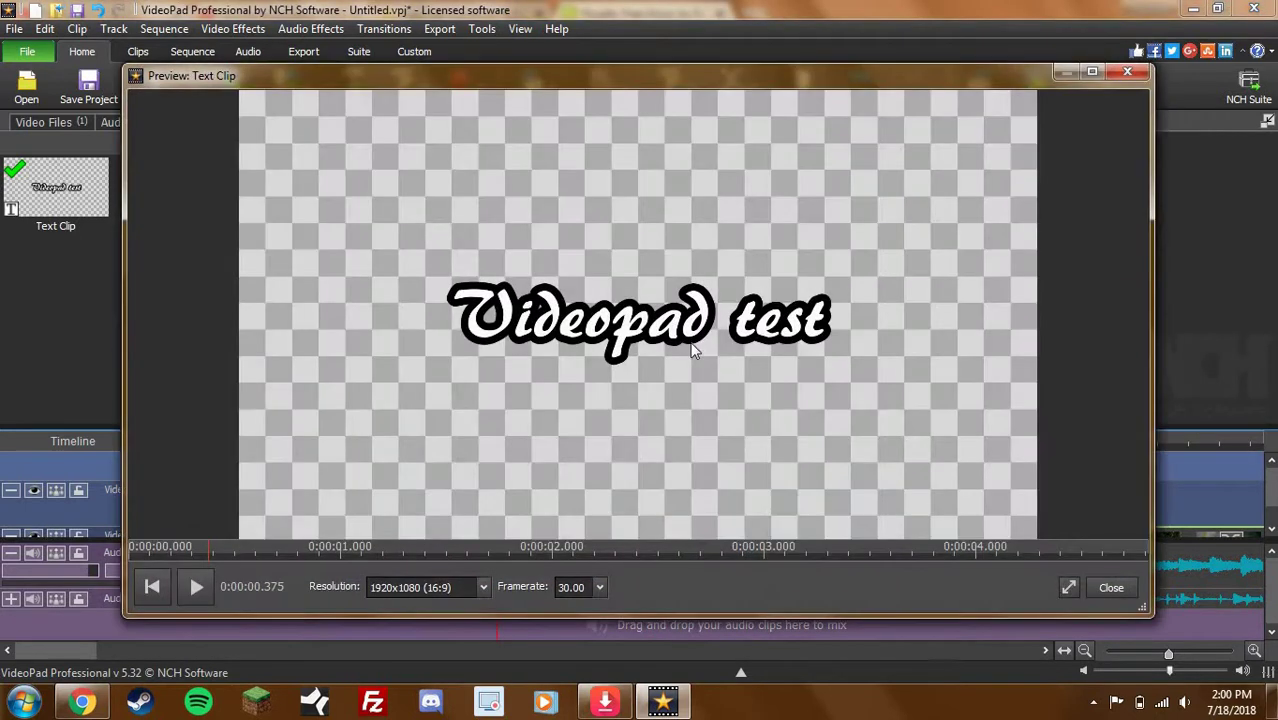
pyautogui.click(482, 587)
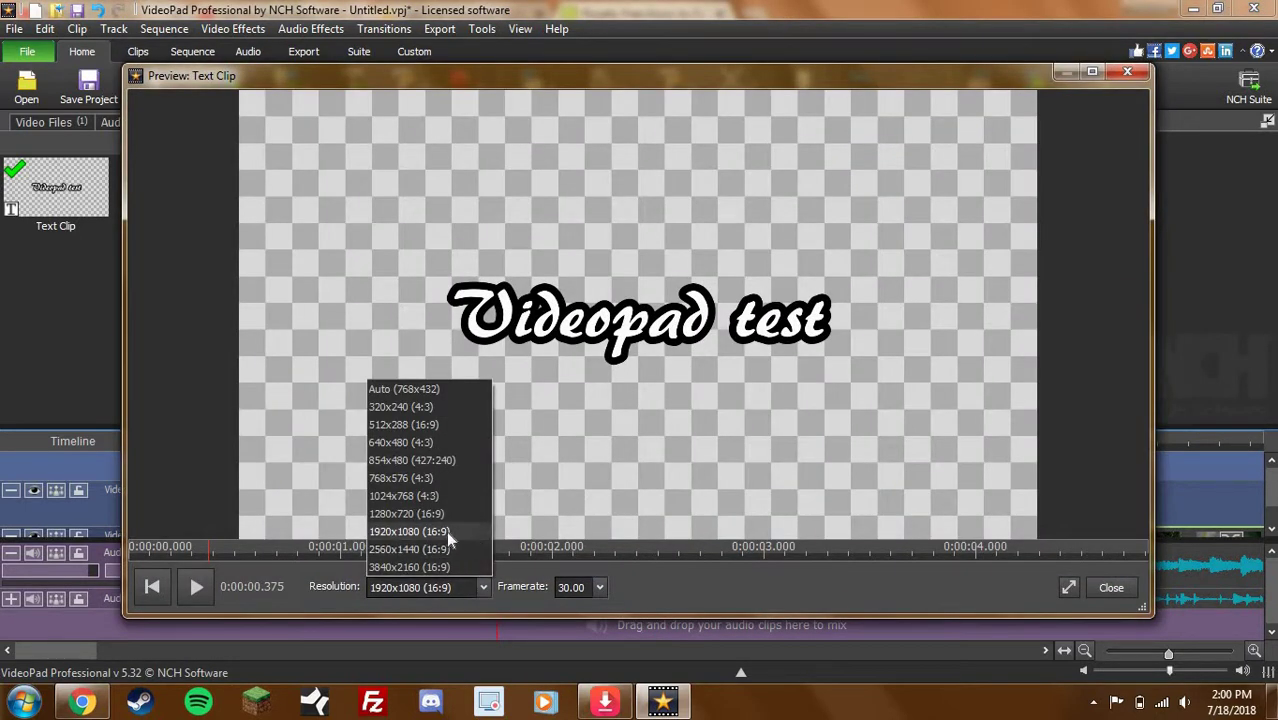
pyautogui.click(446, 531)
pyautogui.click(484, 586)
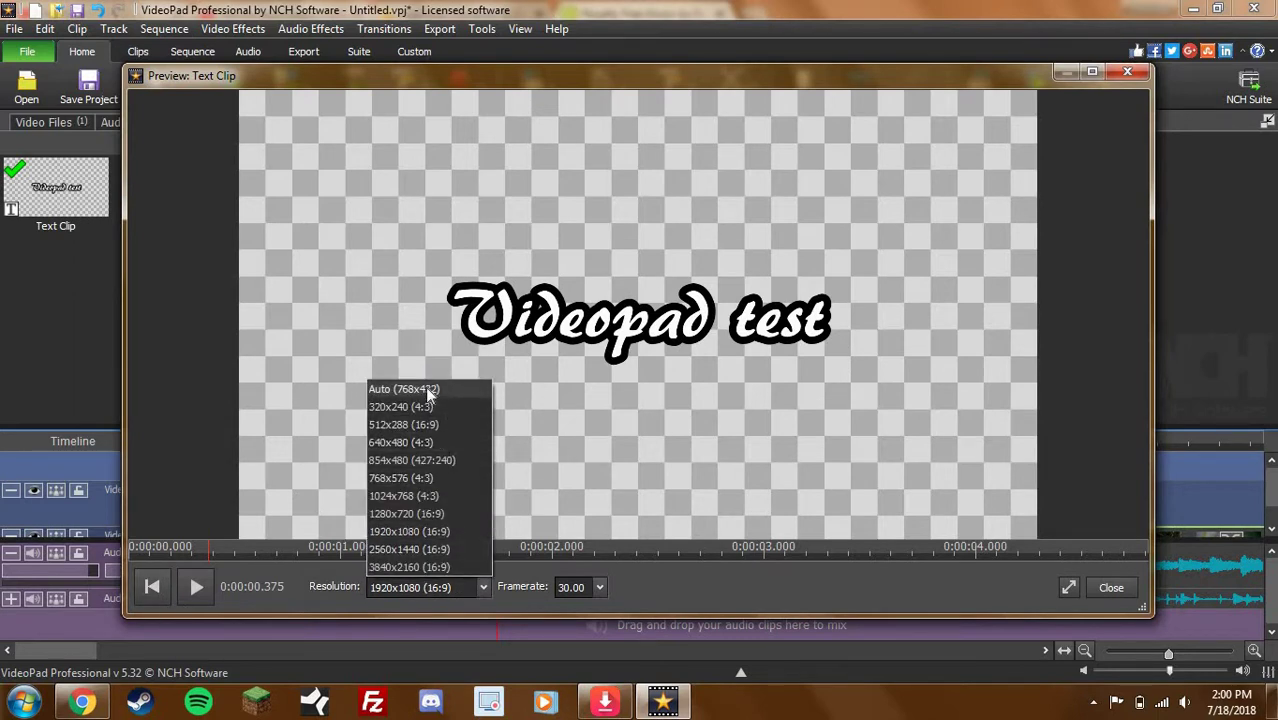
pyautogui.click(428, 390)
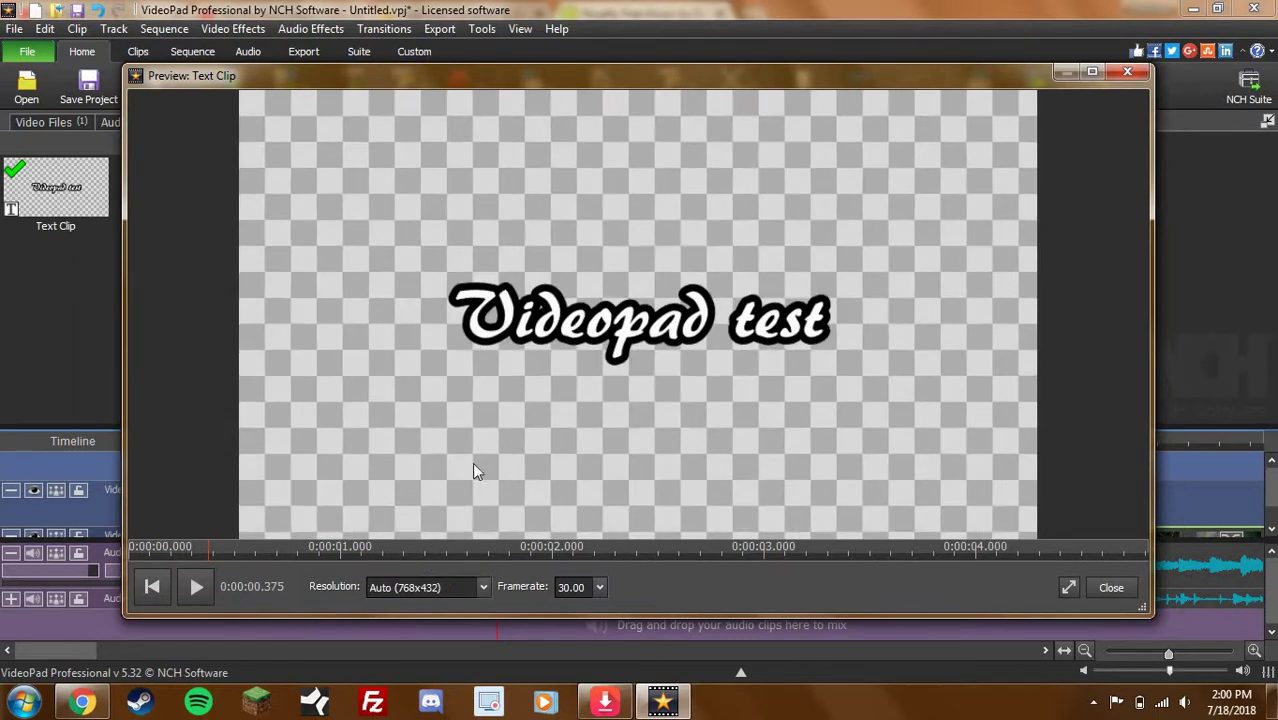
pyautogui.click(485, 586)
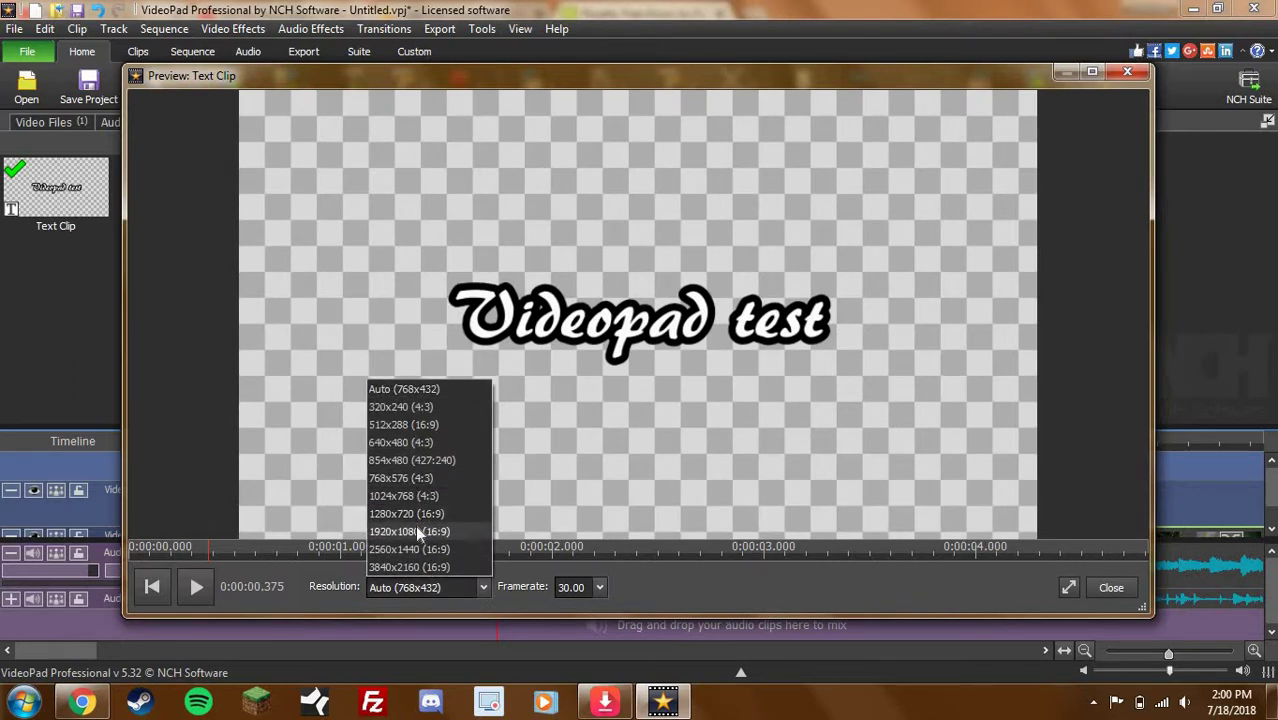
pyautogui.click(417, 531)
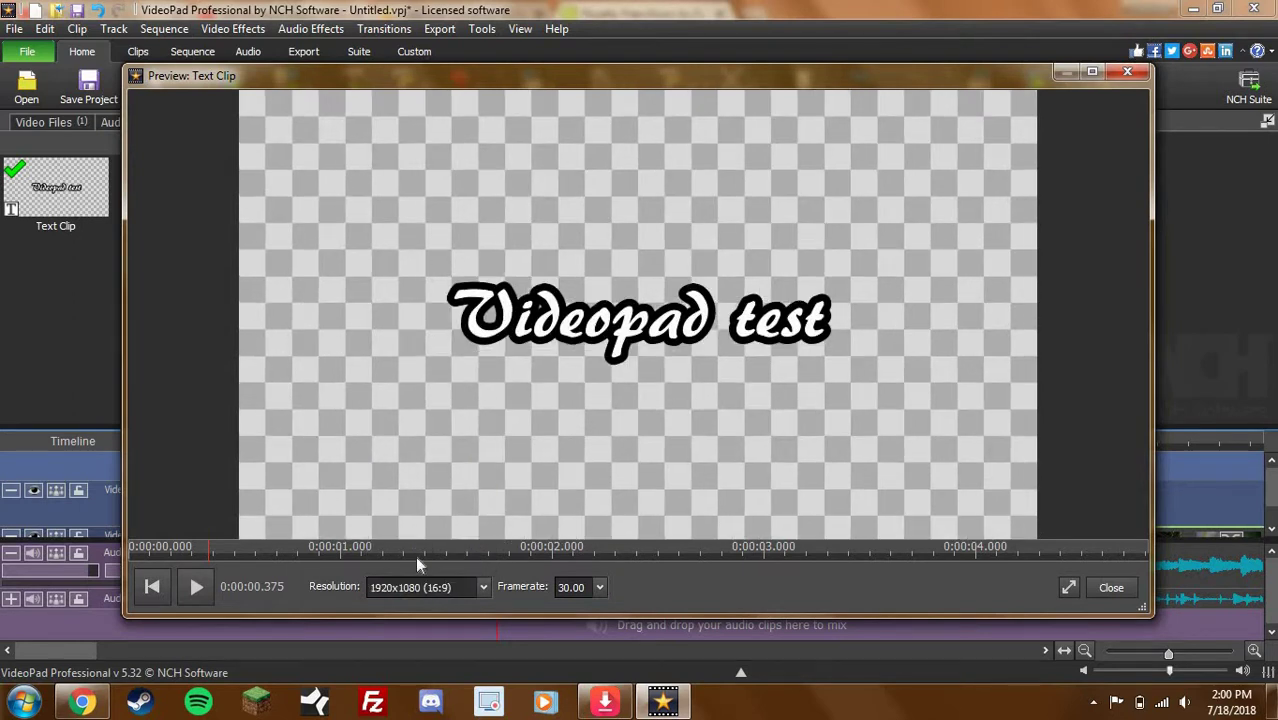
pyautogui.click(1127, 79)
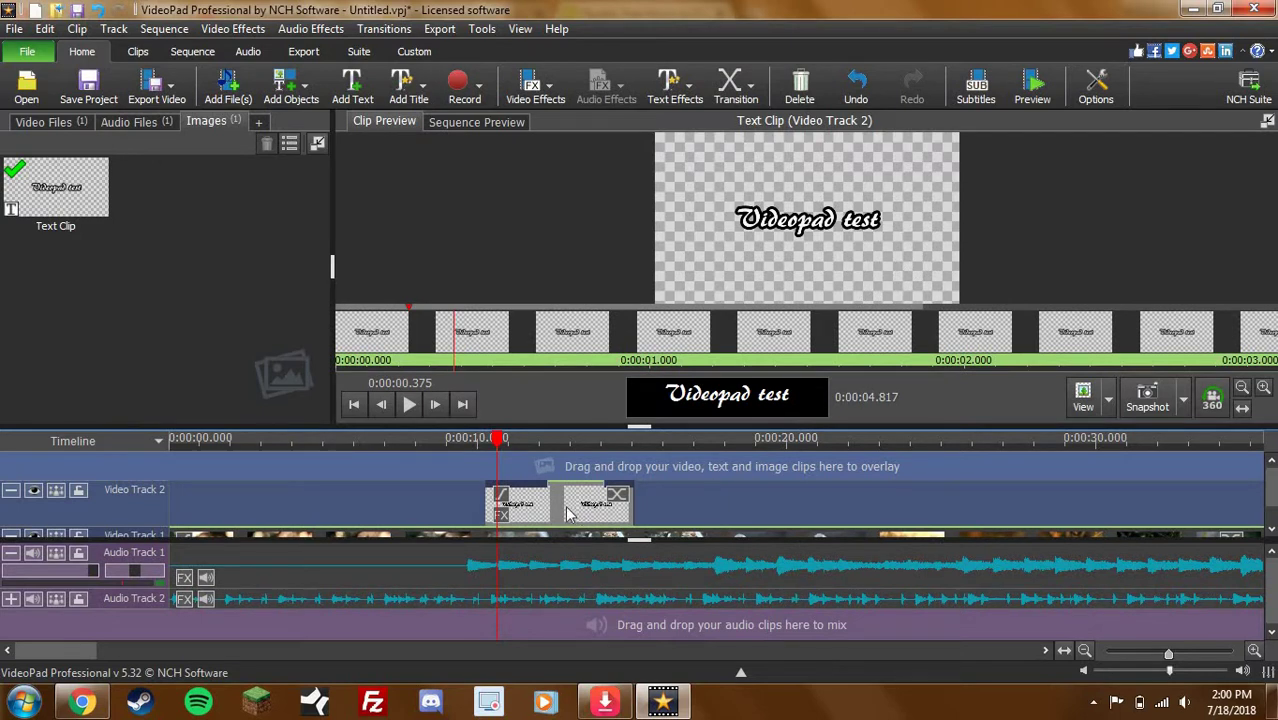
# Add an empty text clip to Video Track 2 at about 16 seconds, open its text colour choices, and close the editor without changes
pyautogui.click(669, 509)
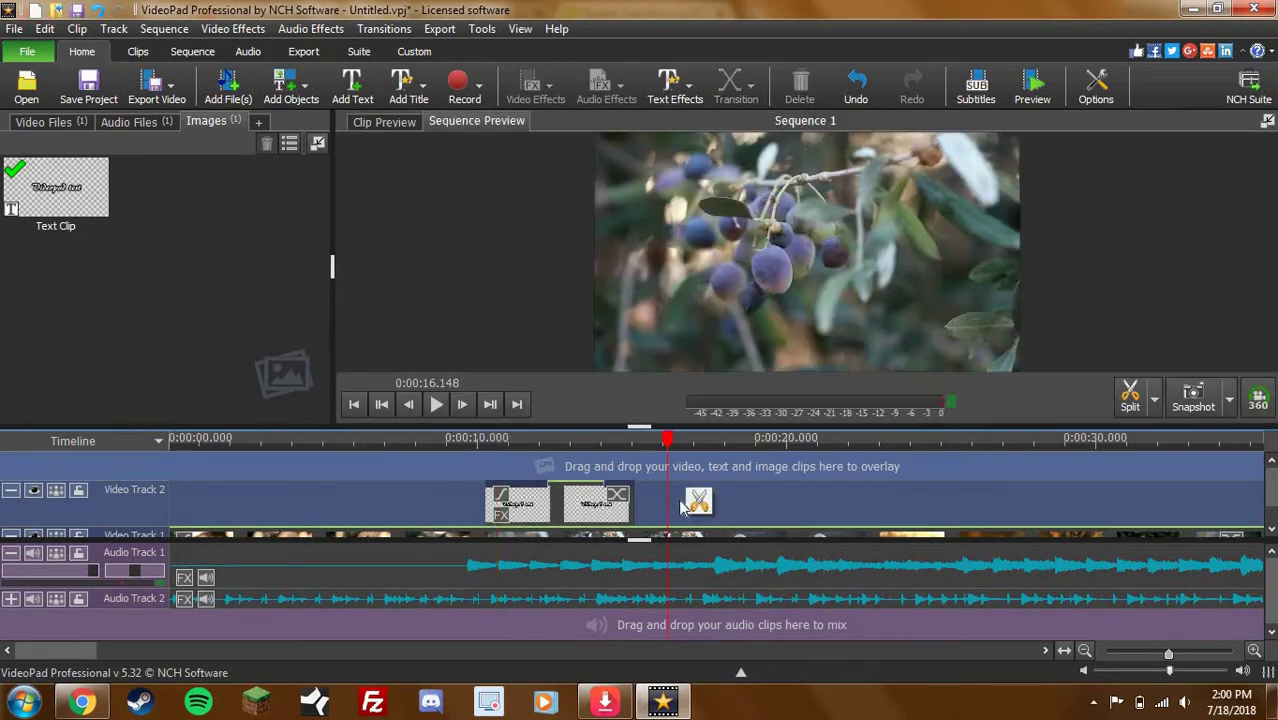
pyautogui.click(356, 103)
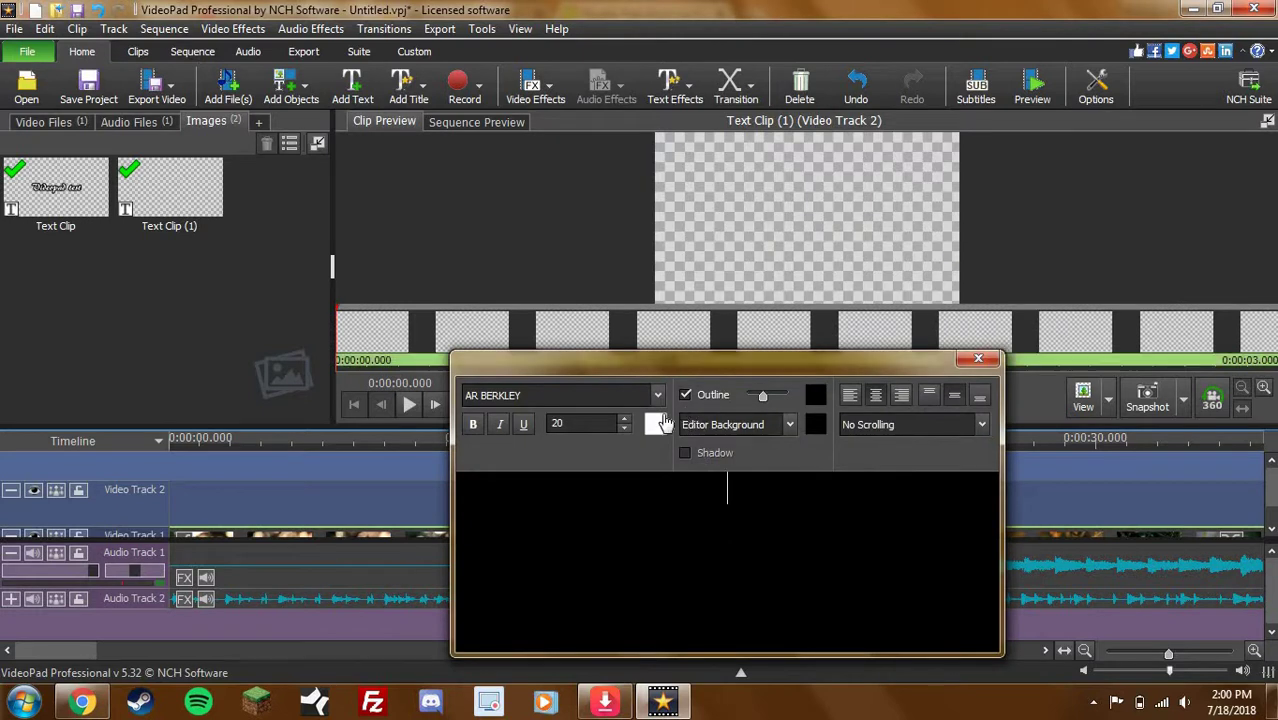
pyautogui.click(658, 424)
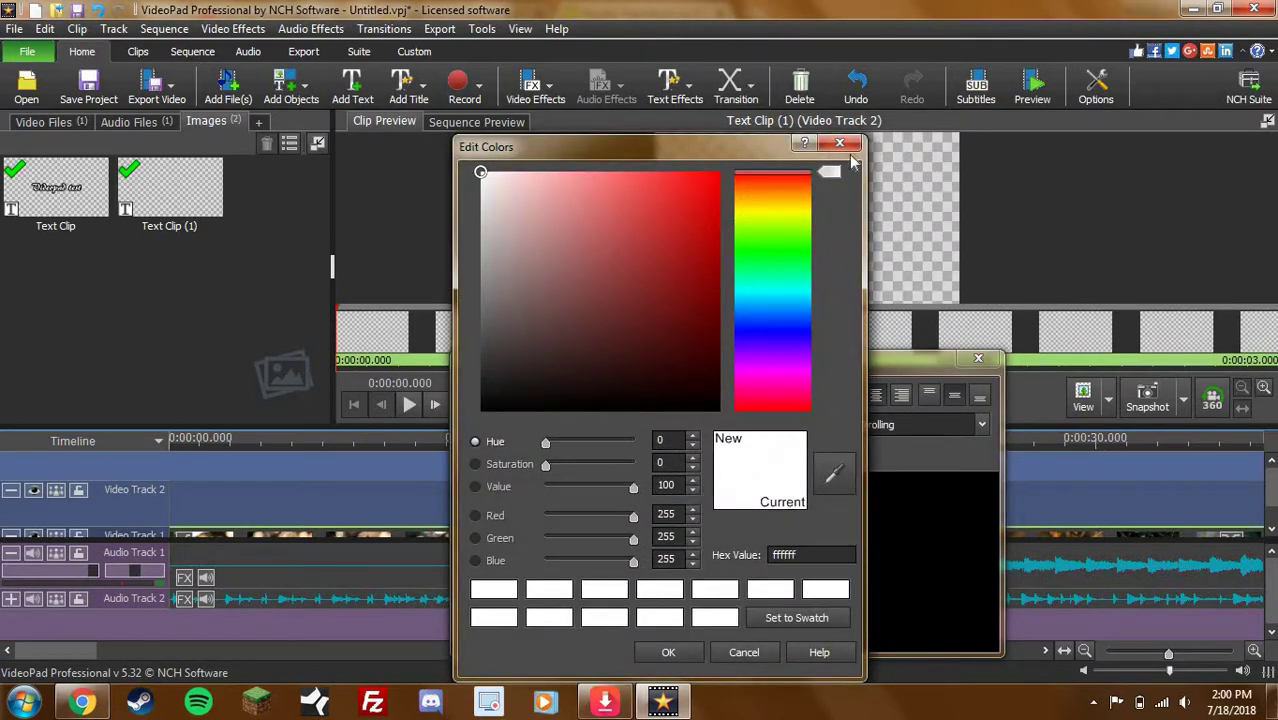
pyautogui.click(840, 143)
pyautogui.click(978, 358)
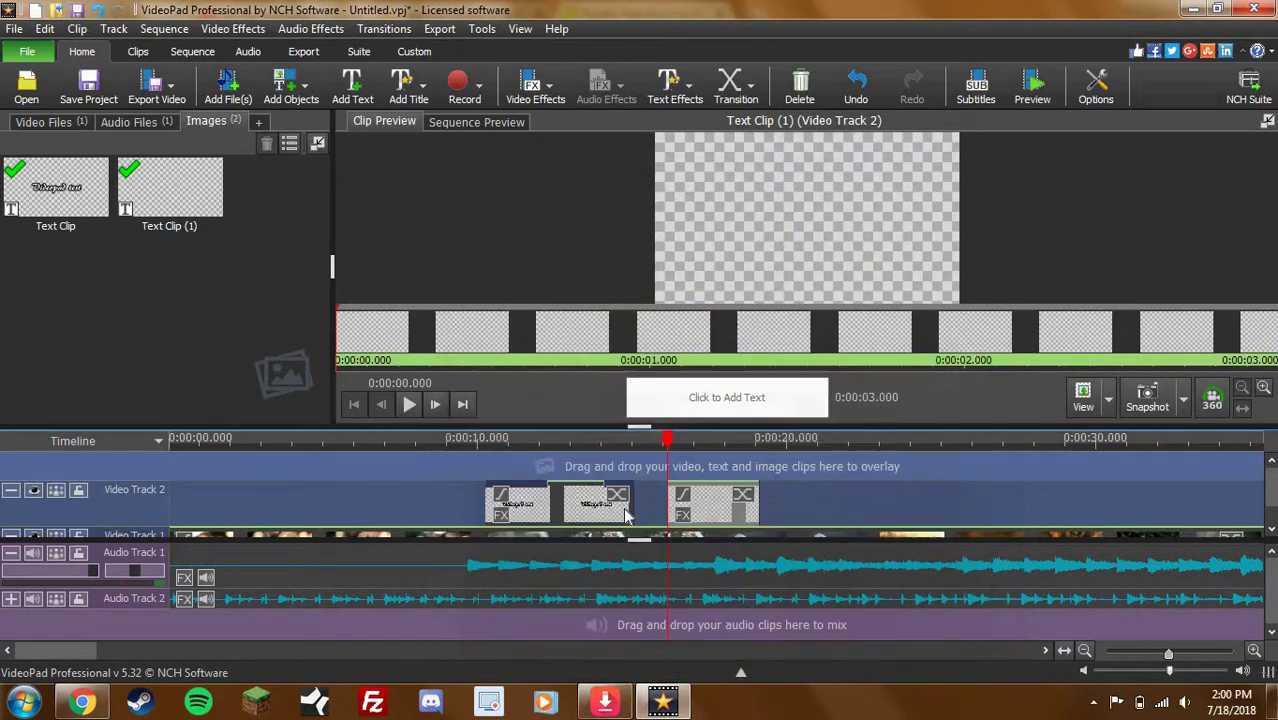
# Browse the transitions available for the end of the "Videopad test" clip, close the list unchanged, and play the clip preview
pyautogui.click(618, 496)
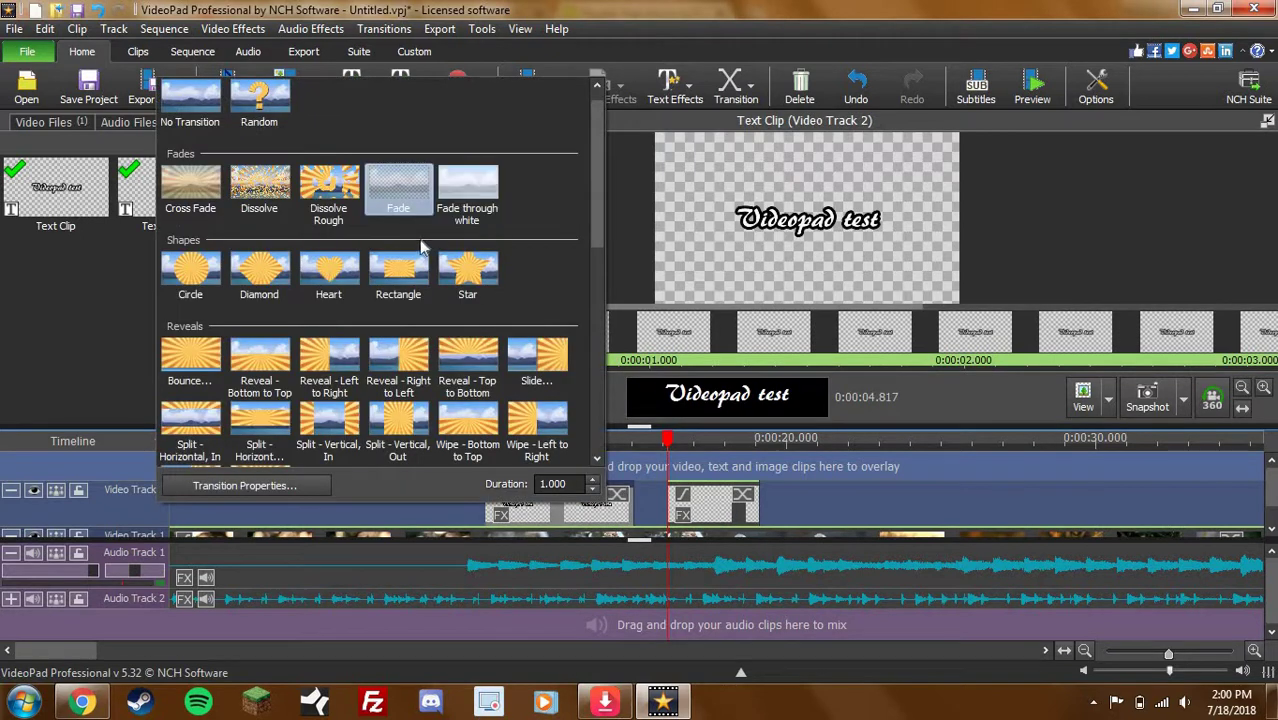
pyautogui.scroll(-8, 422, 247)
pyautogui.scroll(10, 360, 404)
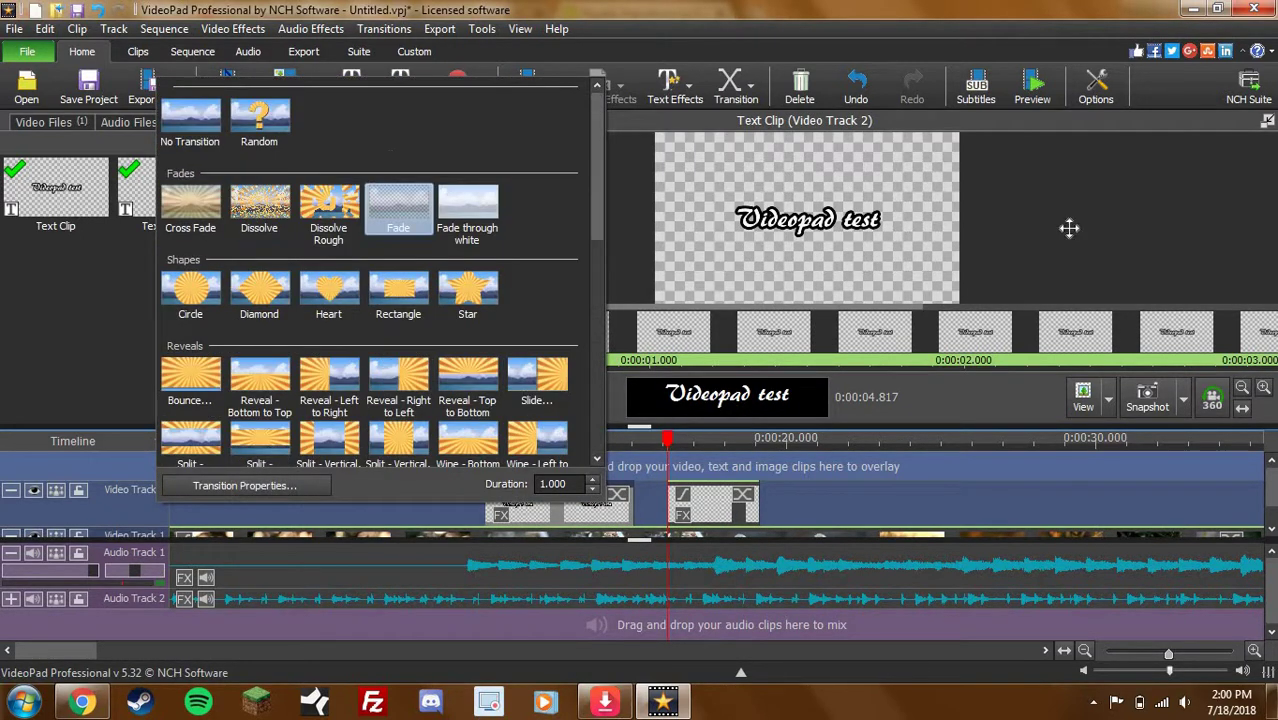
pyautogui.click(1133, 216)
pyautogui.press('space')
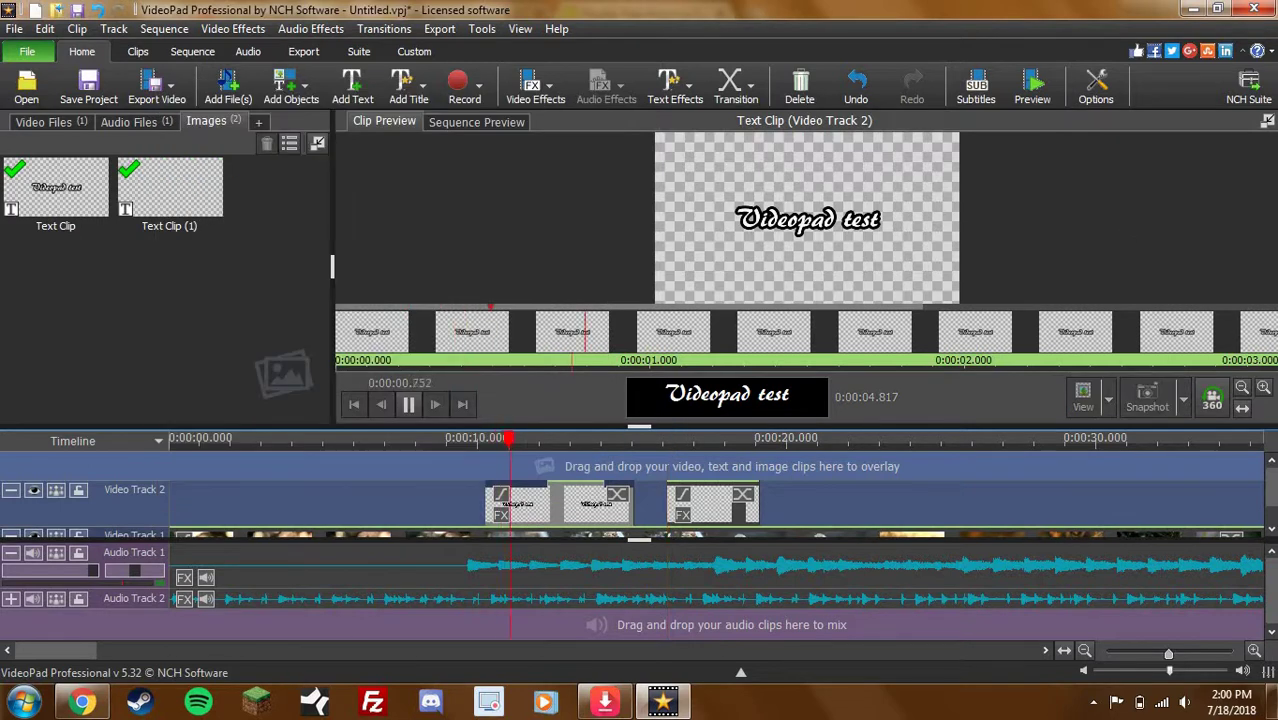
# Switch to Chrome and search YouTube for "videopad video editor tutorial"
pyautogui.click(80, 700)
pyautogui.click(240, 12)
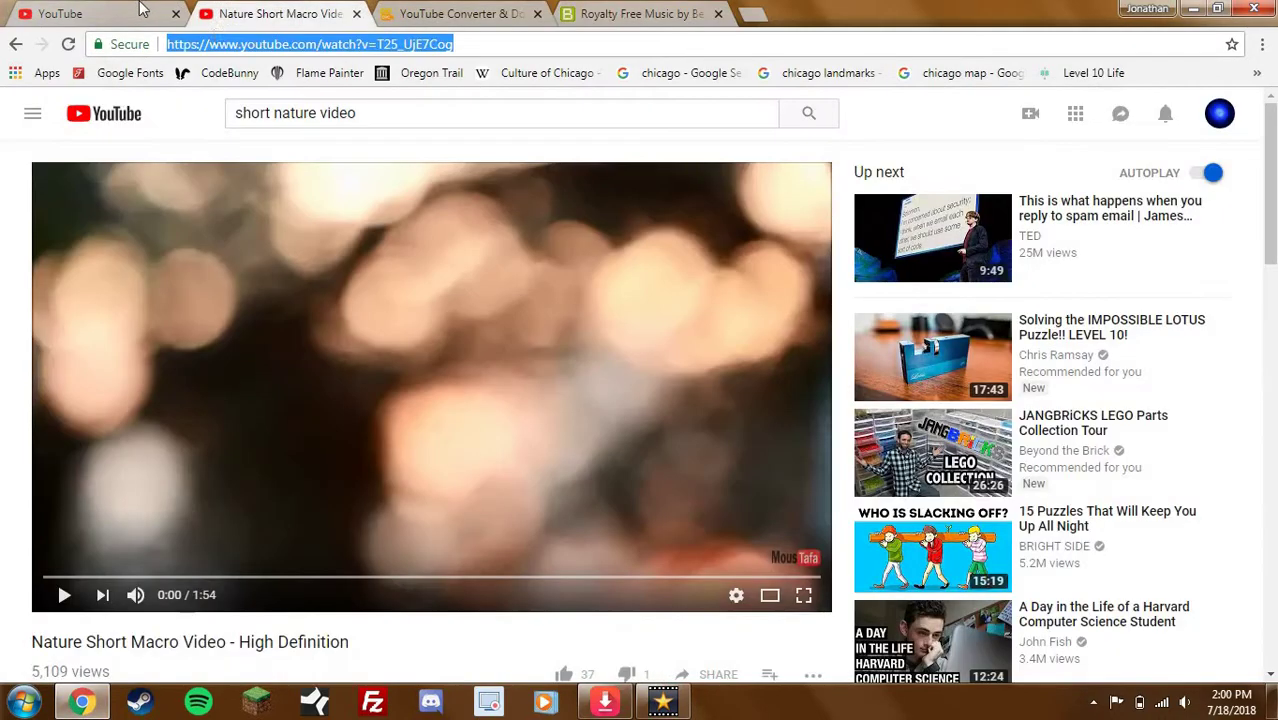
pyautogui.click(143, 9)
pyautogui.click(344, 114)
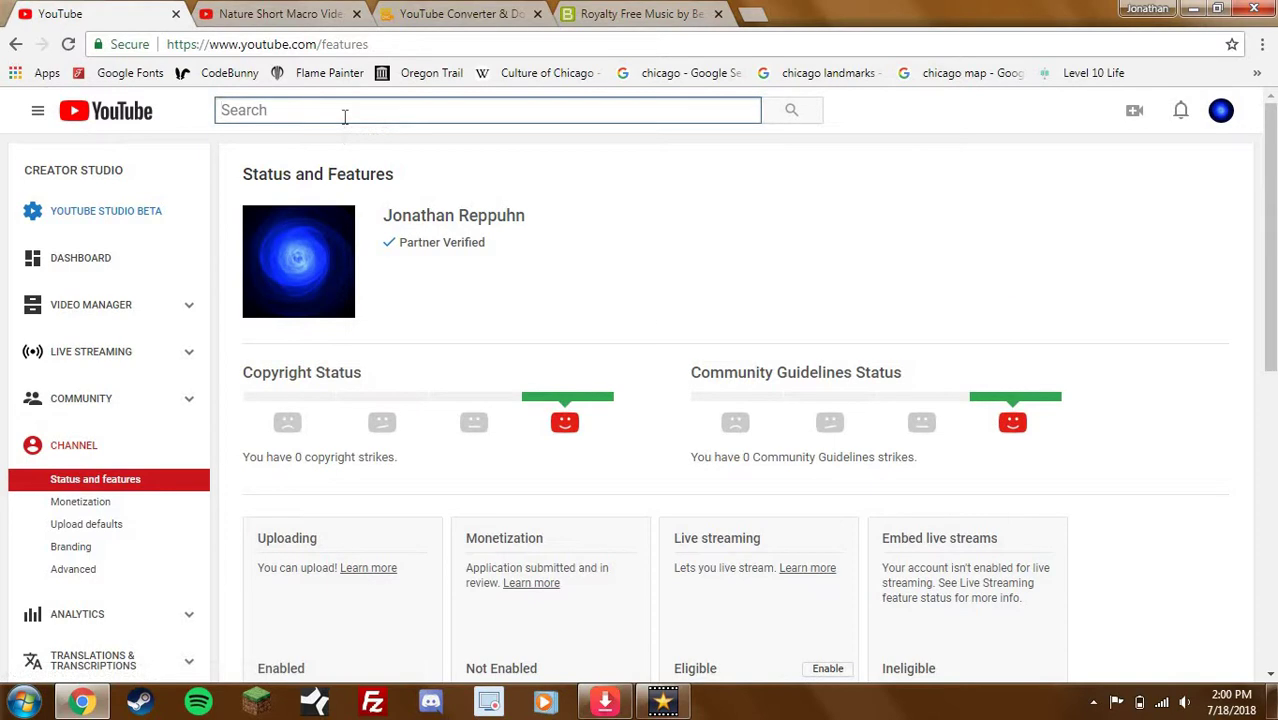
pyautogui.write('youtub')
pyautogui.press('BackSpace')
pyautogui.press('BackSpace')
pyautogui.press('BackSpace')
pyautogui.press('BackSpace')
pyautogui.press('BackSpace')
pyautogui.press('BackSpace')
pyautogui.write('videopad')
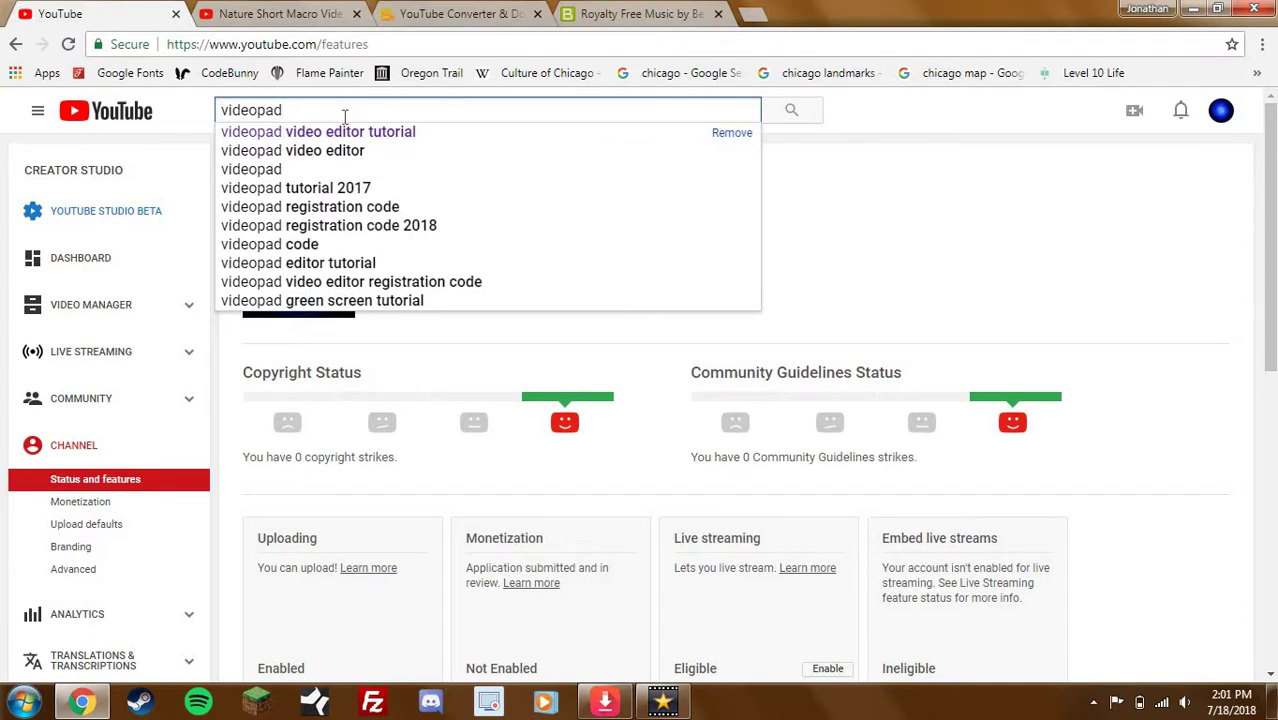
pyautogui.press('Down')
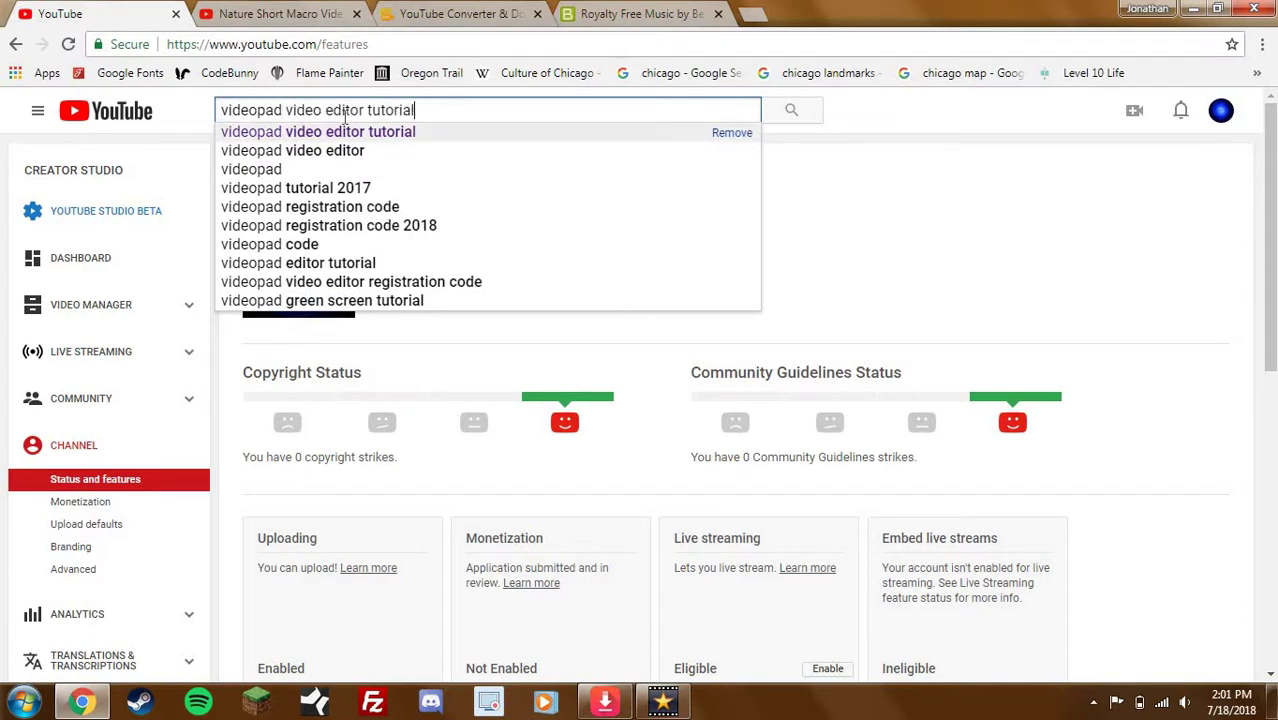
pyautogui.press('Return')
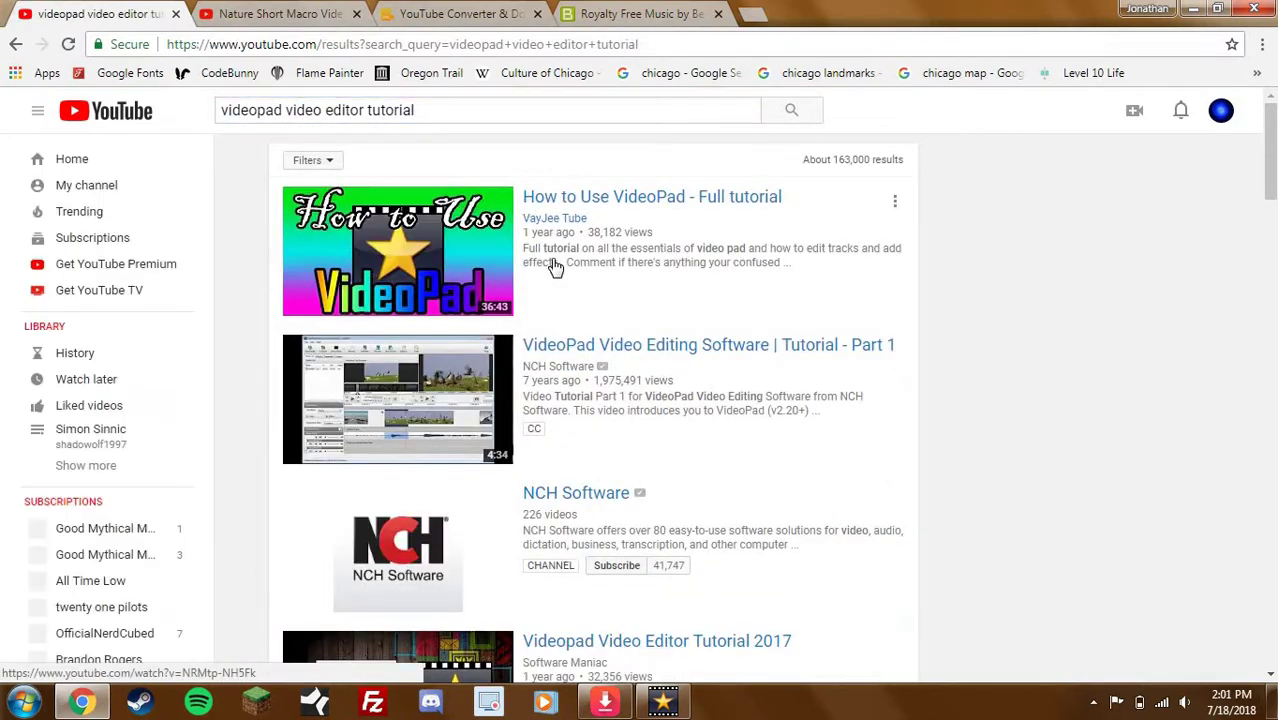
# Look through the VideoPad tutorial search results and switch back to VideoPad
pyautogui.scroll(-3, 480, 262)
pyautogui.scroll(3, 480, 262)
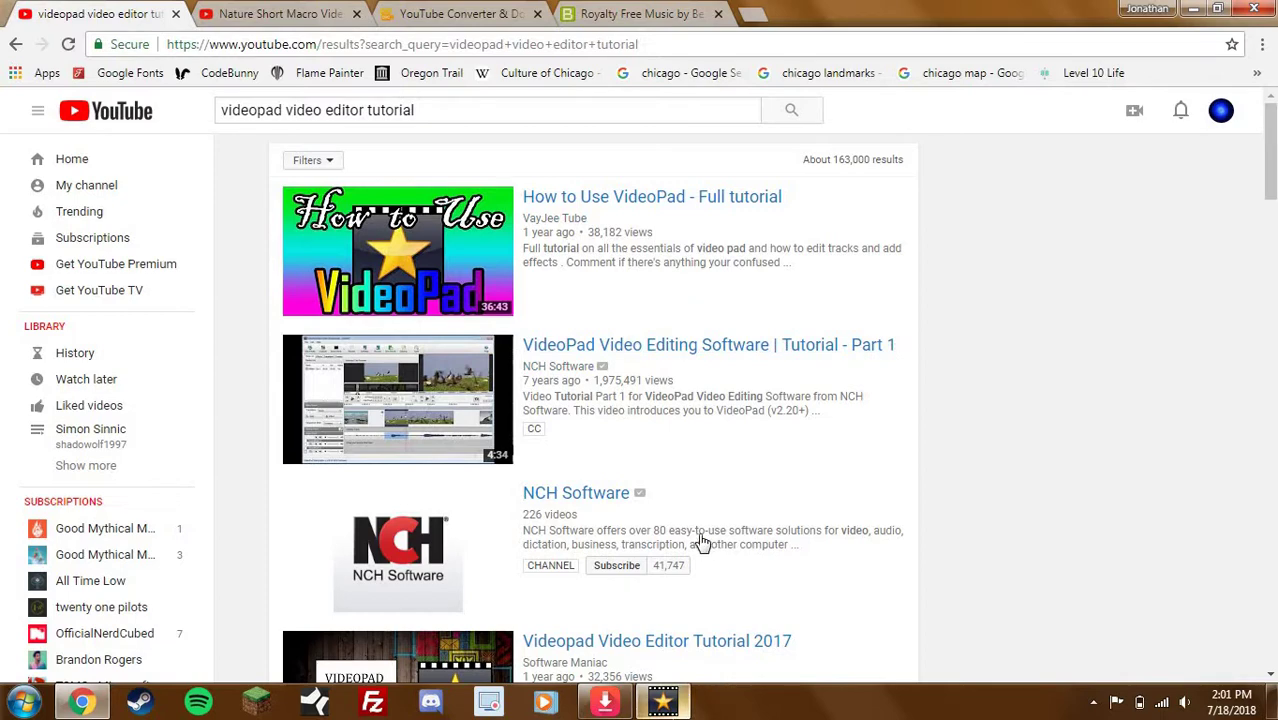
pyautogui.scroll(-1, 736, 505)
pyautogui.scroll(1, 736, 505)
pyautogui.click(666, 703)
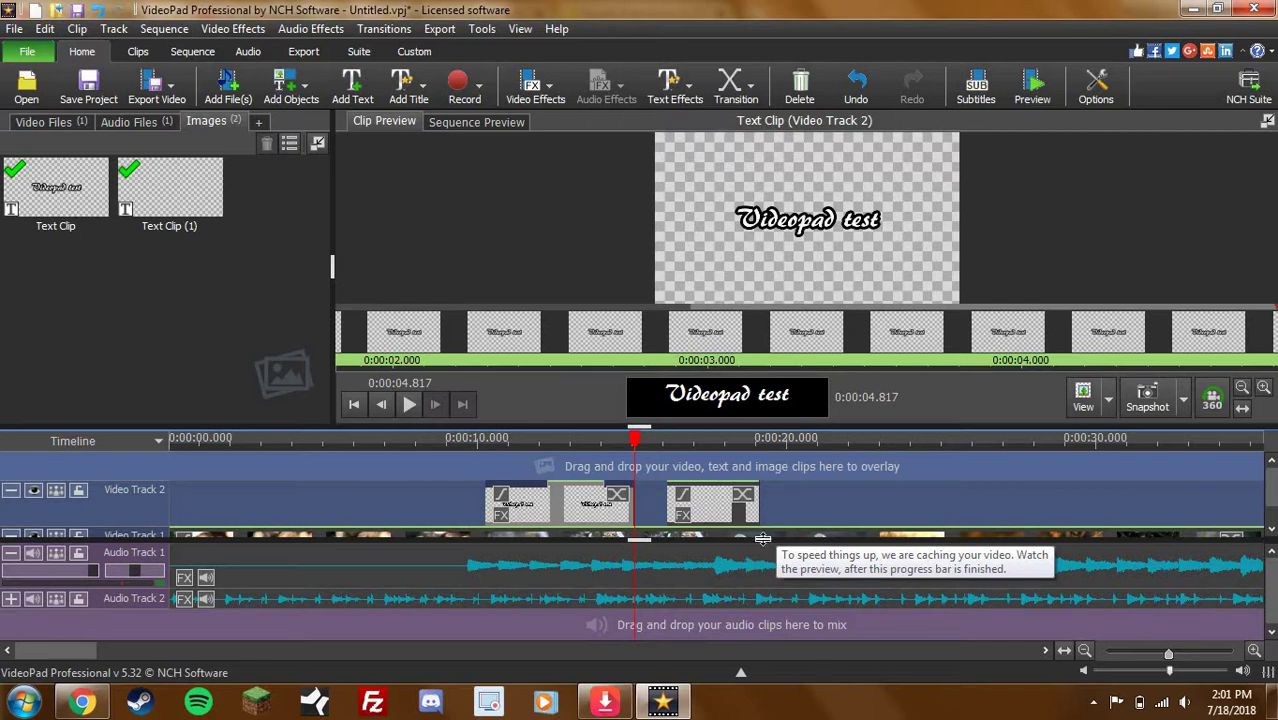
# Return to YouTube in Chrome, open the account settings' additional features page, and examine the channel's copyright status
pyautogui.click(82, 703)
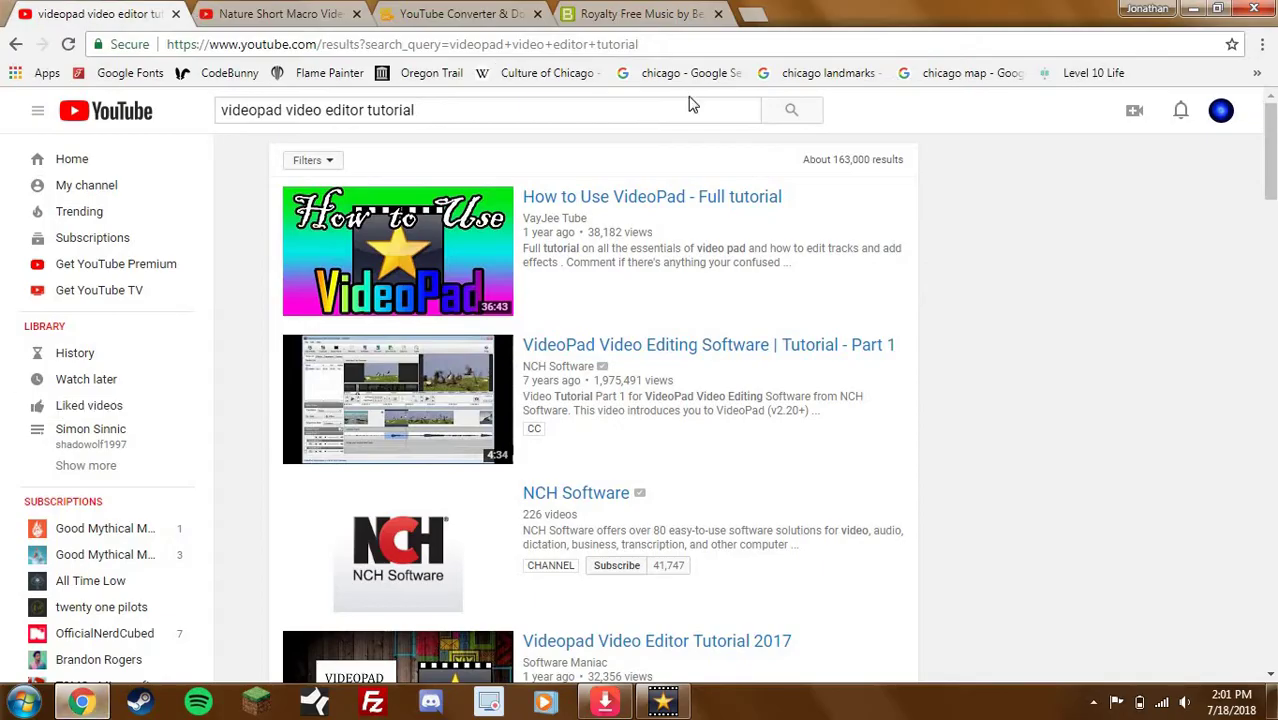
pyautogui.click(1221, 110)
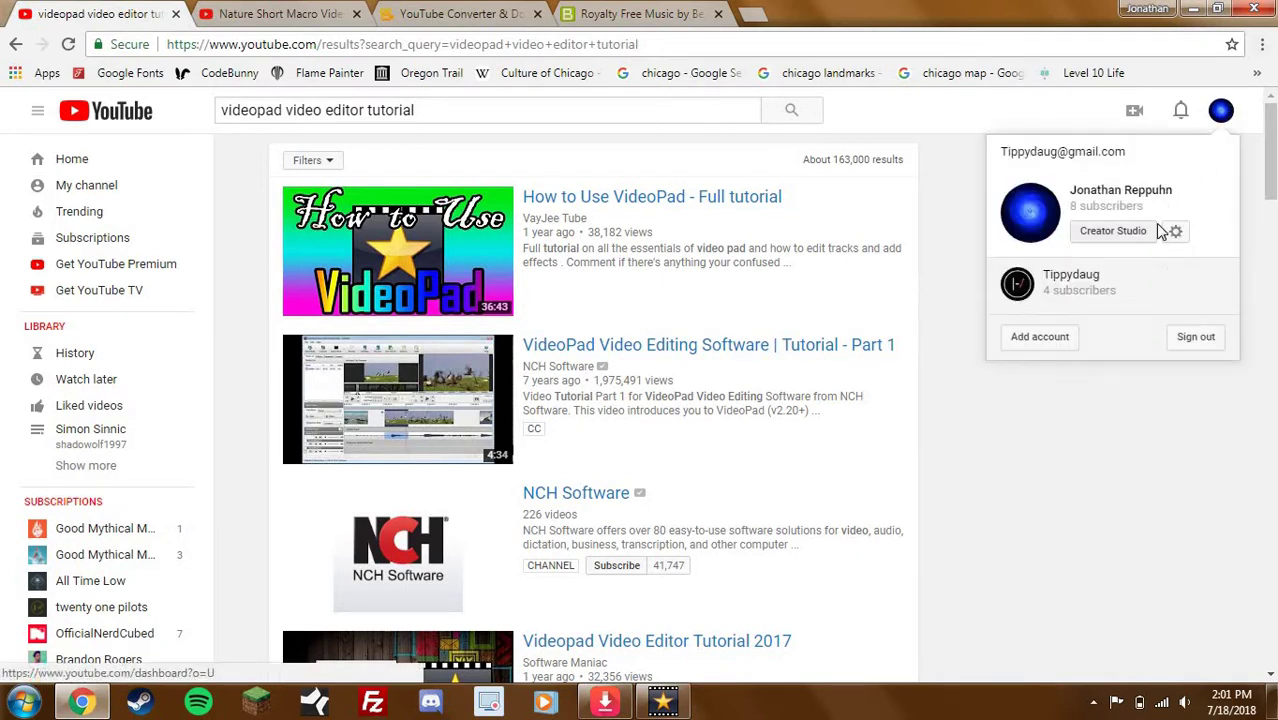
pyautogui.click(1174, 232)
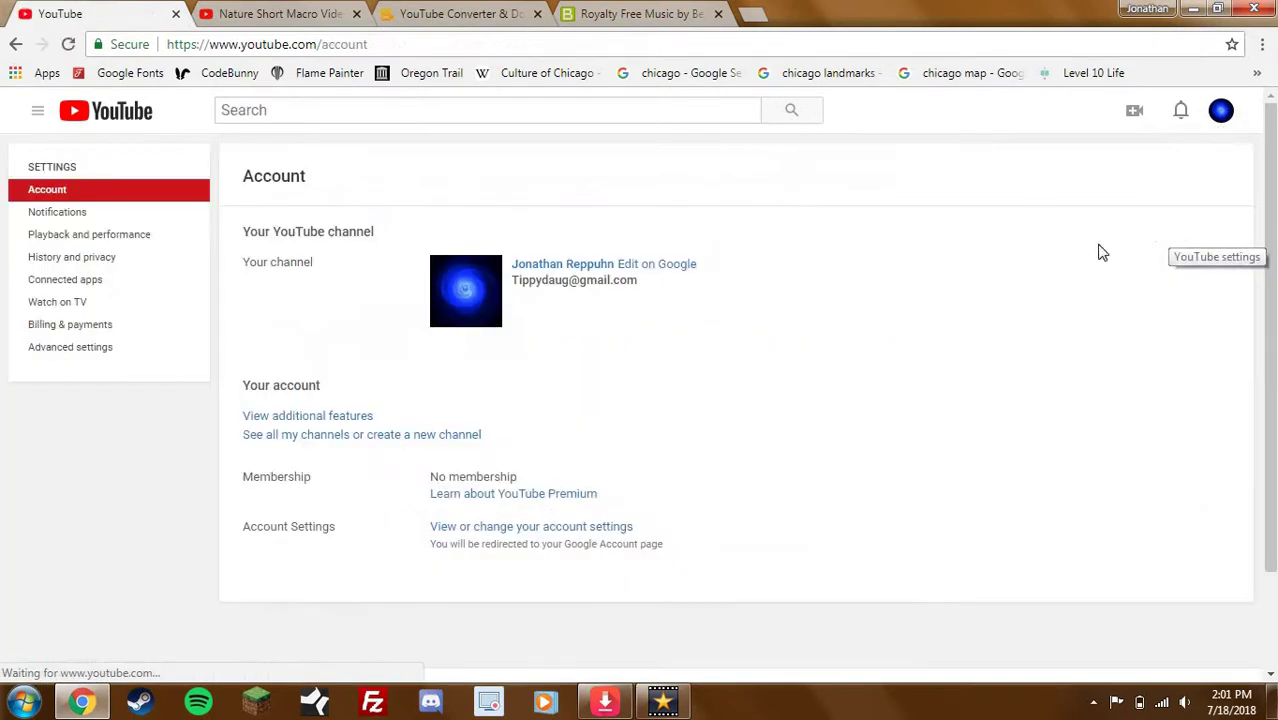
pyautogui.click(316, 420)
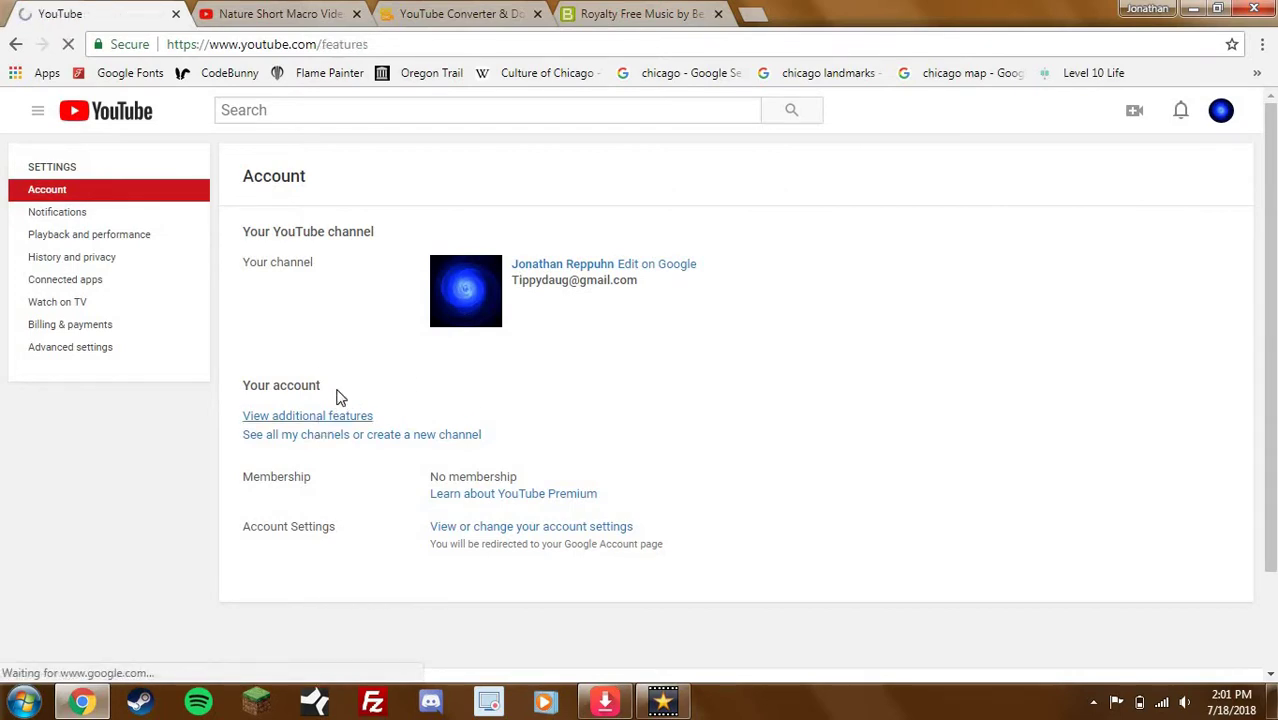
pyautogui.moveTo(404, 458); pyautogui.dragTo(245, 462)
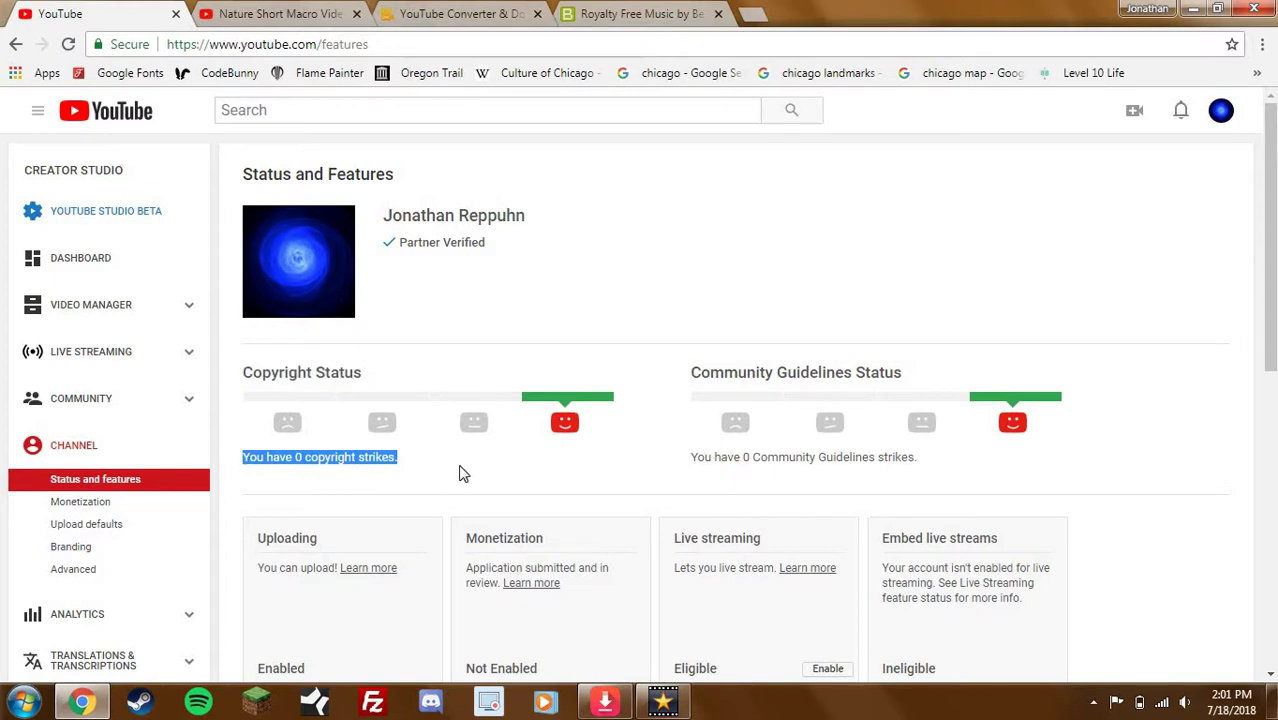
pyautogui.click(463, 467)
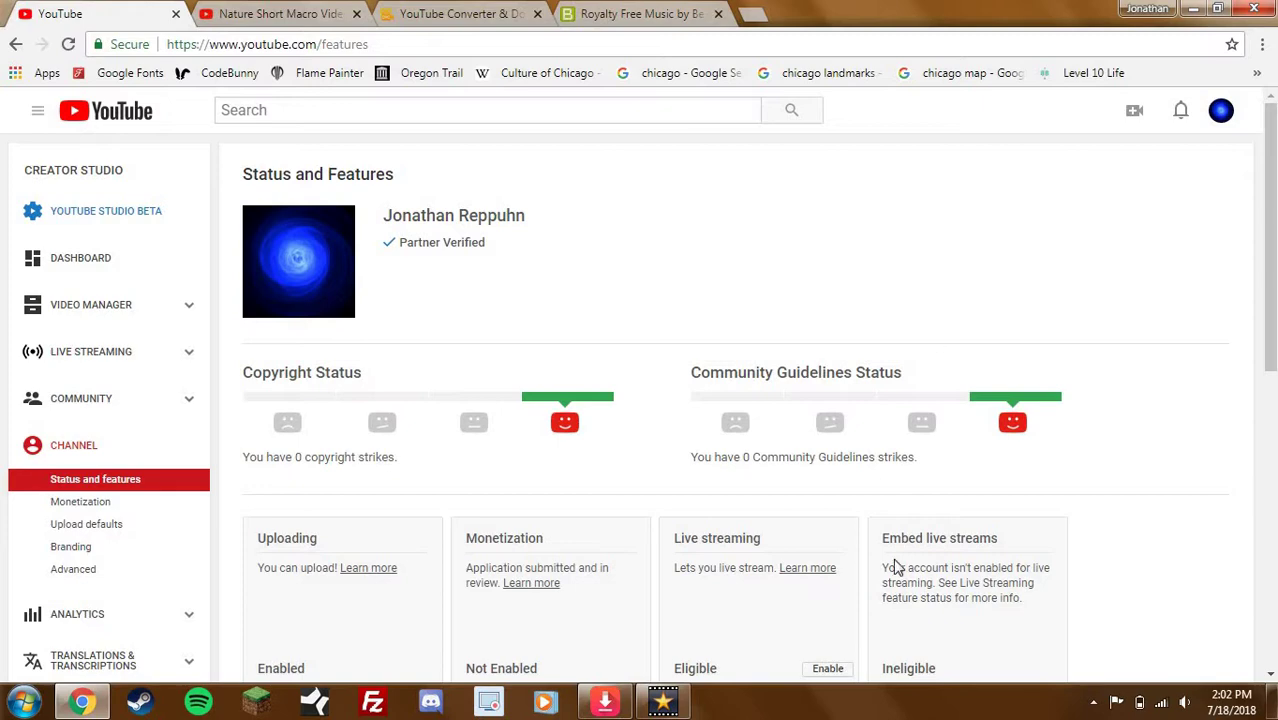
# Switch to VideoPad and move the empty text clip on Video Track 2 to start at about 19 seconds
pyautogui.click(660, 702)
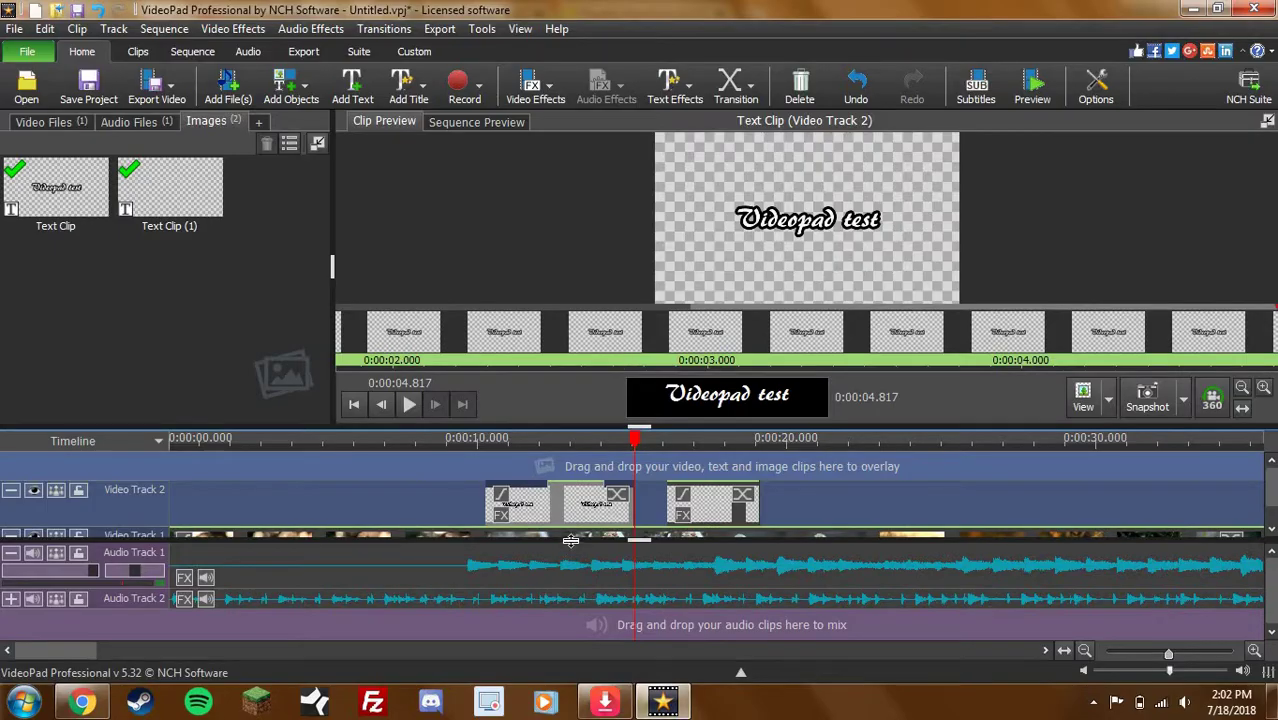
pyautogui.click(758, 517)
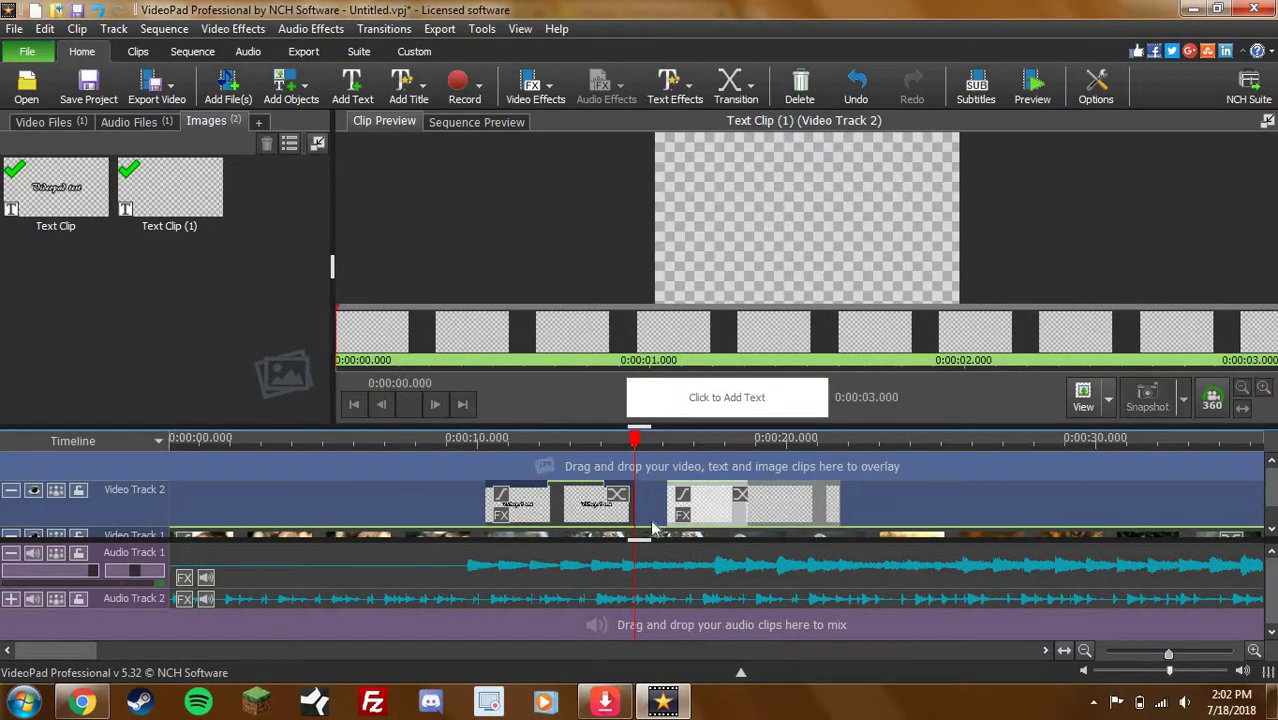
pyautogui.moveTo(758, 517); pyautogui.dragTo(839, 517)
# Set the duration of the Fade transition at the end of the "Videopad test" clip to 1.200 seconds
pyautogui.click(619, 497)
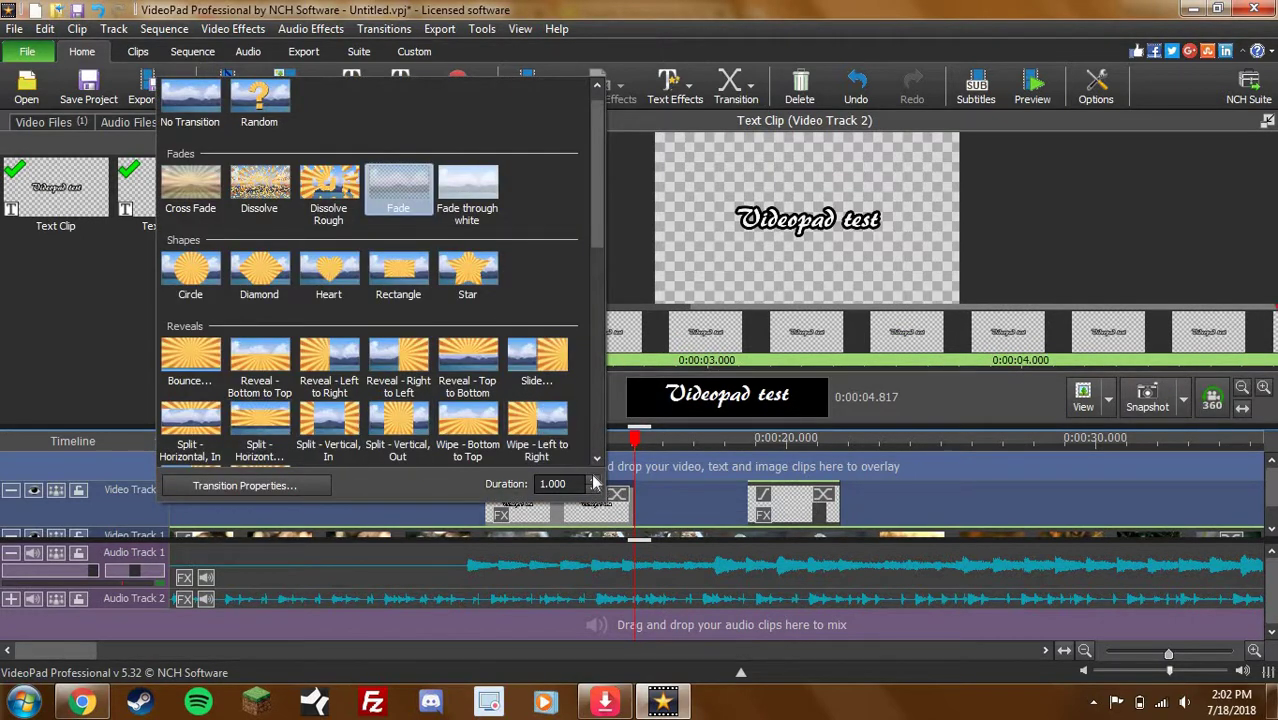
pyautogui.click(590, 481)
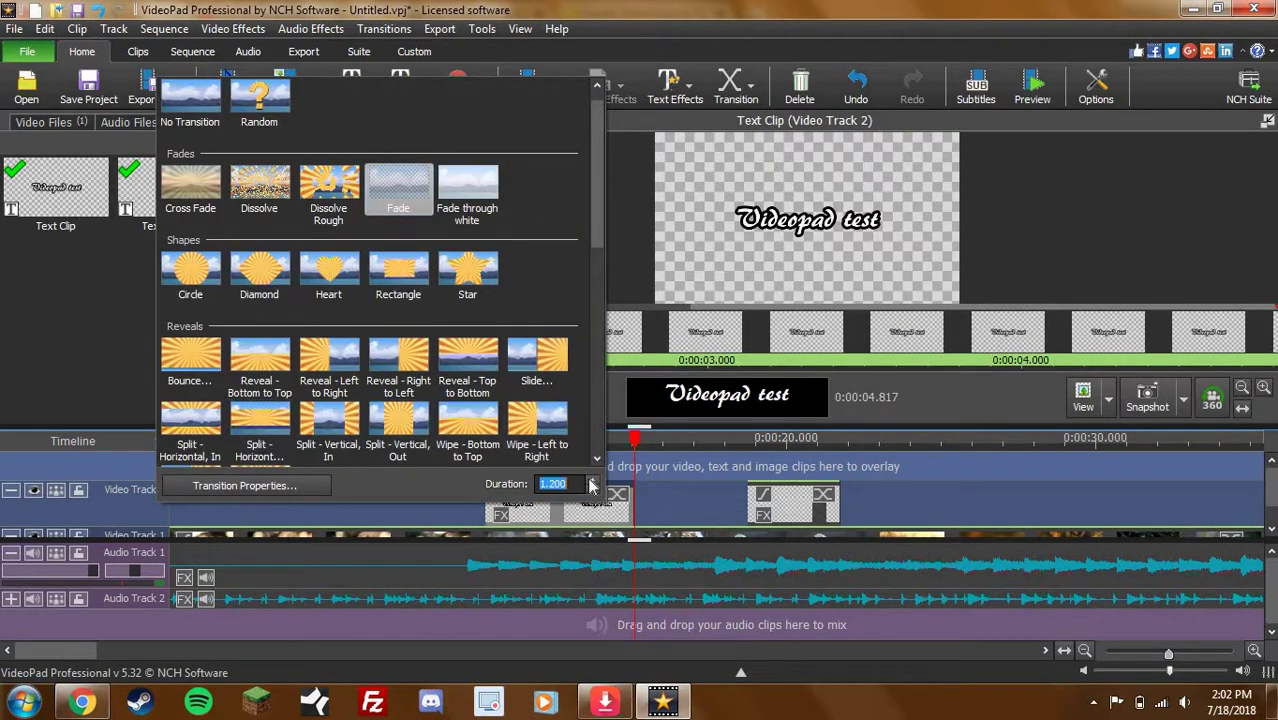
pyautogui.click(571, 530)
# Check the fade-in duration of the "Videopad test" text clip and apply a Cross Fade transition at its end
pyautogui.click(502, 496)
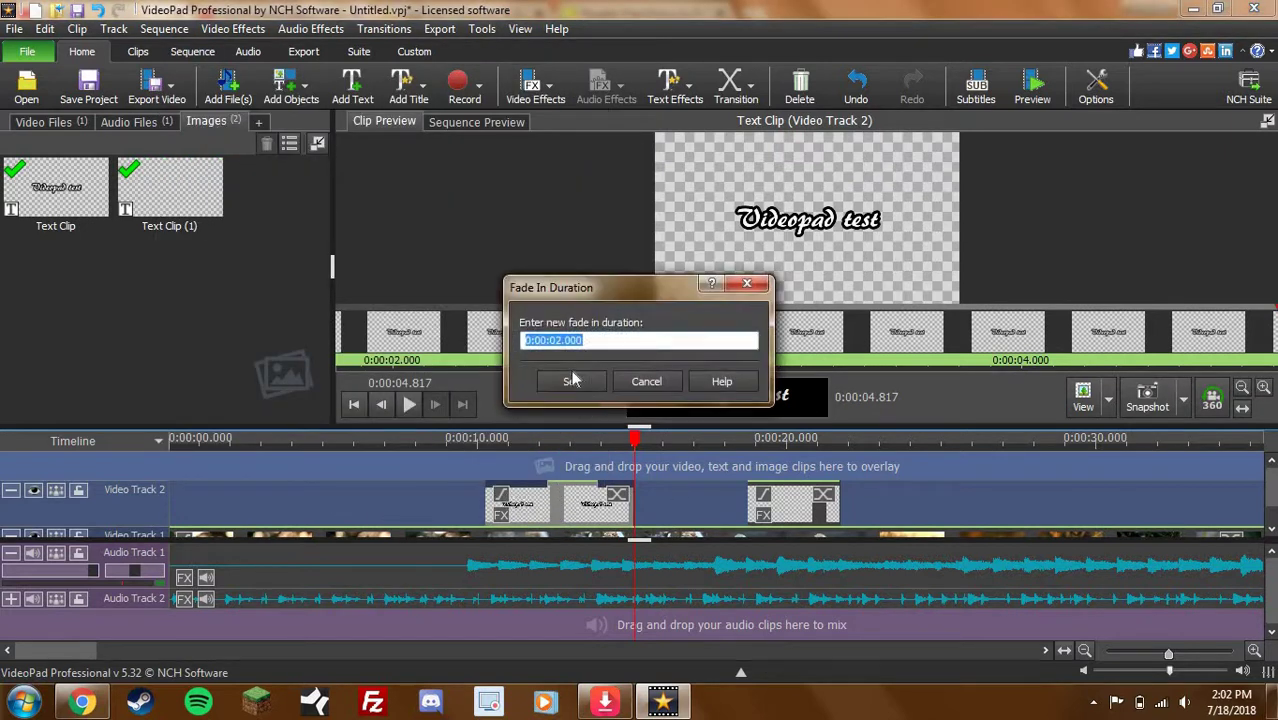
pyautogui.click(650, 381)
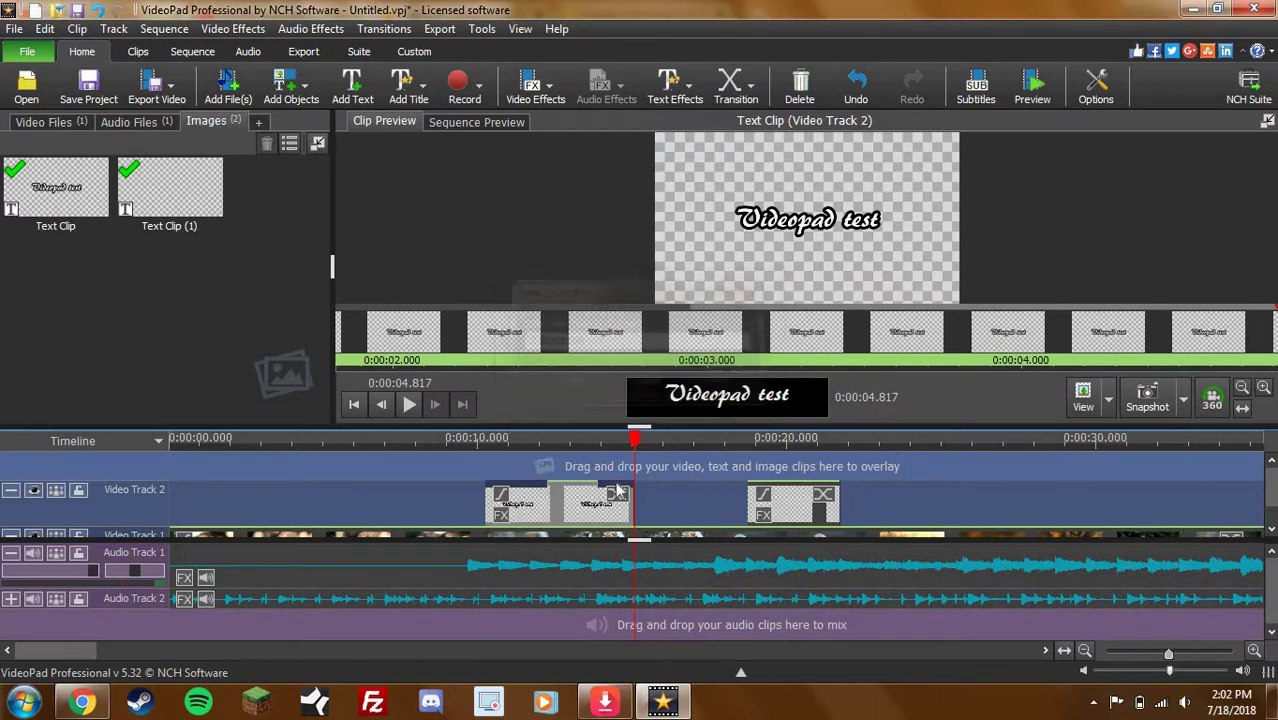
pyautogui.click(617, 494)
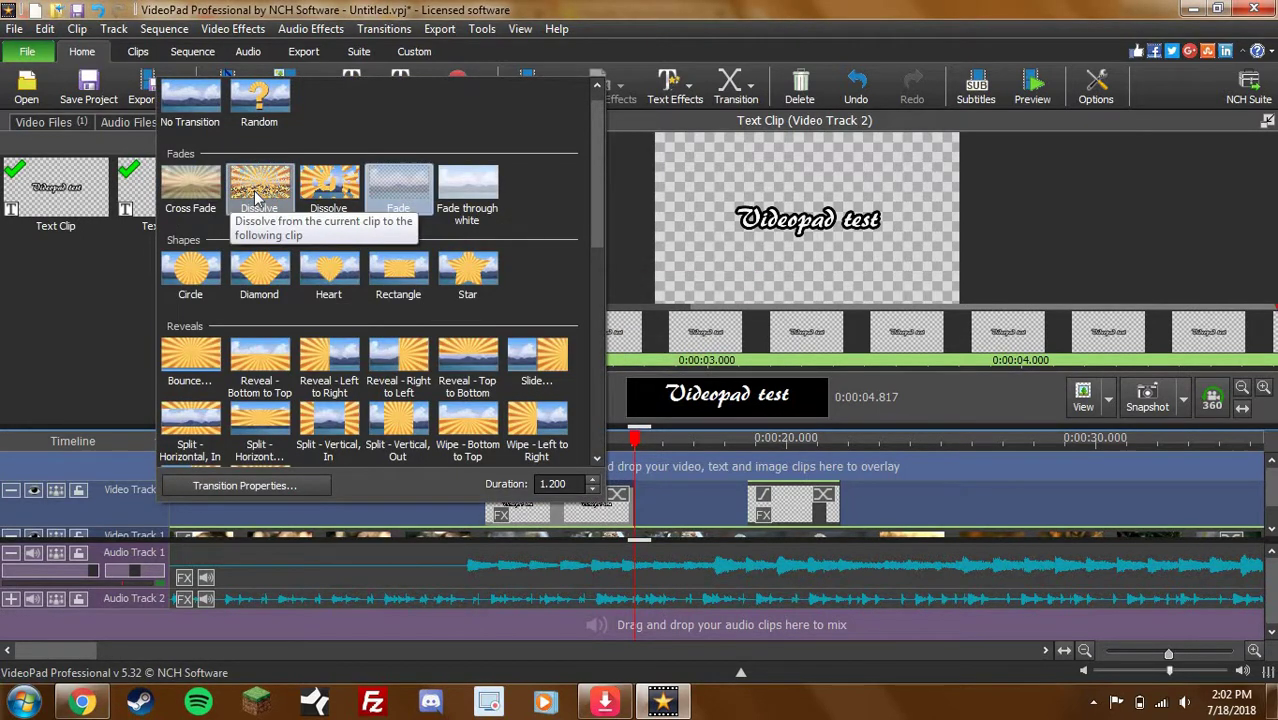
pyautogui.click(192, 188)
# Preview the sequence from about 9 seconds until the "Videopad test" text clip has ended
pyautogui.click(472, 492)
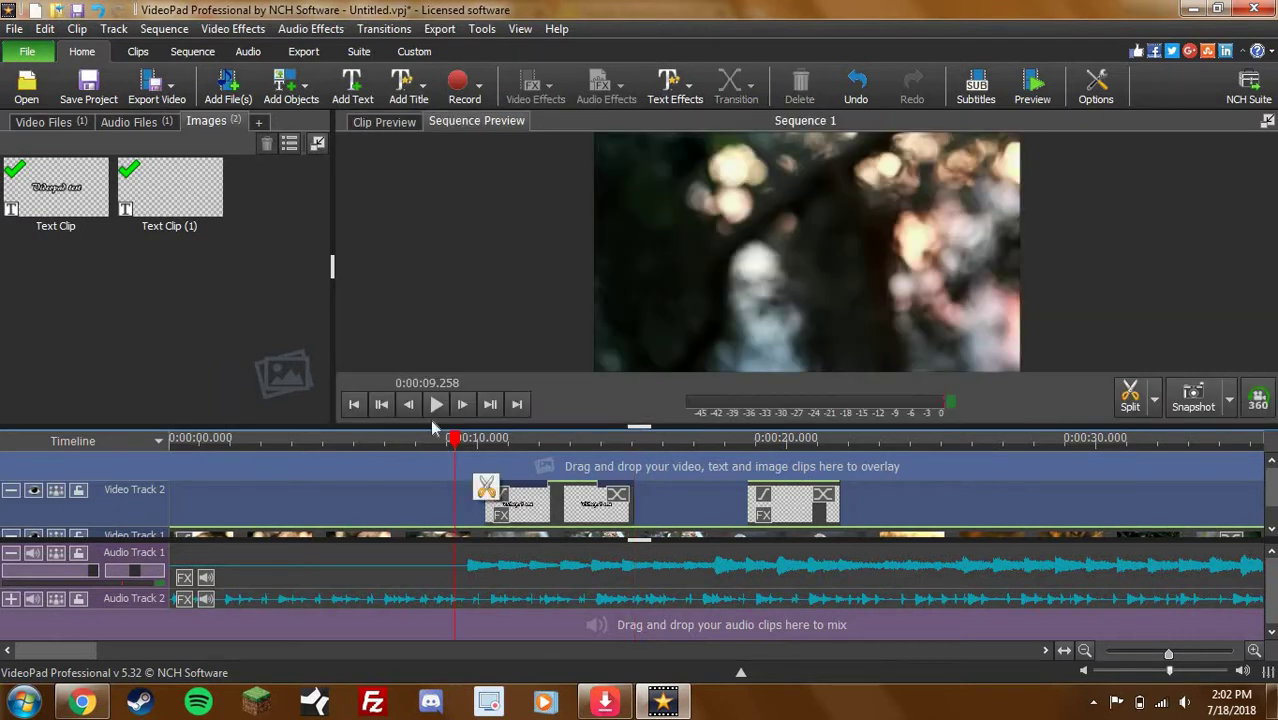
pyautogui.click(430, 409)
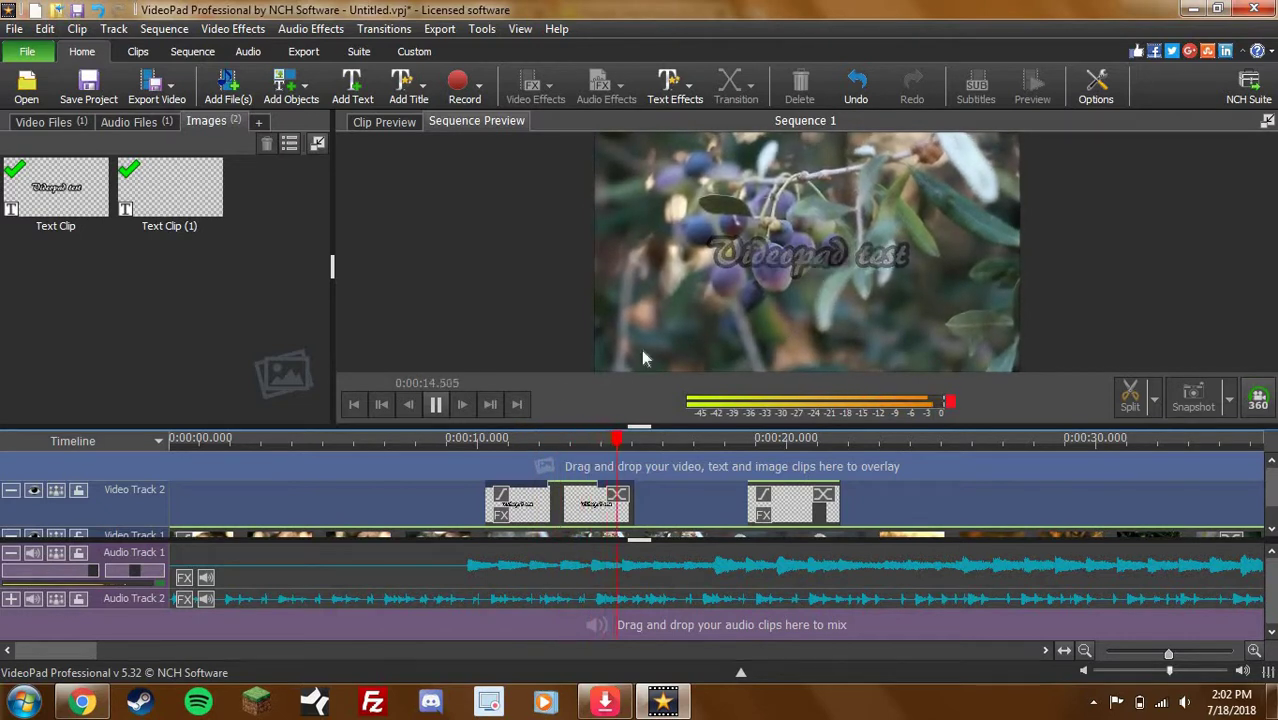
pyautogui.click(436, 404)
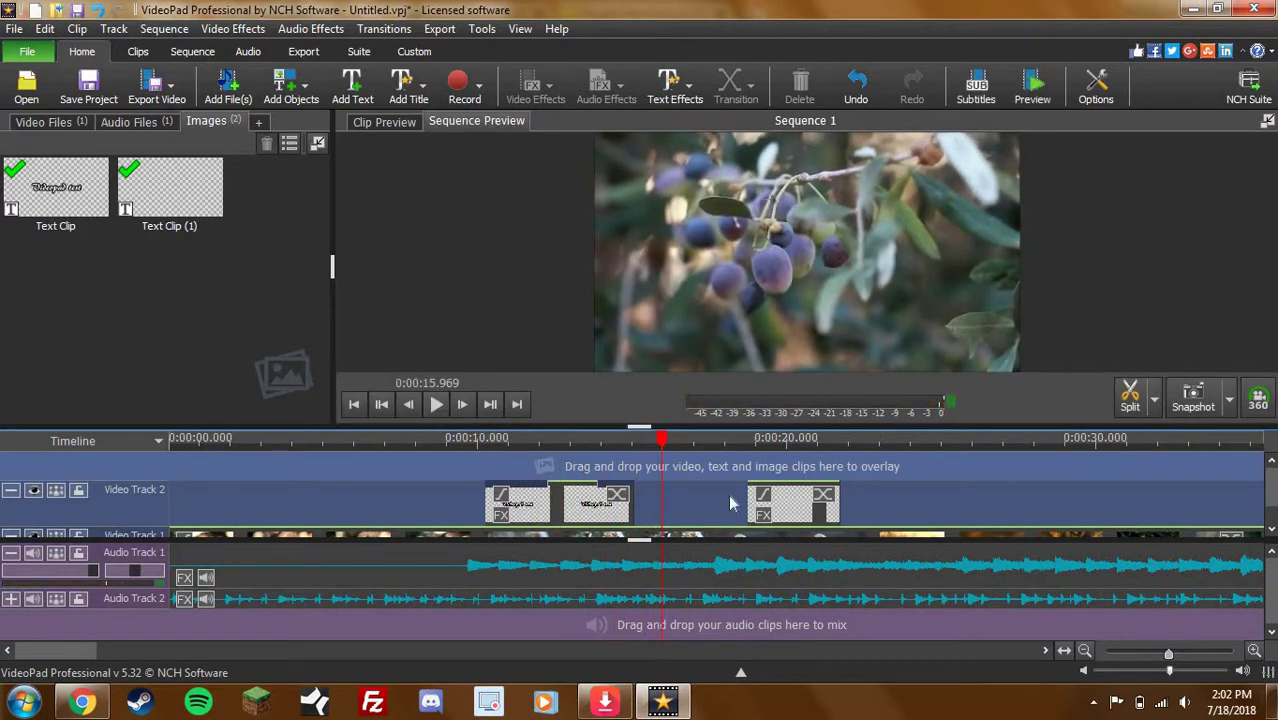
# Try to move the "Videopad test" text clip onto Video Track 1, return it to Video Track 2, and undo the moves
pyautogui.moveTo(822, 510); pyautogui.dragTo(593, 542)
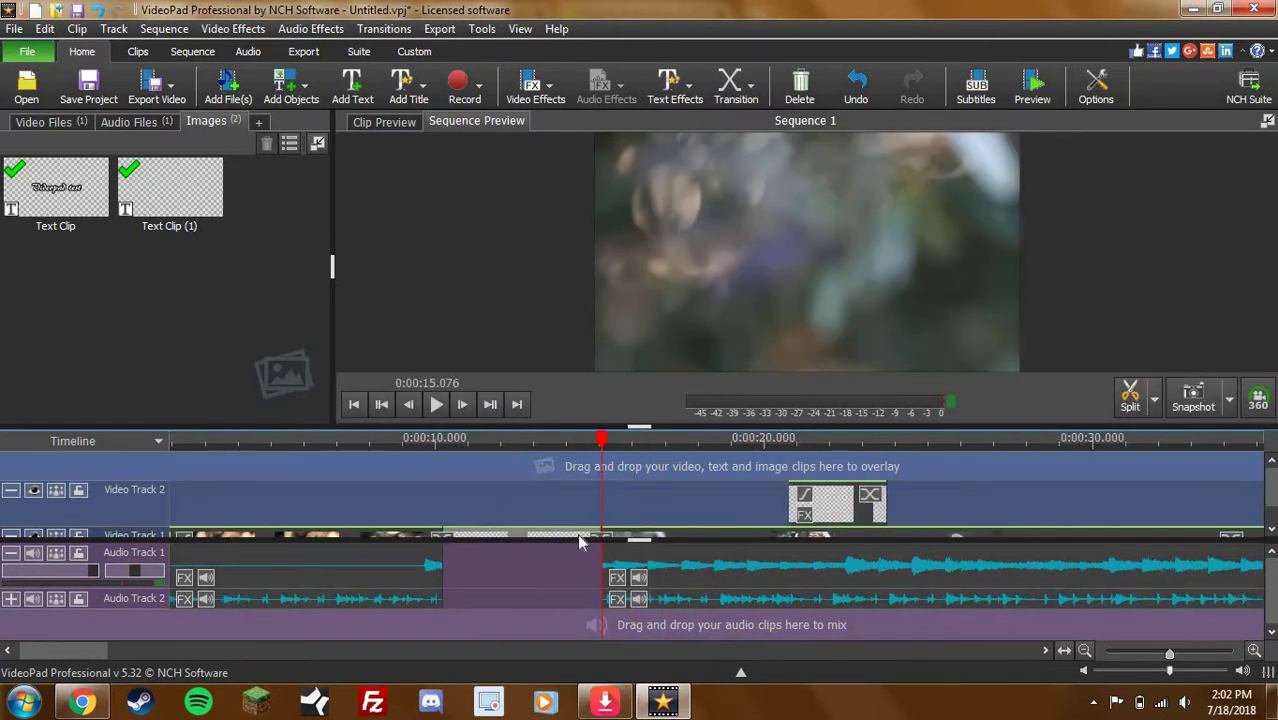
pyautogui.scroll(2, 519, 531)
pyautogui.scroll(-1, 519, 531)
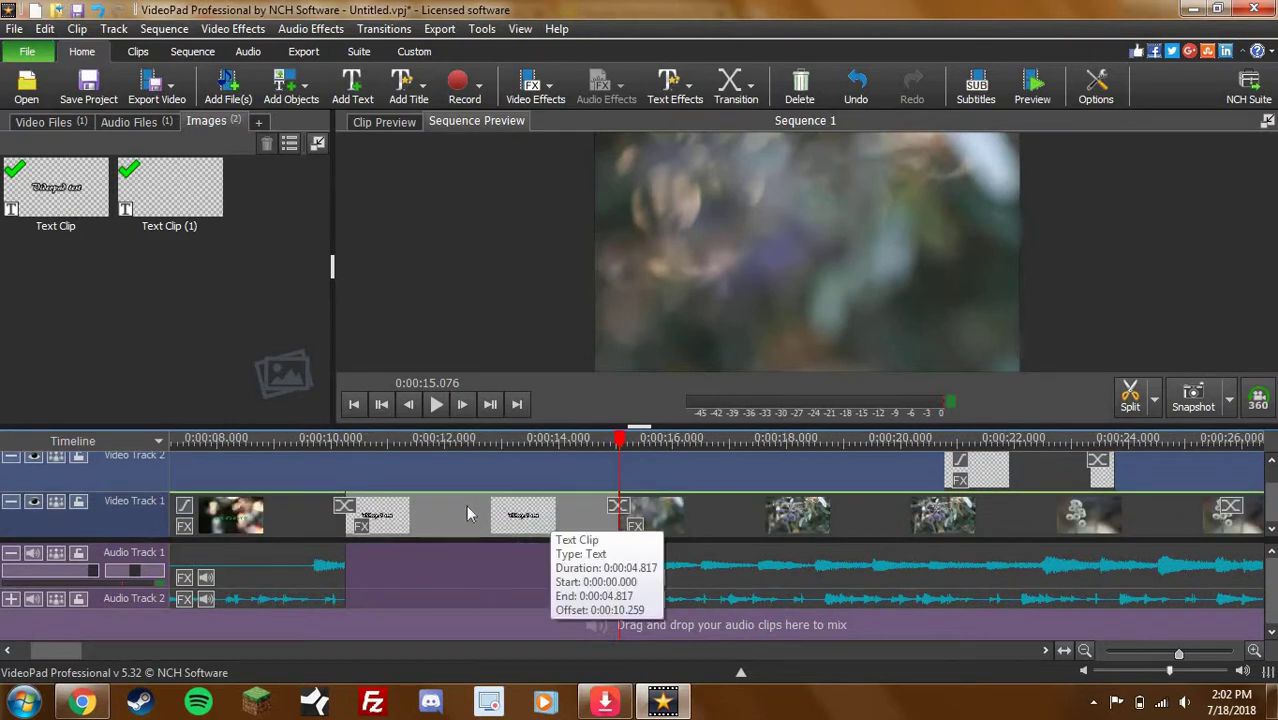
pyautogui.moveTo(506, 477); pyautogui.dragTo(518, 474)
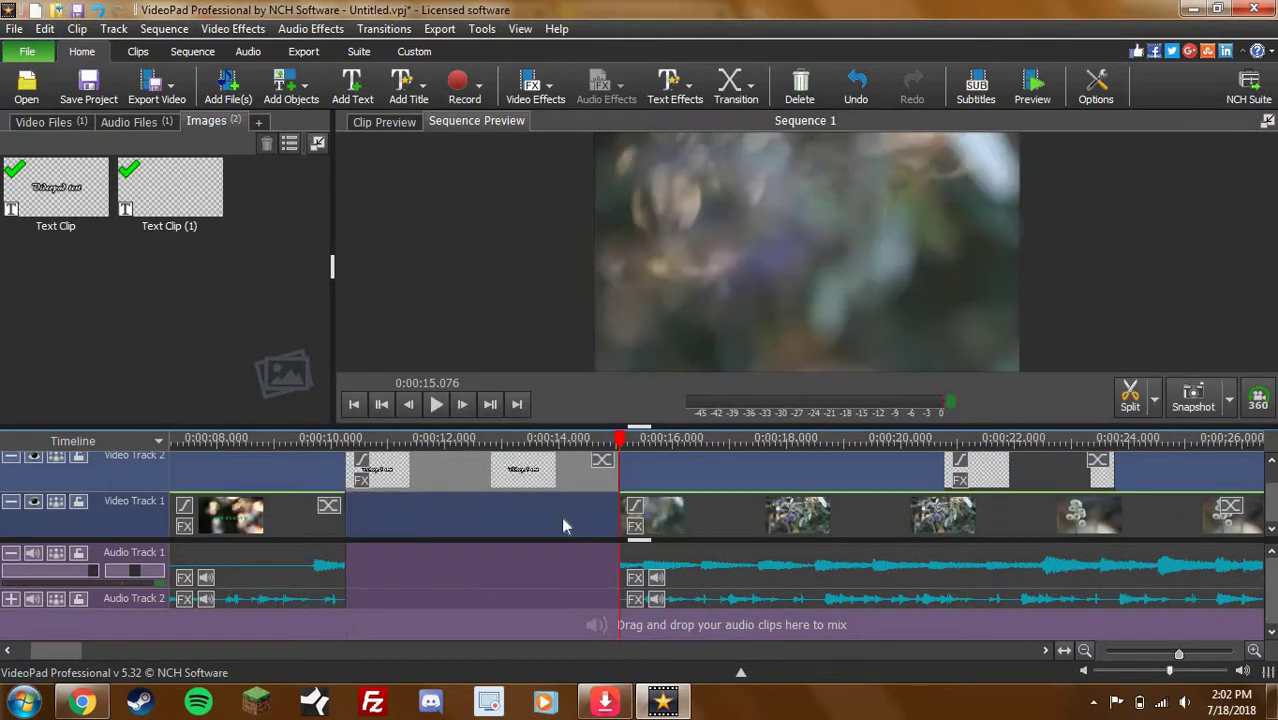
pyautogui.hotkey('ctrl', 'z')
pyautogui.scroll(-2, 543, 541)
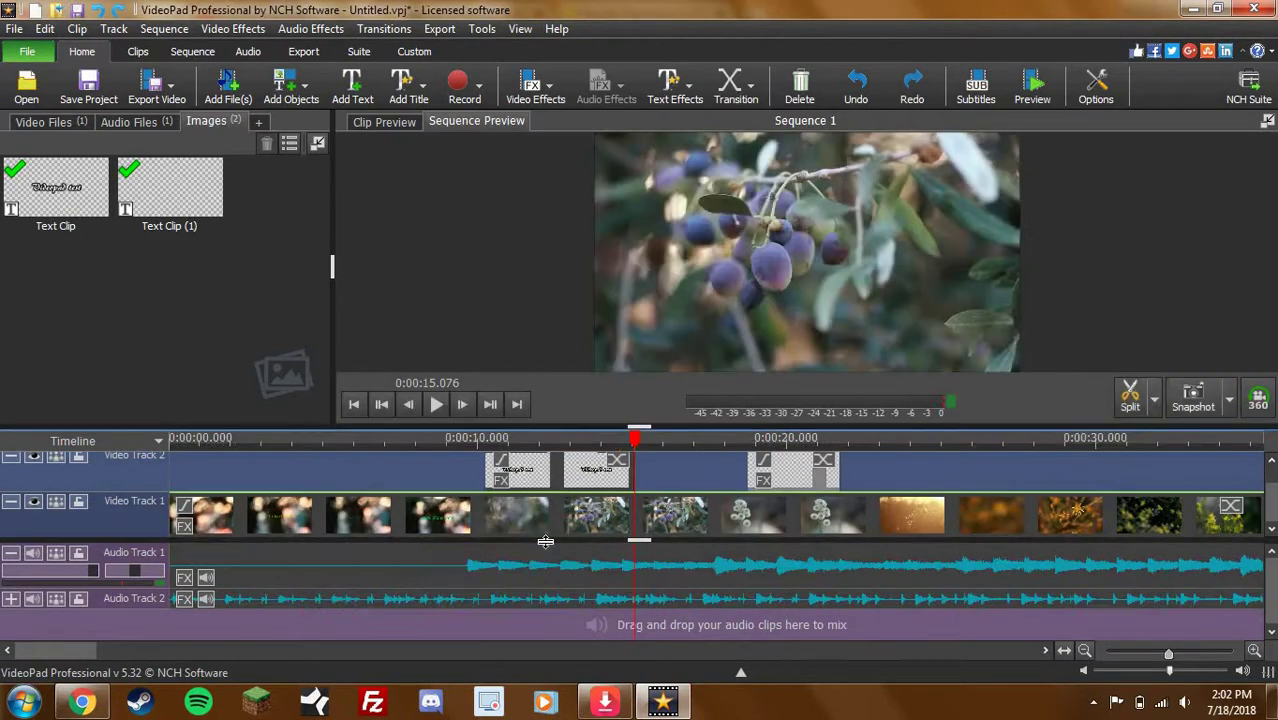
# Switch to Chrome, look over the YouTube channel's Status and Features page, and return to VideoPad
pyautogui.click(454, 458)
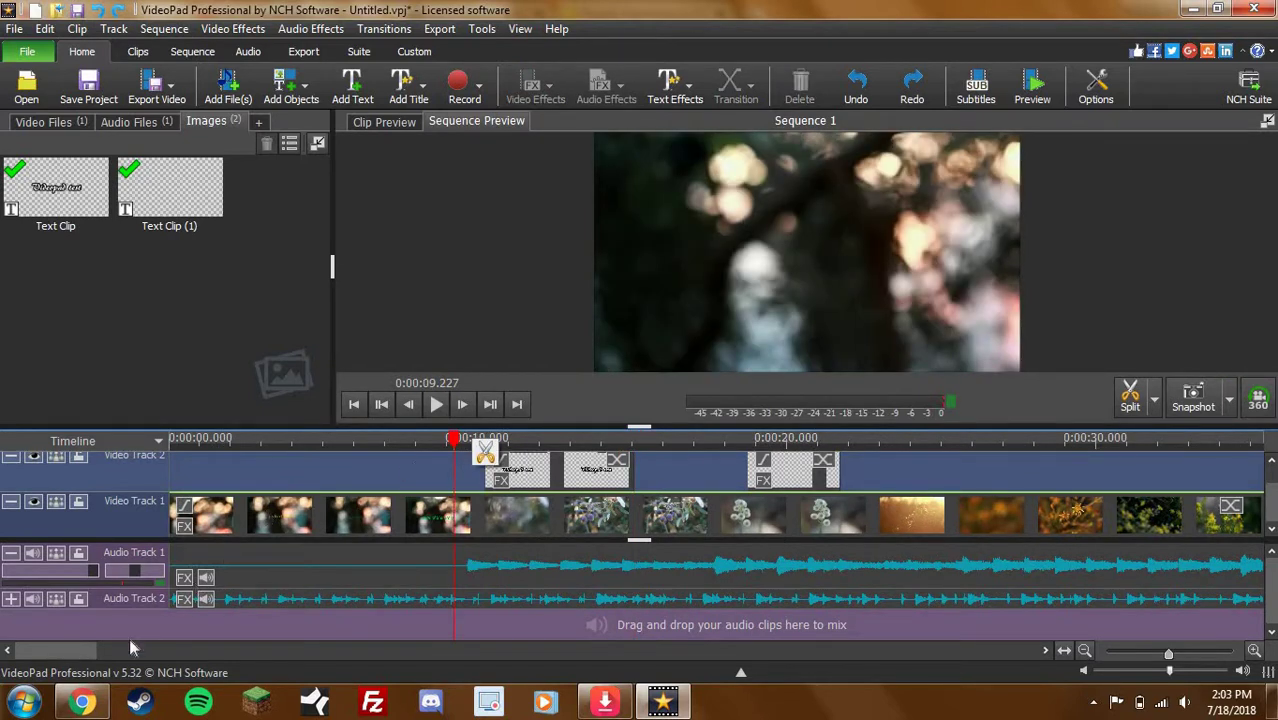
pyautogui.click(98, 702)
pyautogui.scroll(-4, 628, 242)
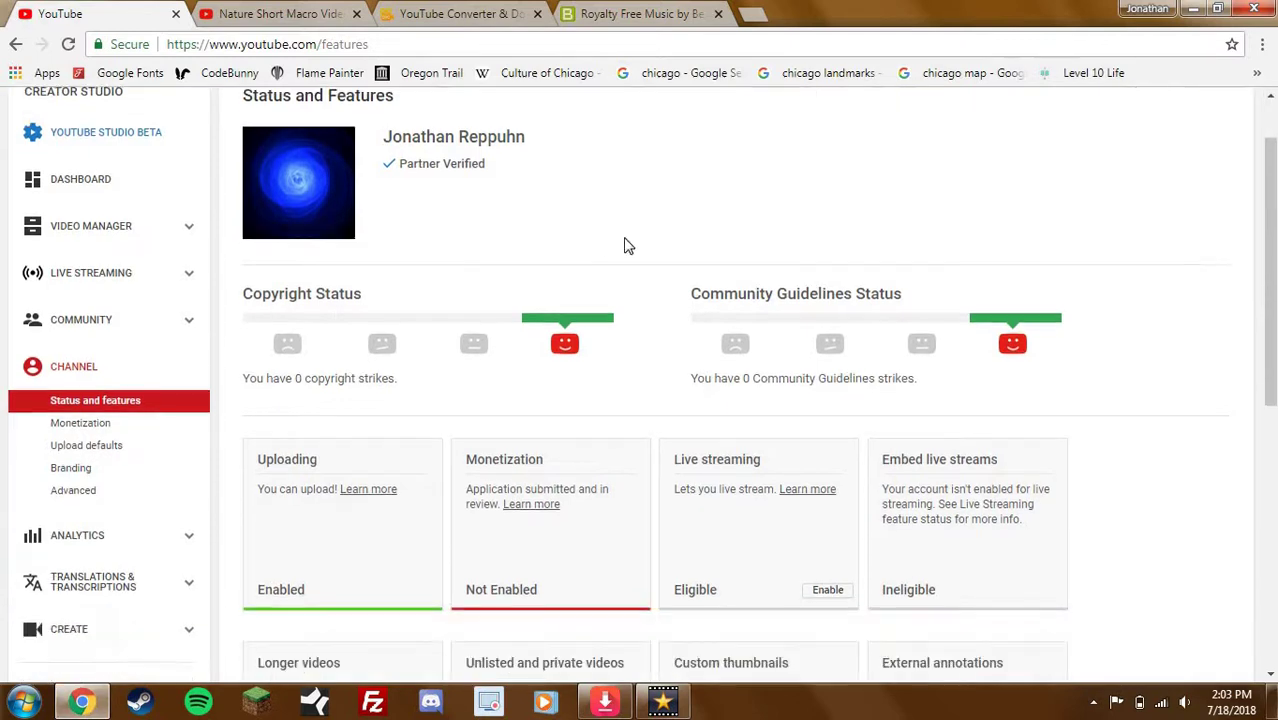
pyautogui.scroll(4, 380, 470)
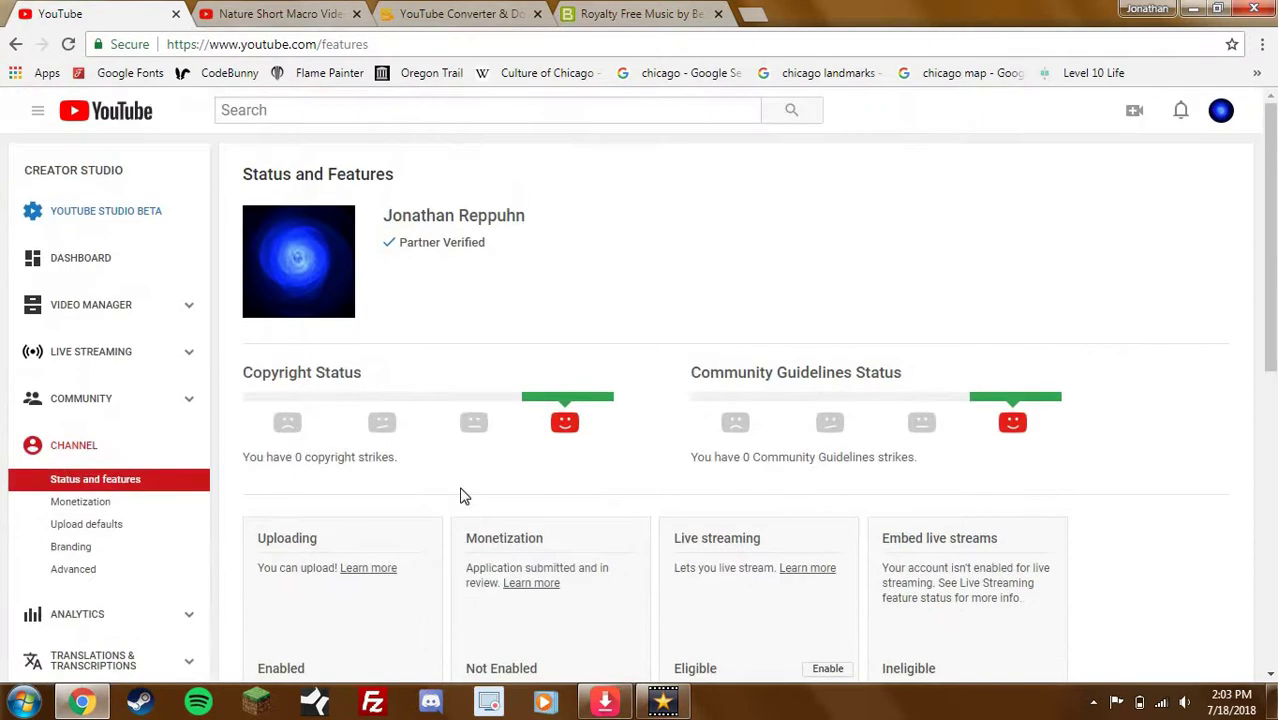
pyautogui.click(663, 702)
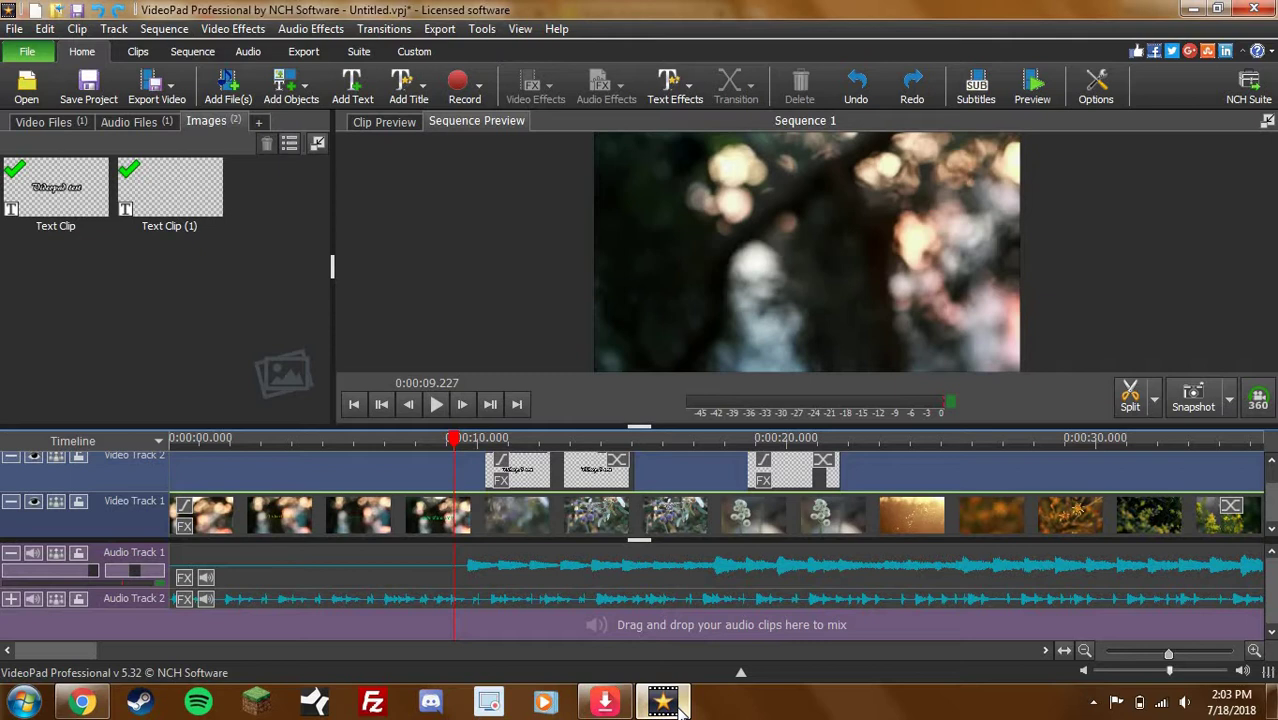
# Open the video export settings and choose the .mp4 format, 1920 x 1080 - YouTube 1080p resolution, and Off (Re-encode Video) for lossless export
pyautogui.click(15, 29)
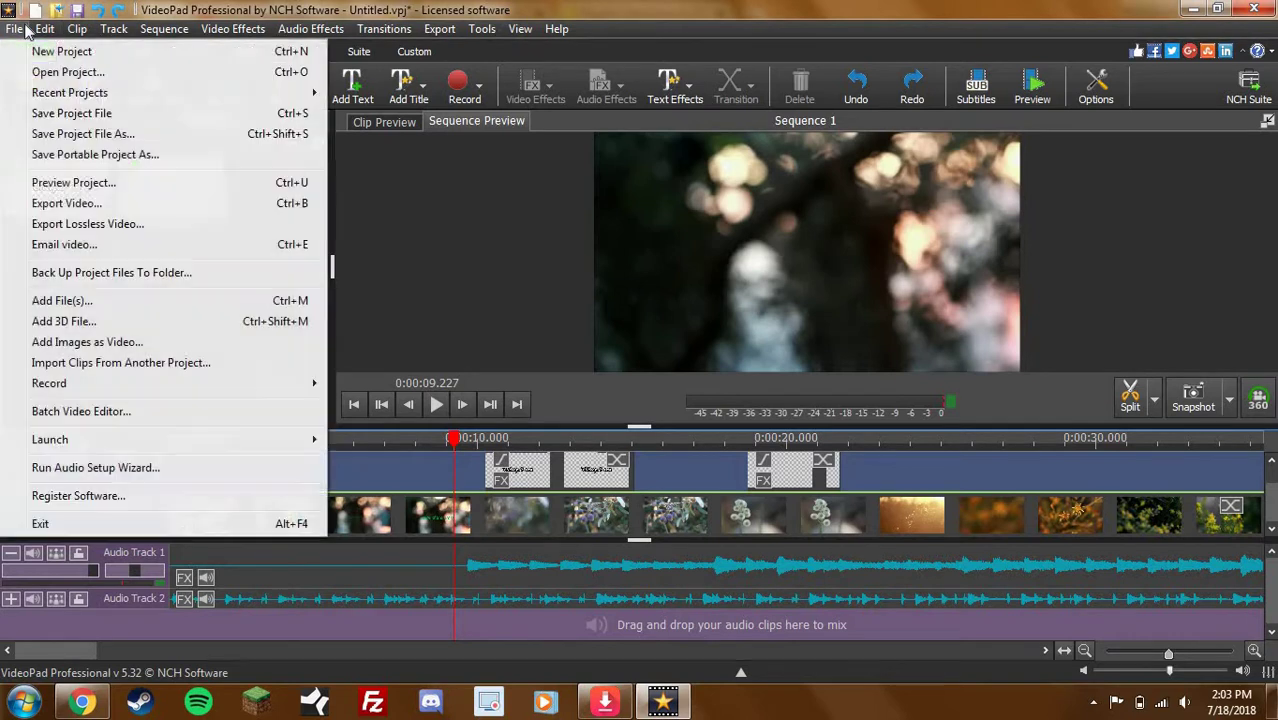
pyautogui.moveTo(45, 29)
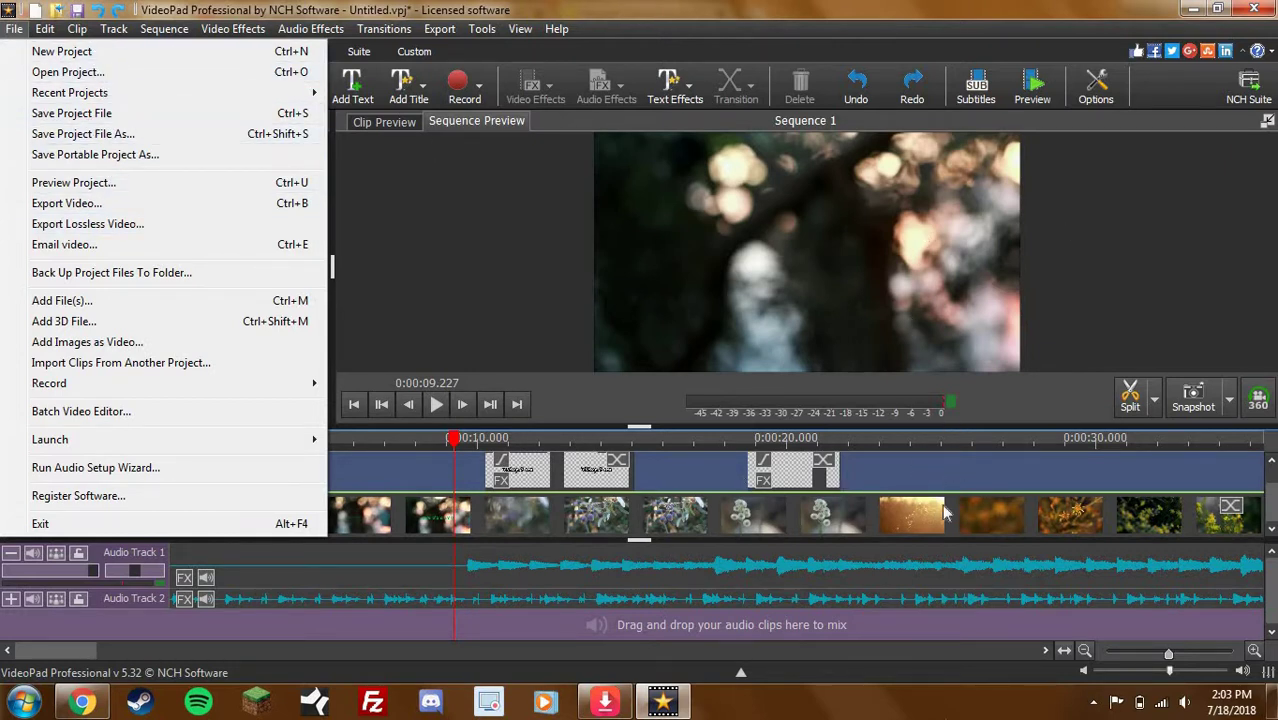
pyautogui.click(139, 212)
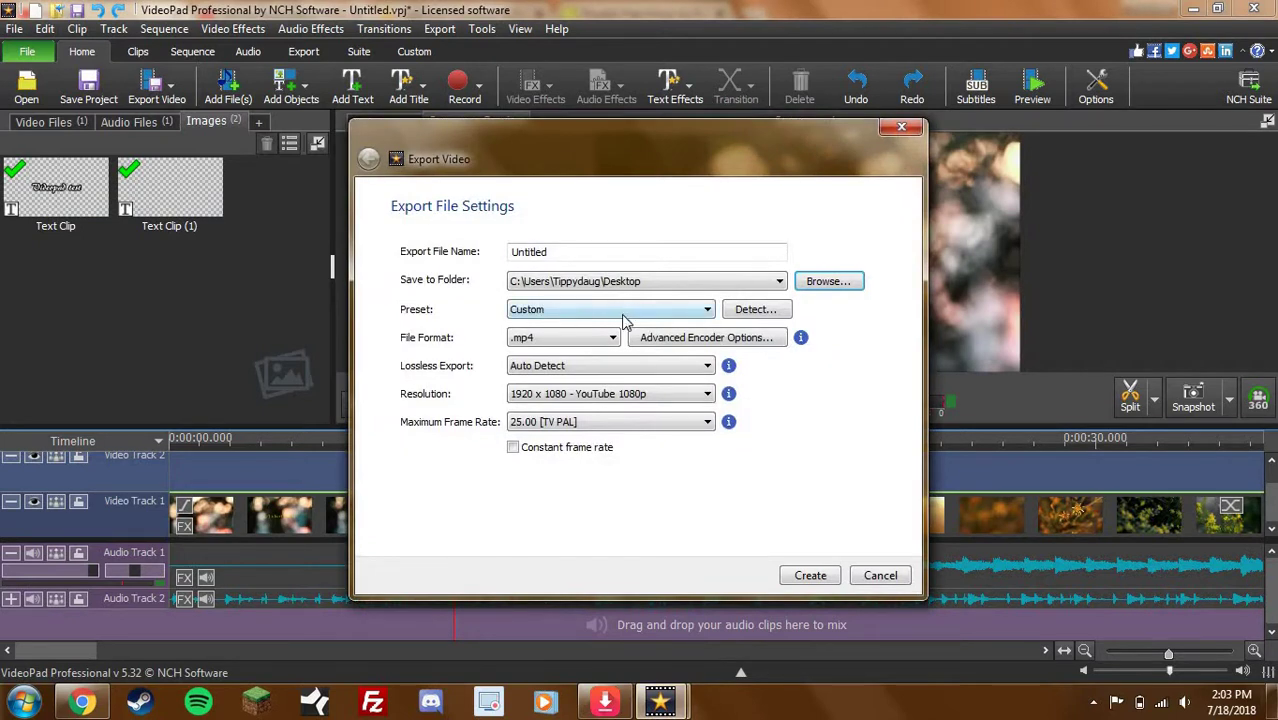
pyautogui.click(559, 337)
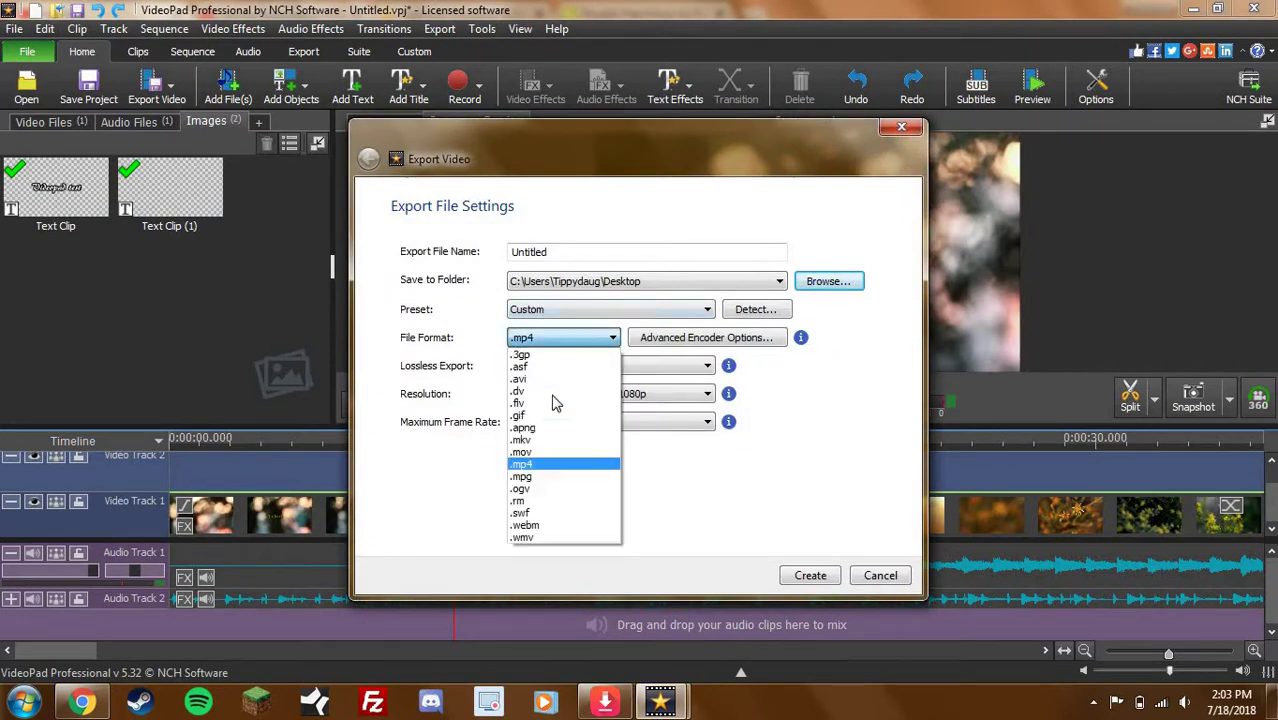
pyautogui.click(560, 337)
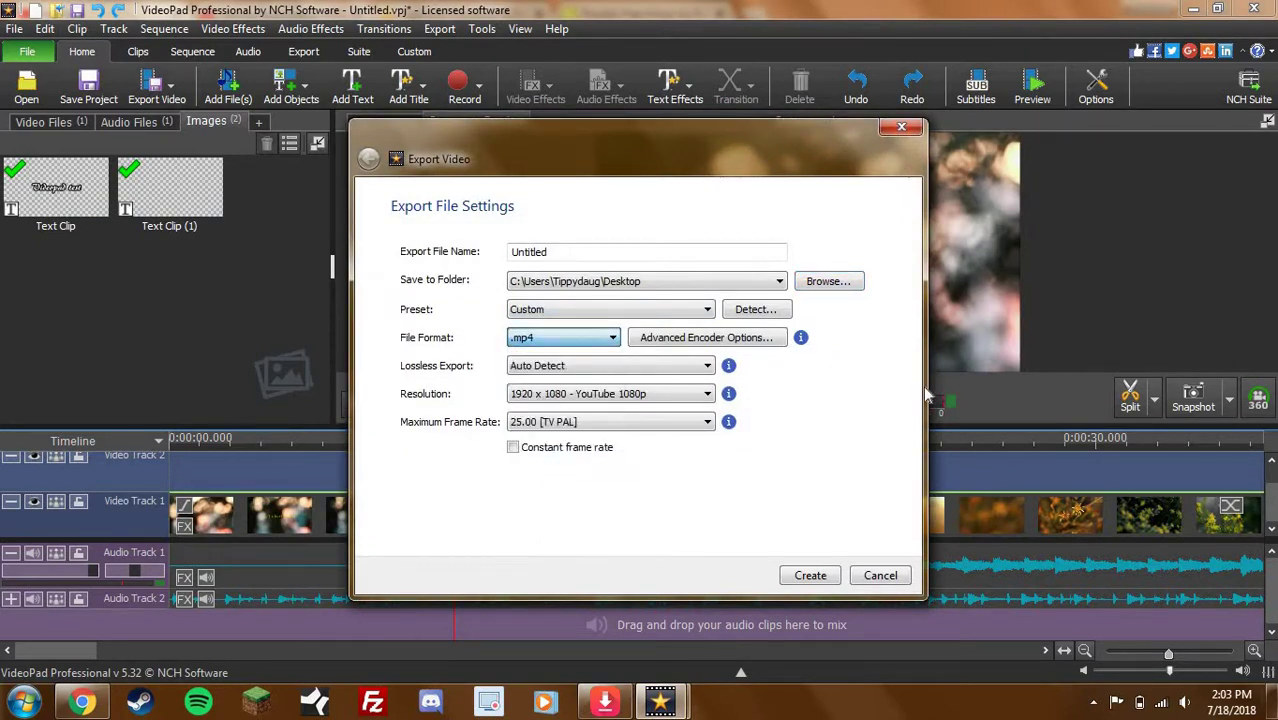
pyautogui.click(620, 396)
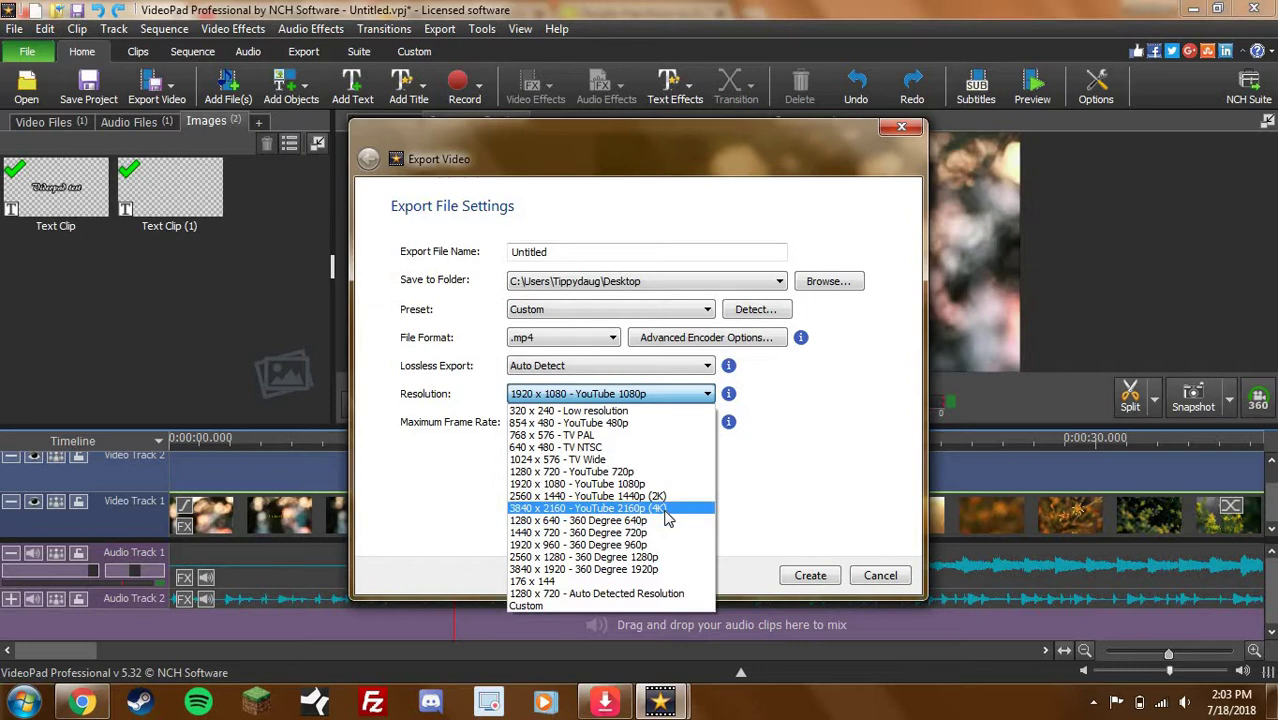
pyautogui.click(625, 484)
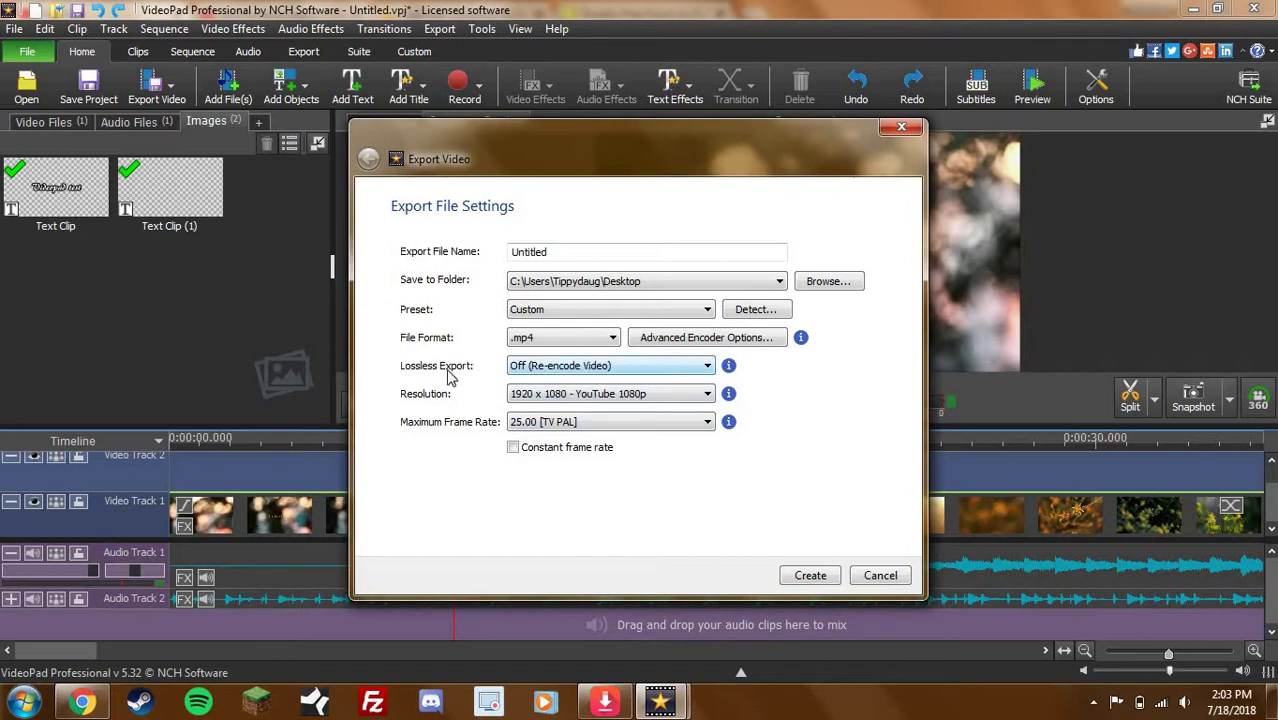
# Read the NCH help page on lossless export settings, close it, and return to VideoPad to cancel the export
pyautogui.click(728, 366)
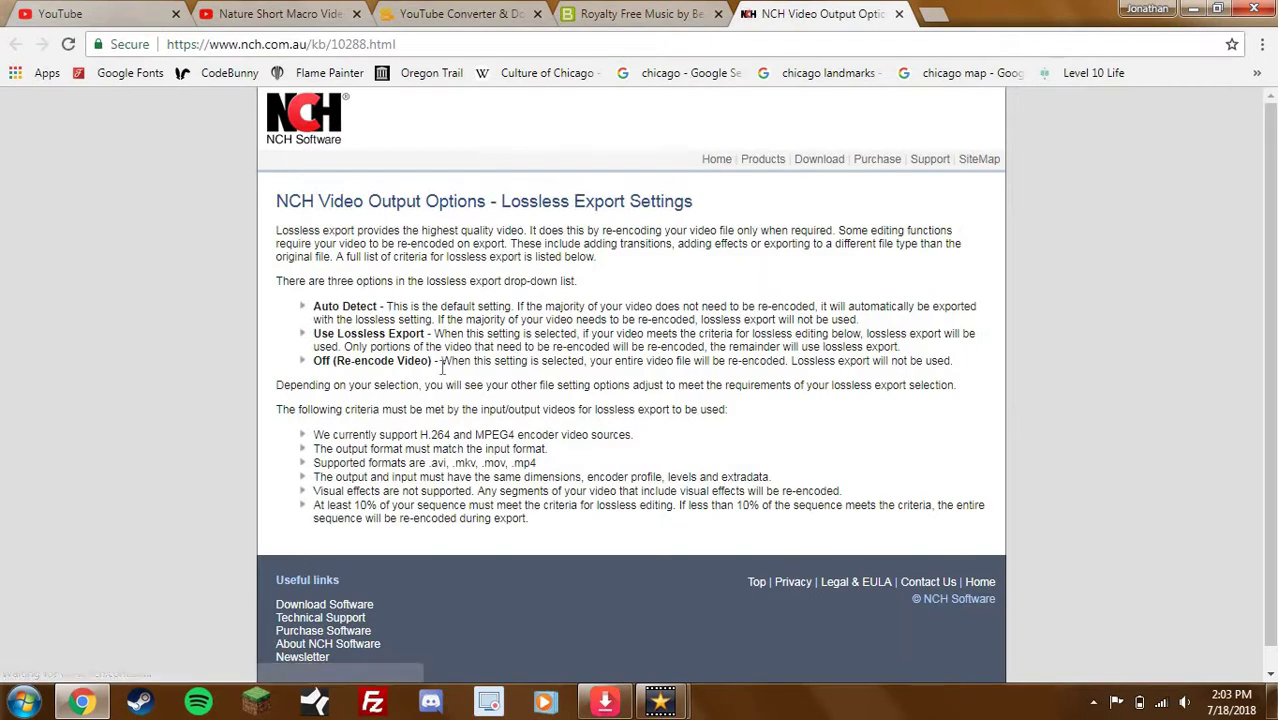
pyautogui.click(899, 14)
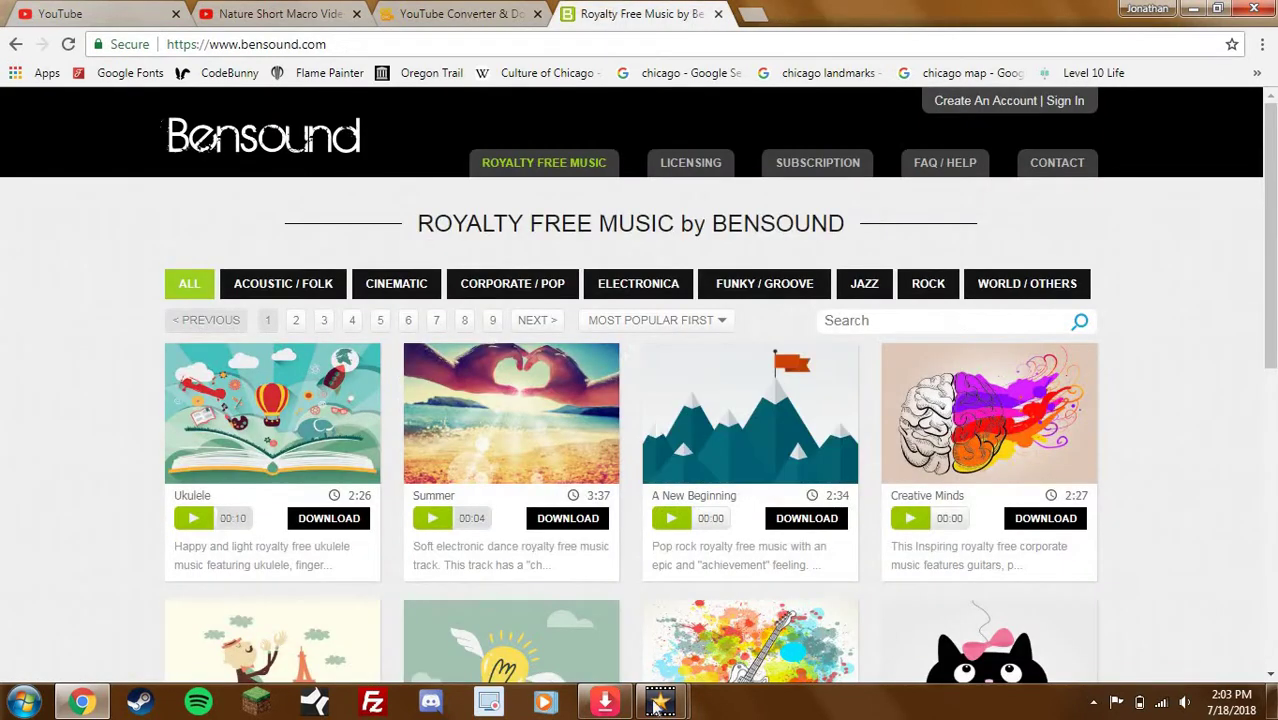
pyautogui.moveTo(660, 700)
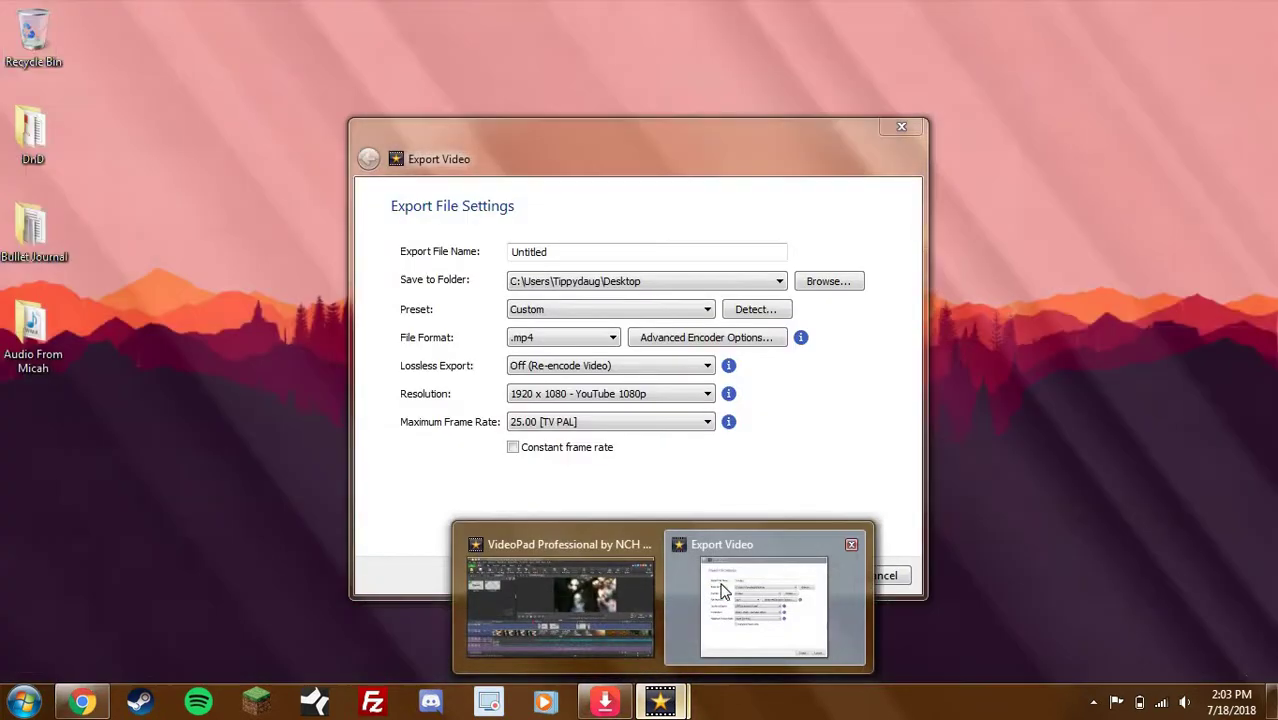
pyautogui.click(722, 590)
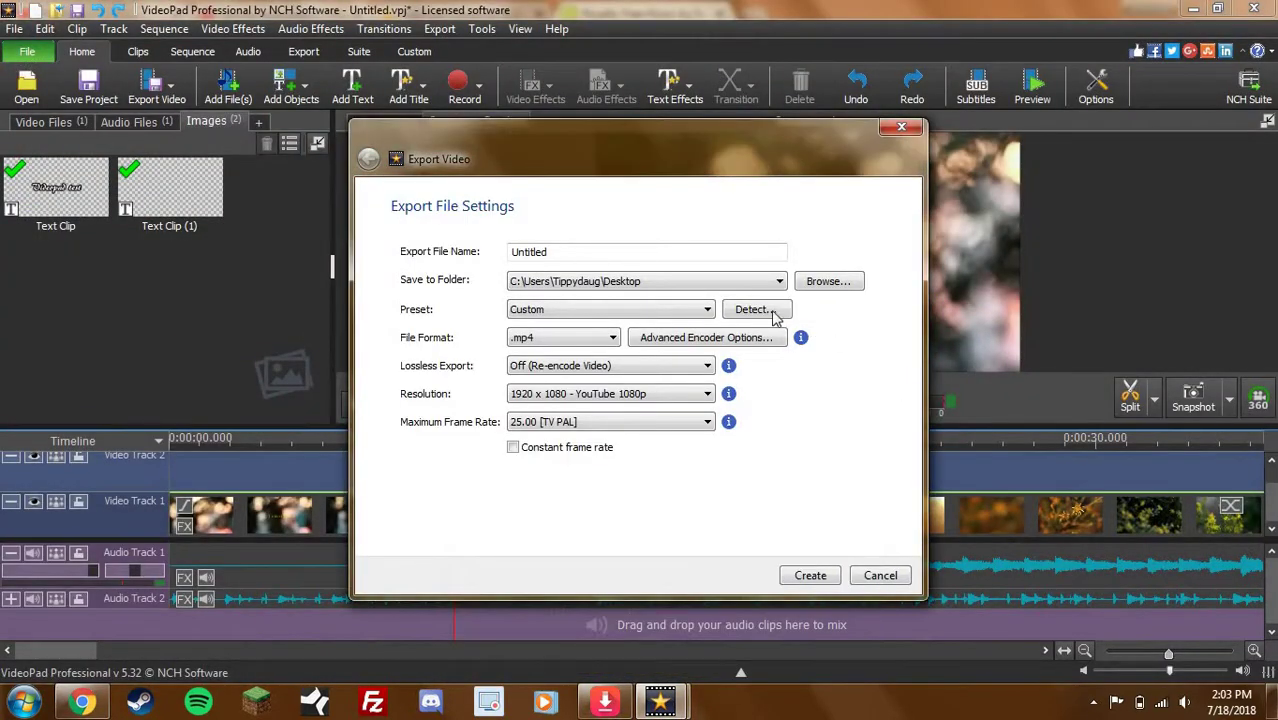
pyautogui.click(880, 576)
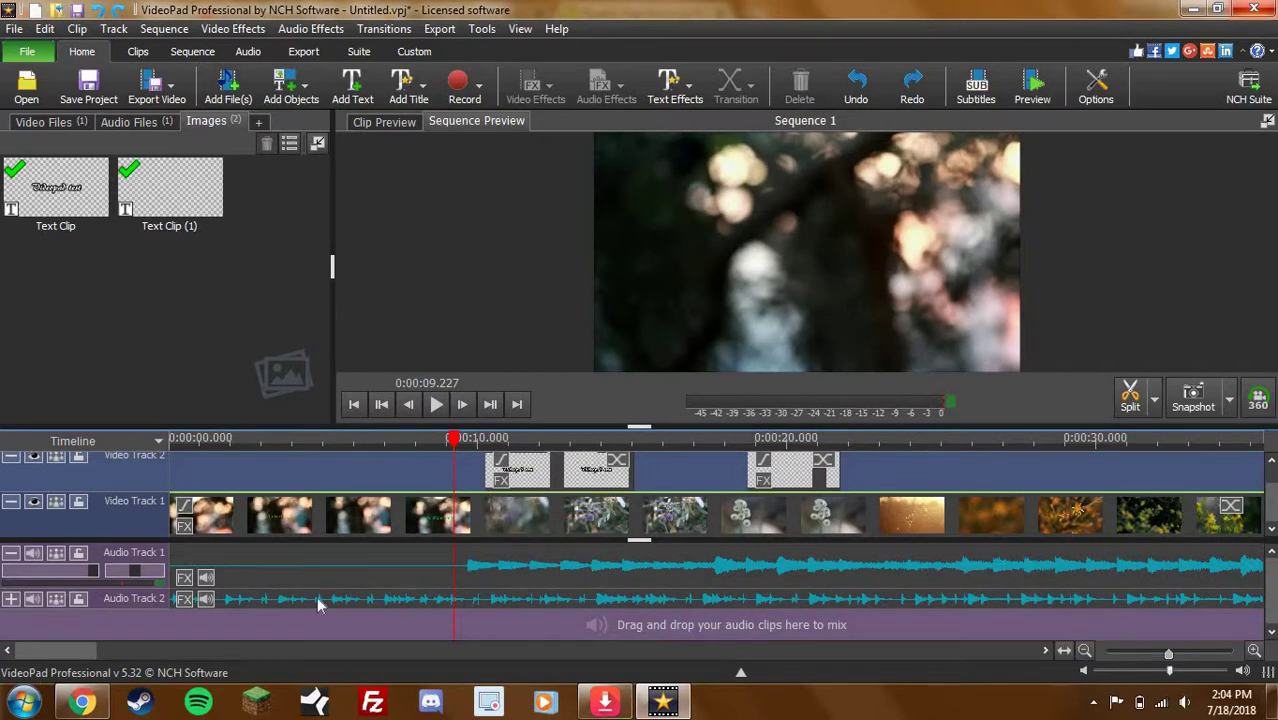
# View the clip volume on Audio Track 2, and lower the nature video's audio on Audio Track 1 to about one fifth
pyautogui.scroll(-2, 225, 590)
pyautogui.scroll(2, 186, 580)
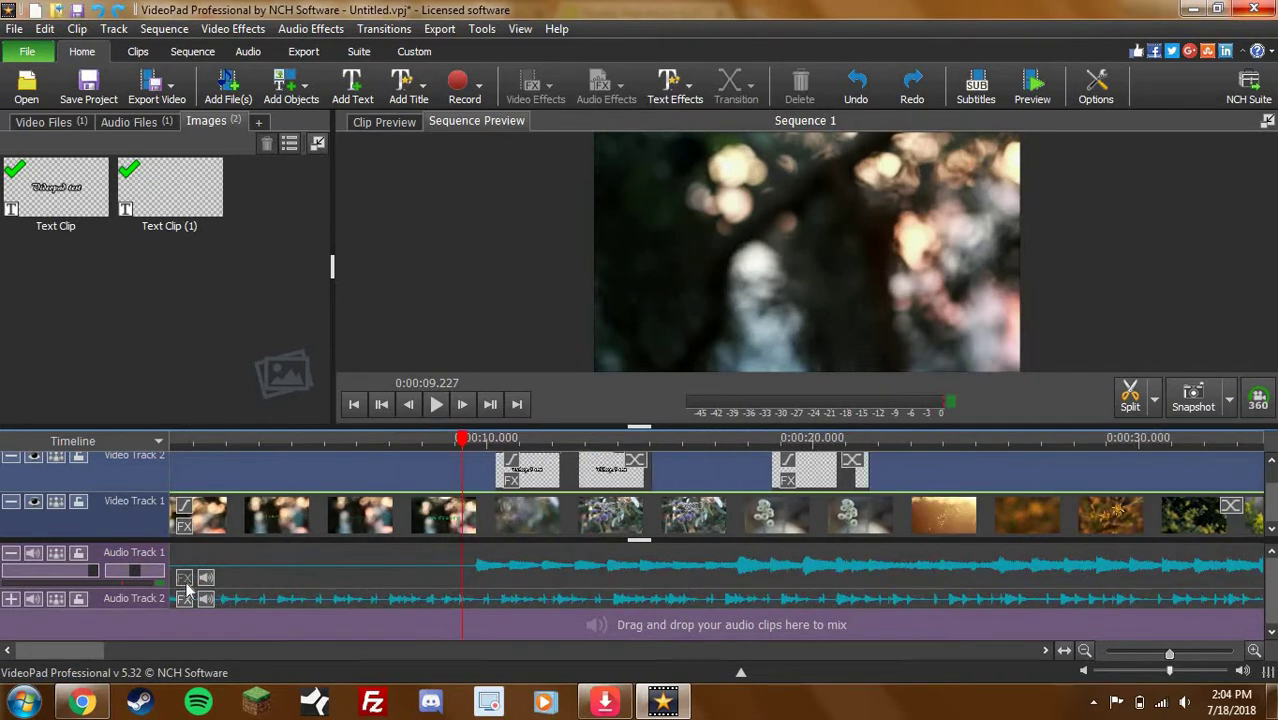
pyautogui.click(207, 599)
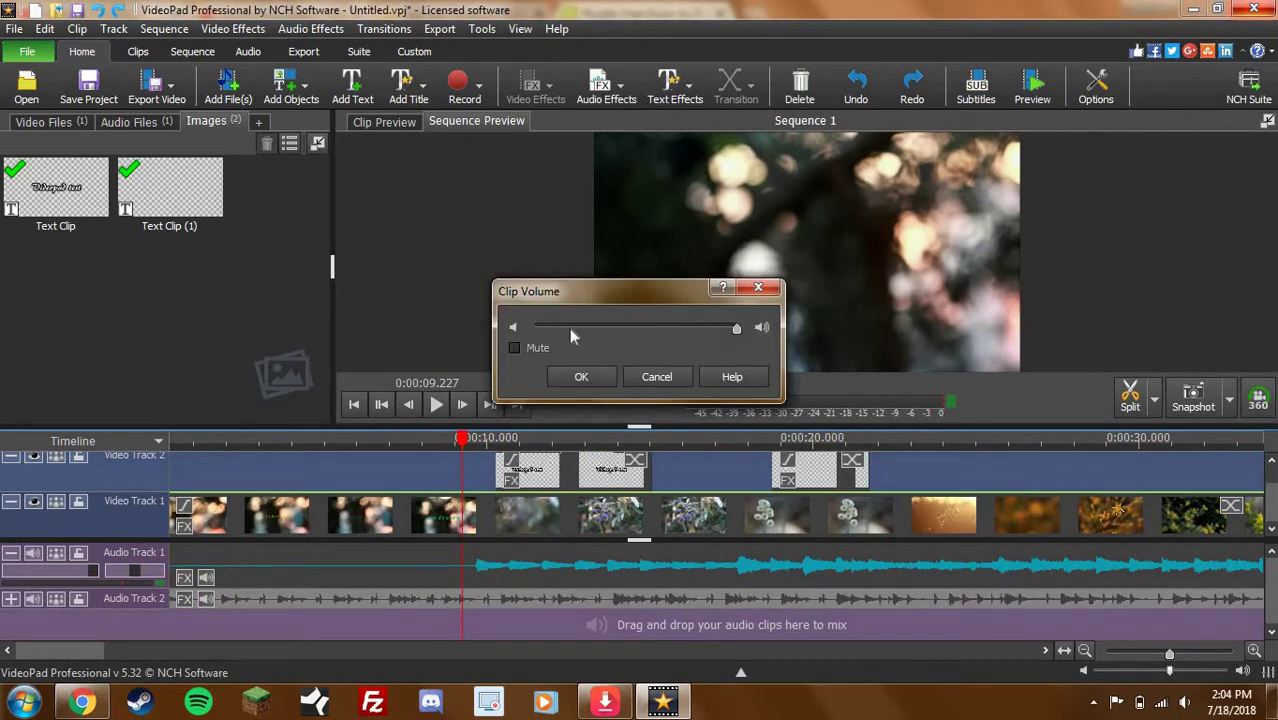
pyautogui.click(658, 376)
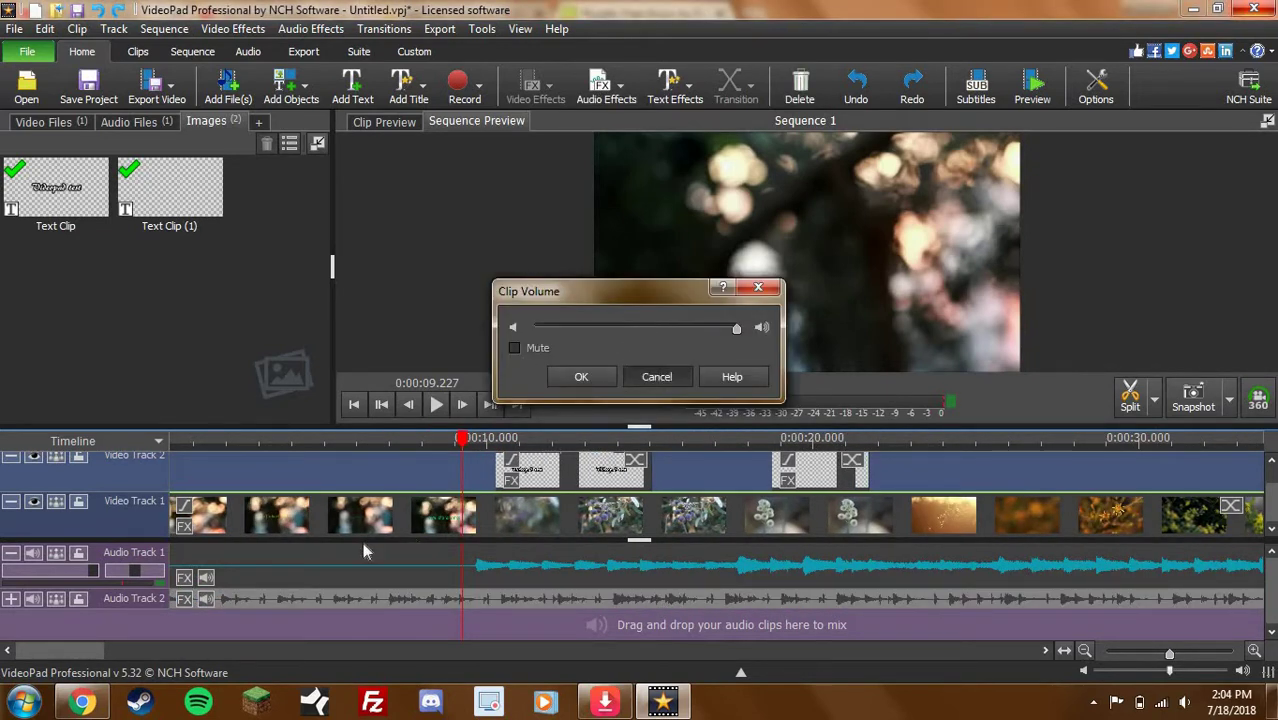
pyautogui.click(206, 598)
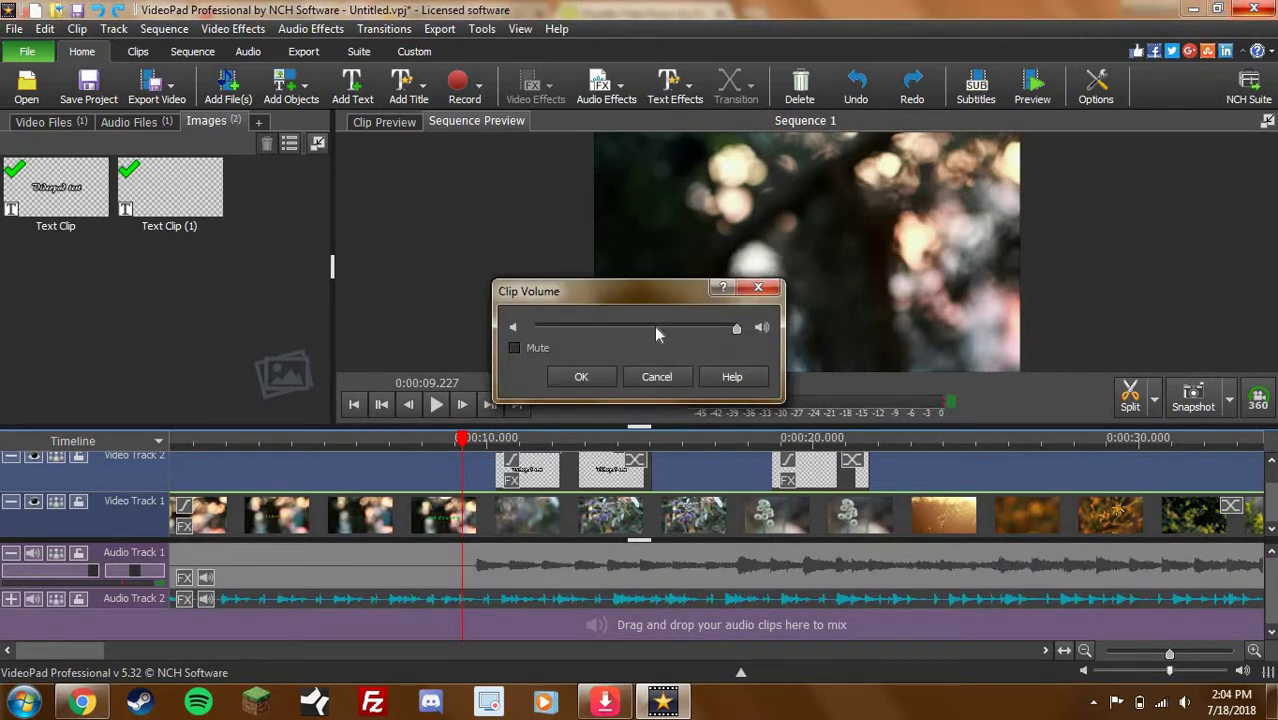
pyautogui.moveTo(736, 328); pyautogui.dragTo(575, 328)
pyautogui.click(581, 377)
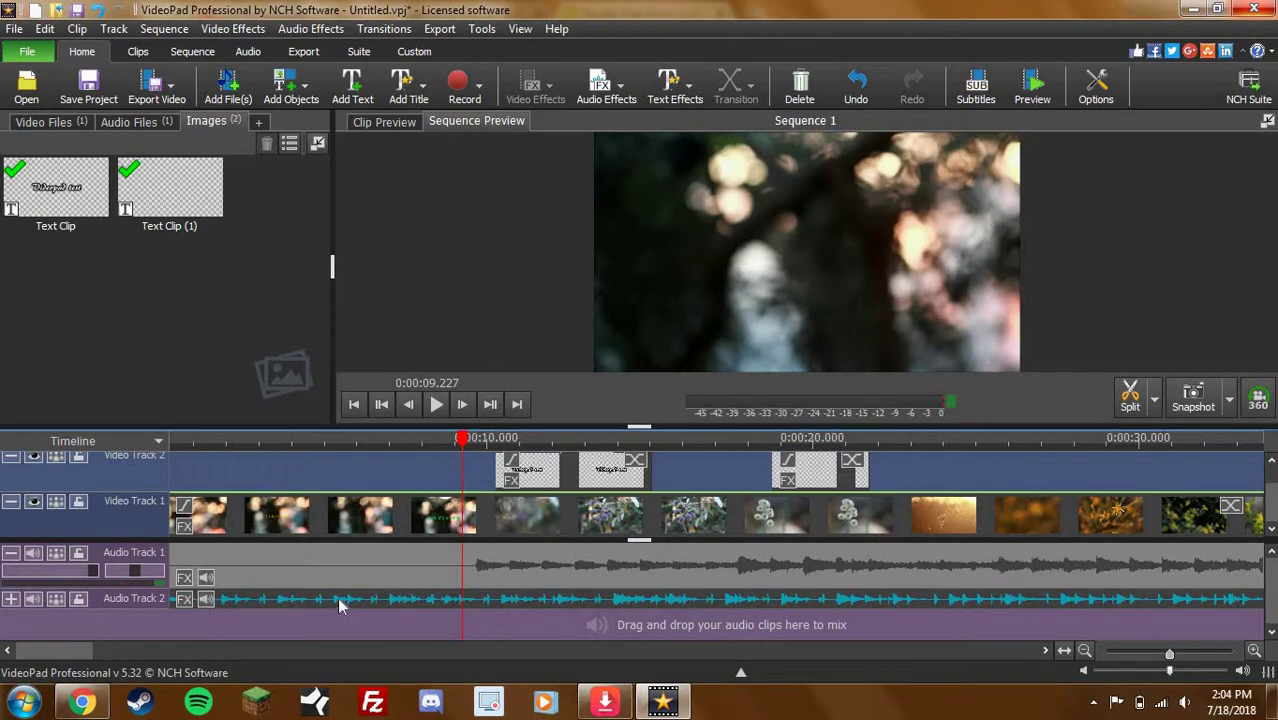
# Raise the volume of the nature video's audio clip on Audio Track 1 to the maximum
pyautogui.click(206, 578)
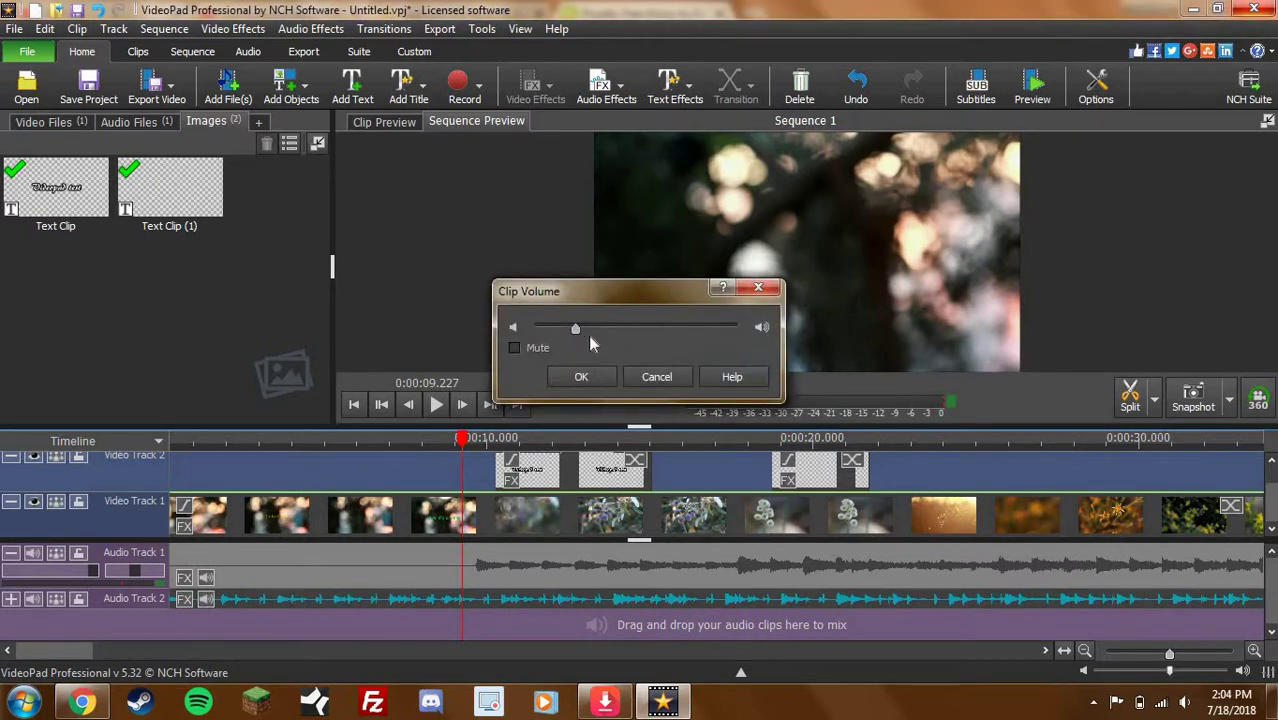
pyautogui.moveTo(586, 327); pyautogui.dragTo(736, 328)
pyautogui.press('Return')
# Examine the waveform of the nature video's audio in the clip preview at about 44.5 seconds, and view the timeline up close
pyautogui.scroll(3, 527, 566)
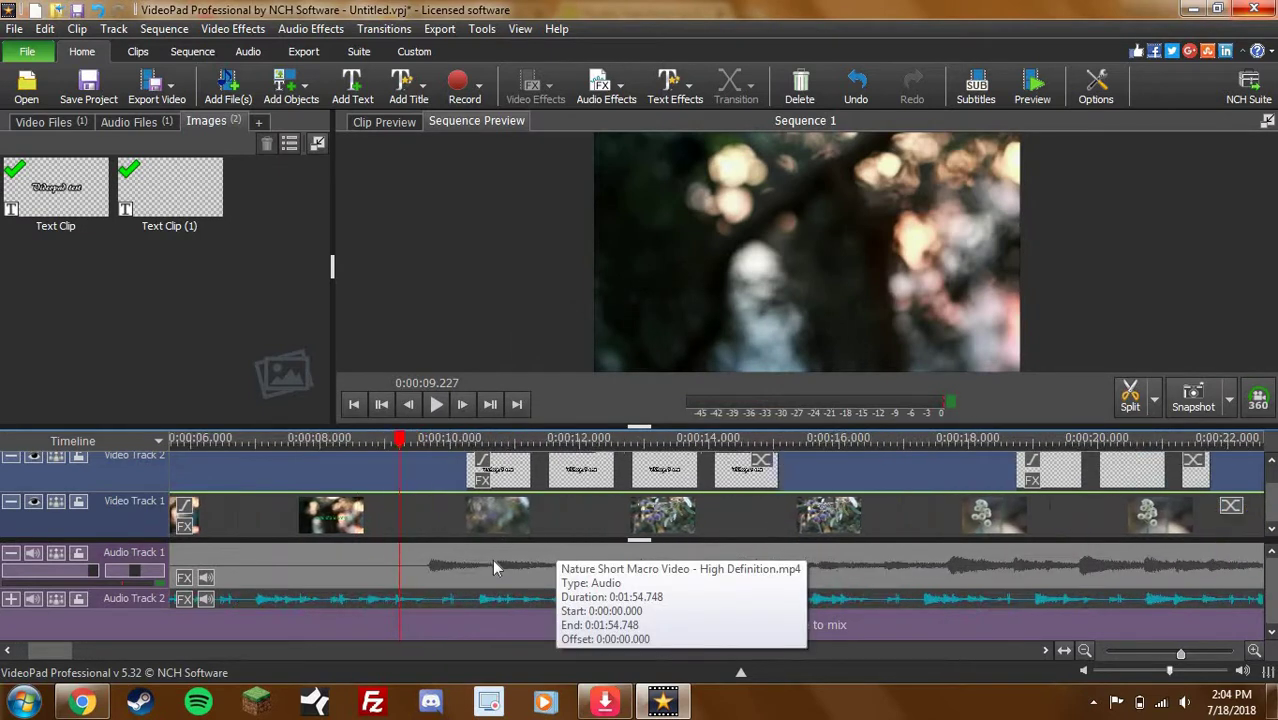
pyautogui.click(537, 567)
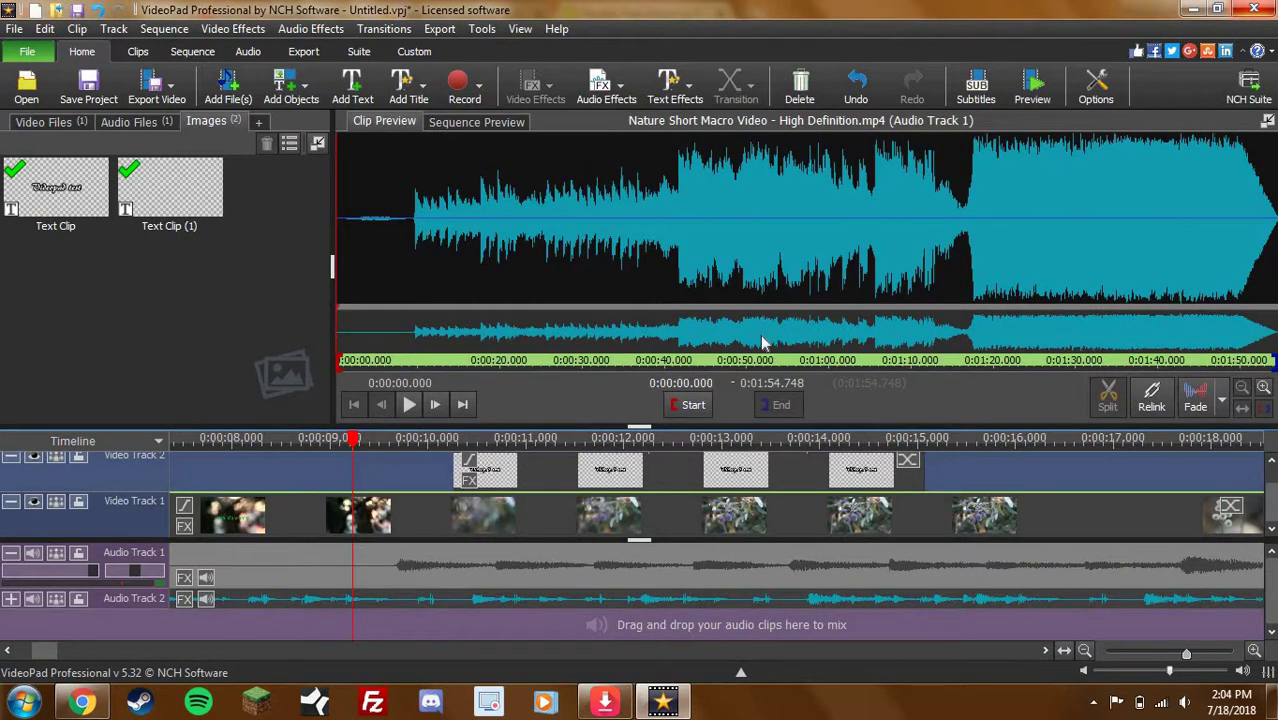
pyautogui.click(702, 215)
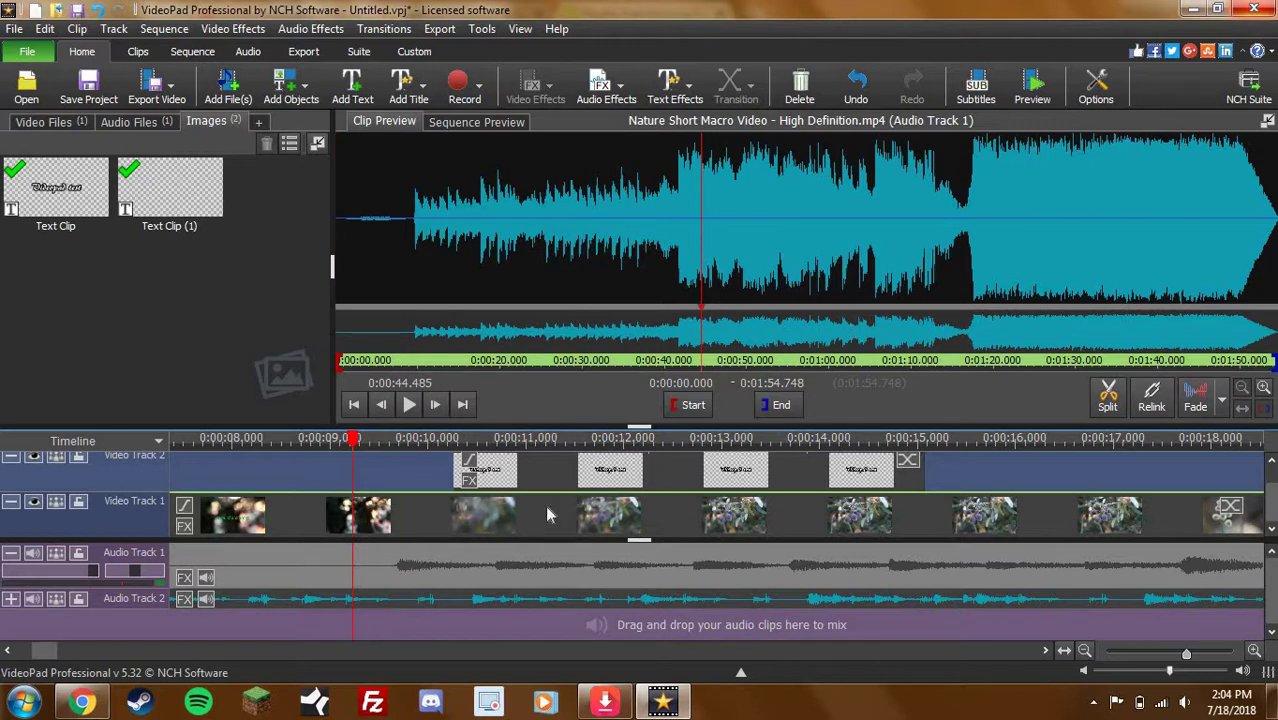
pyautogui.scroll(3, 480, 550)
pyautogui.scroll(1, 478, 552)
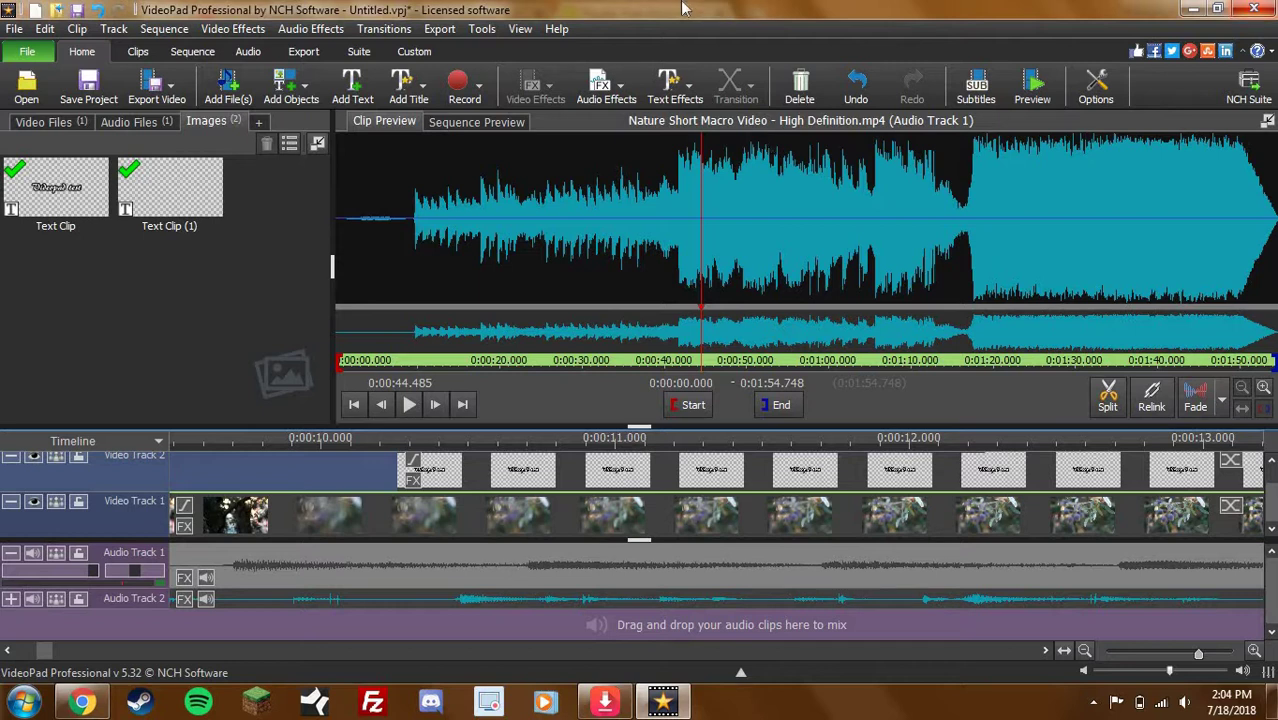
# Close VideoPad and discard the unsaved project changes
pyautogui.click(1254, 9)
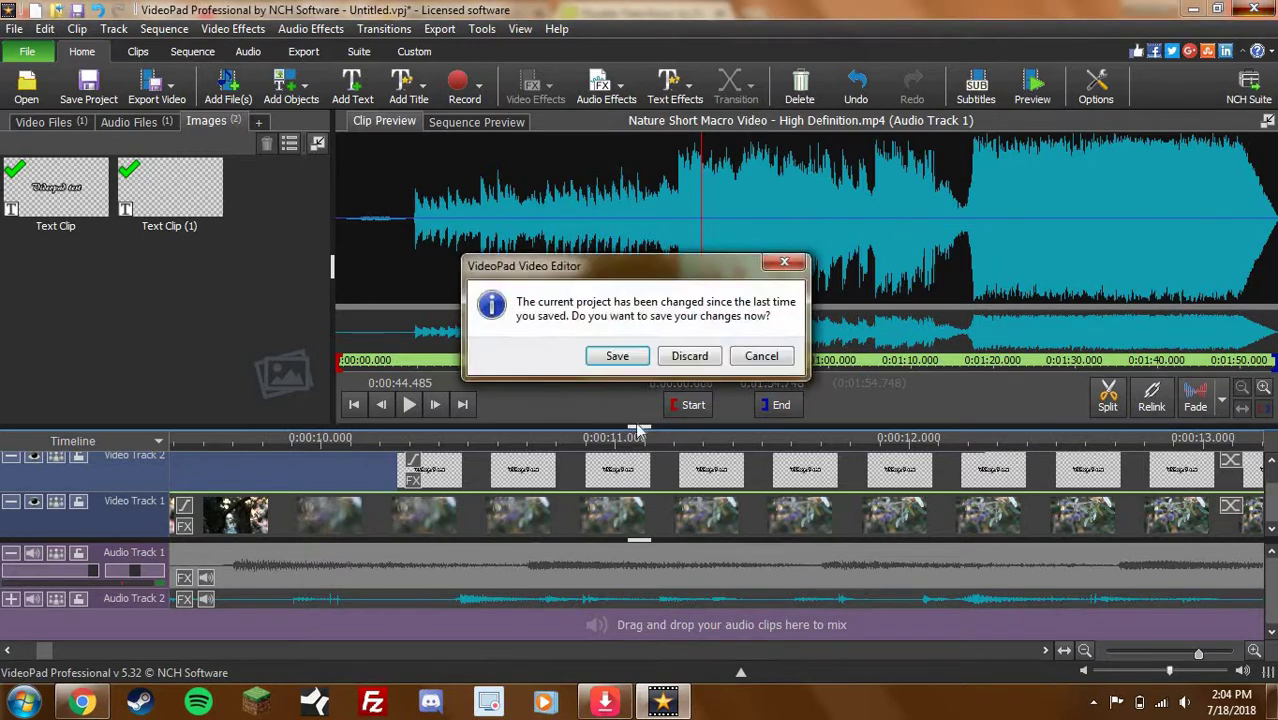
pyautogui.click(702, 360)
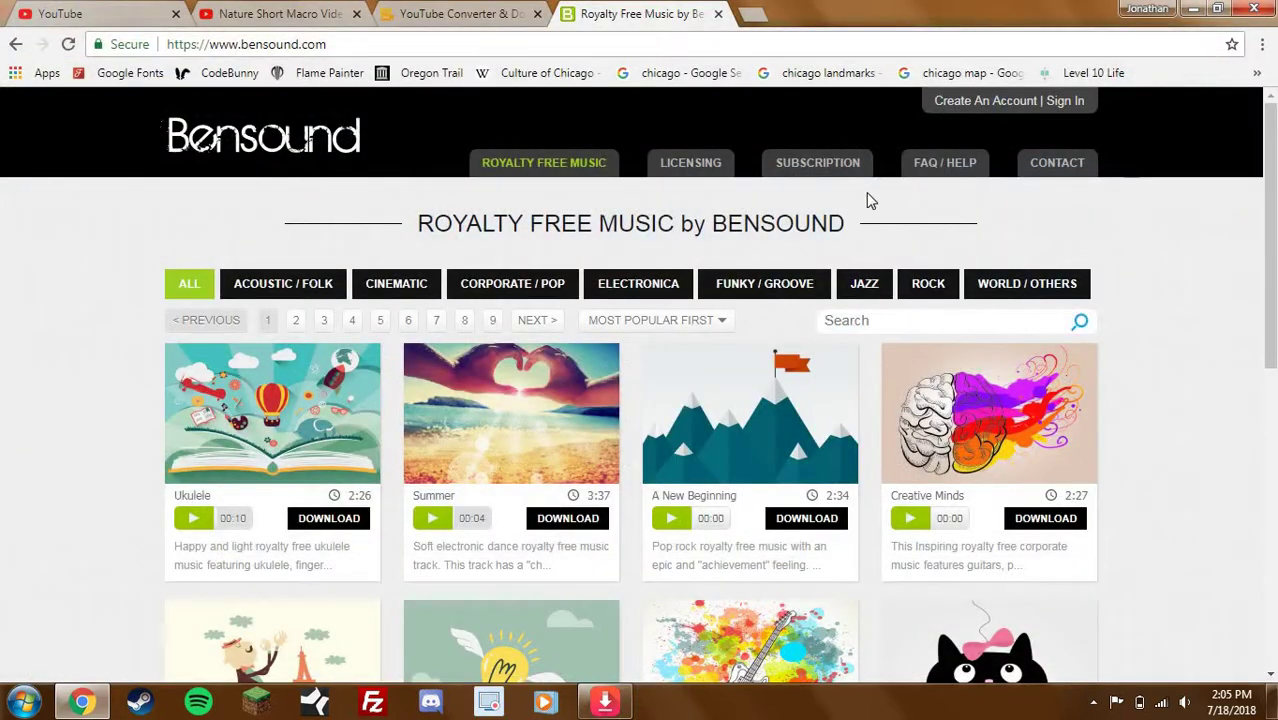